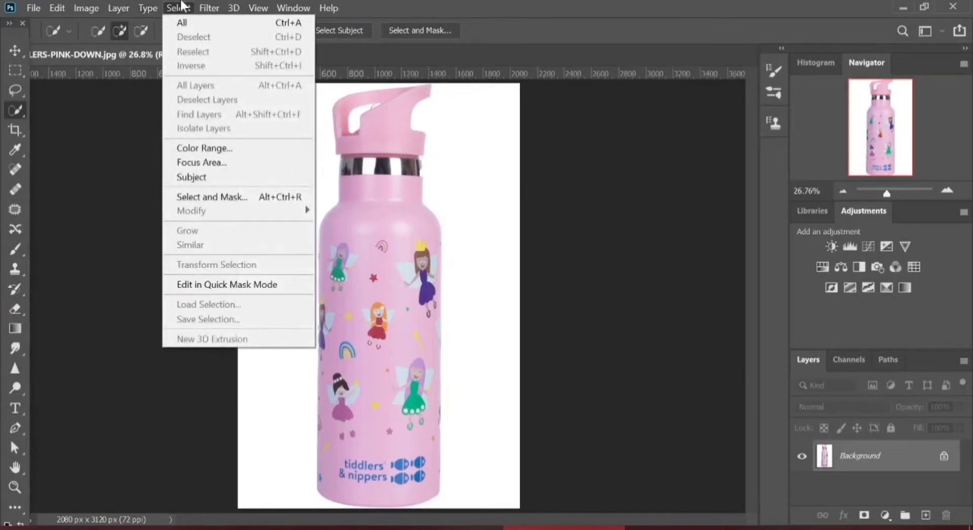
- Select the white background with Color Range by sampling the white area beside the bottle
click(218, 147)
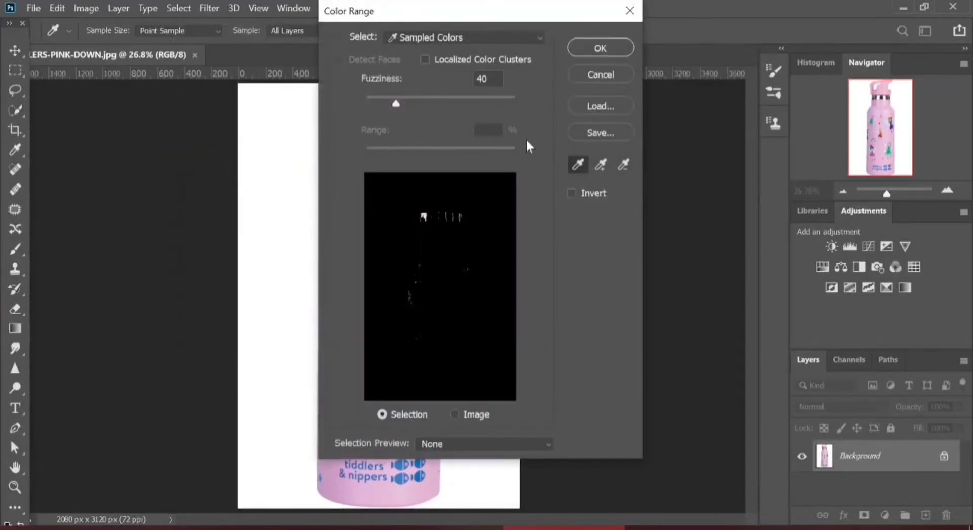
drag(496, 23, 655, 39)
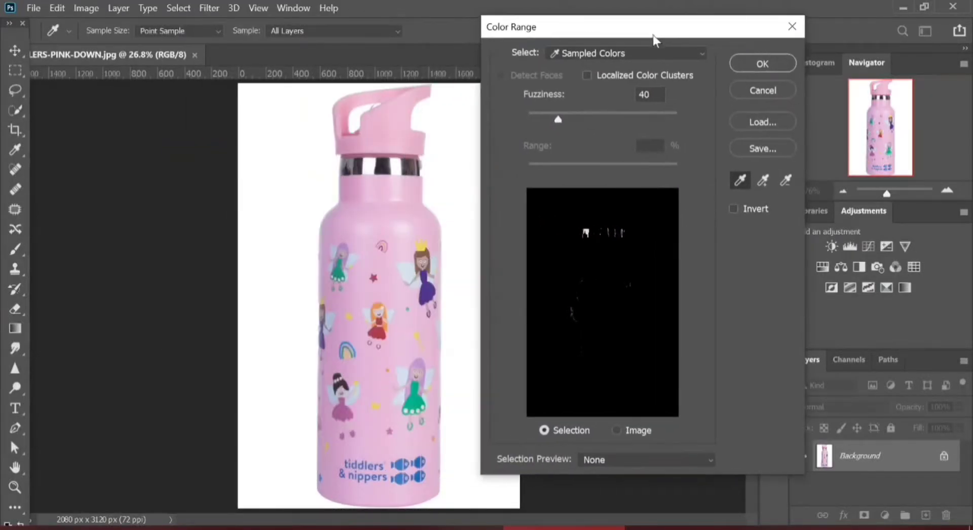
click(451, 125)
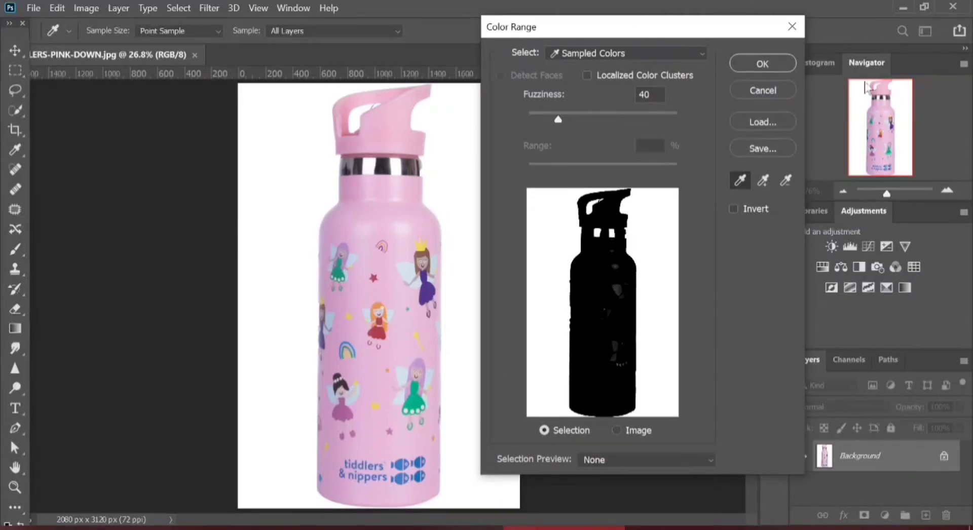
click(759, 68)
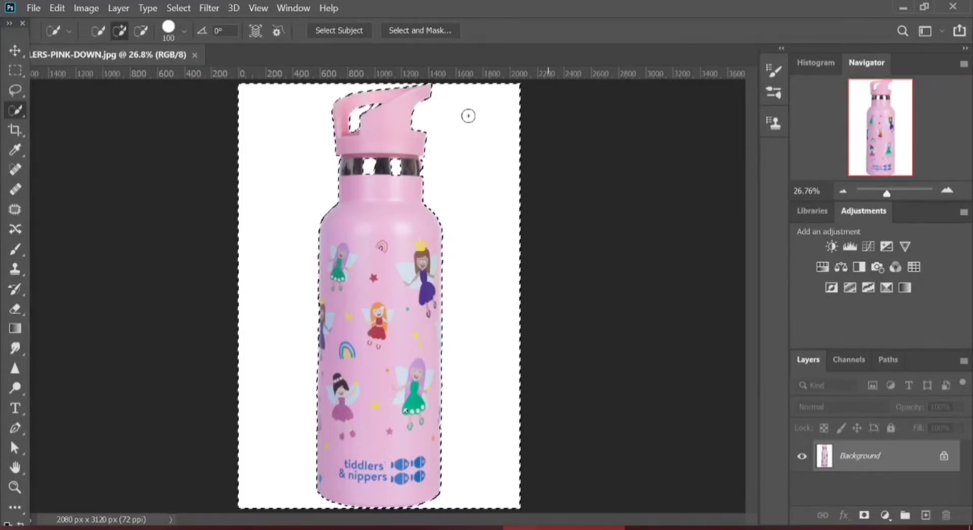
- Try to refine the selection by subtracting the metal band's white reflections and checking the bottle's side edge
alt+click(395, 165)
alt+click(369, 165)
scroll(310, 362, up, 5)
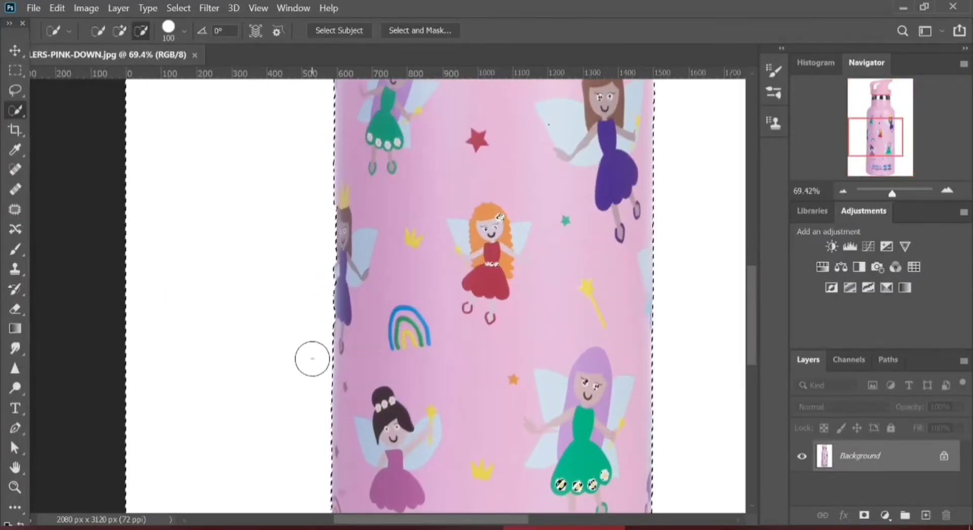
scroll(312, 359, up, 3)
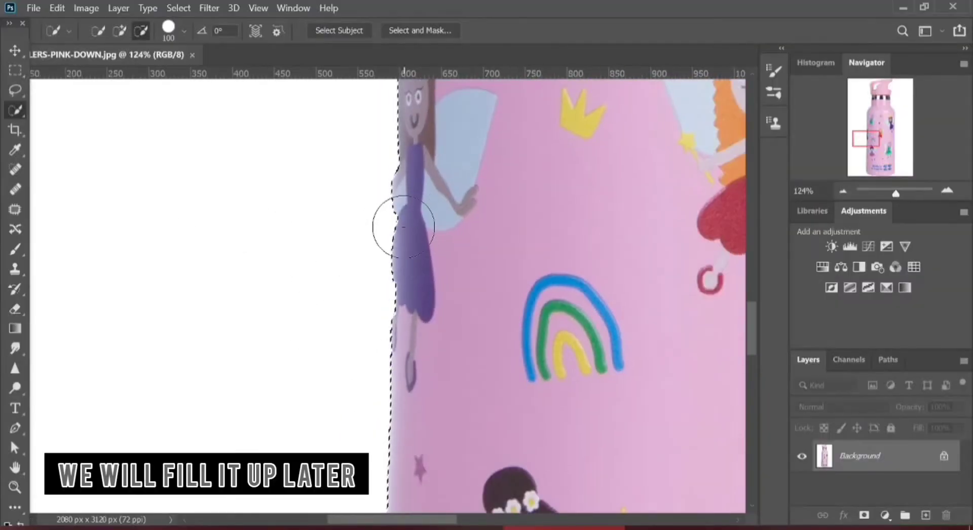
scroll(400, 226, down, 10)
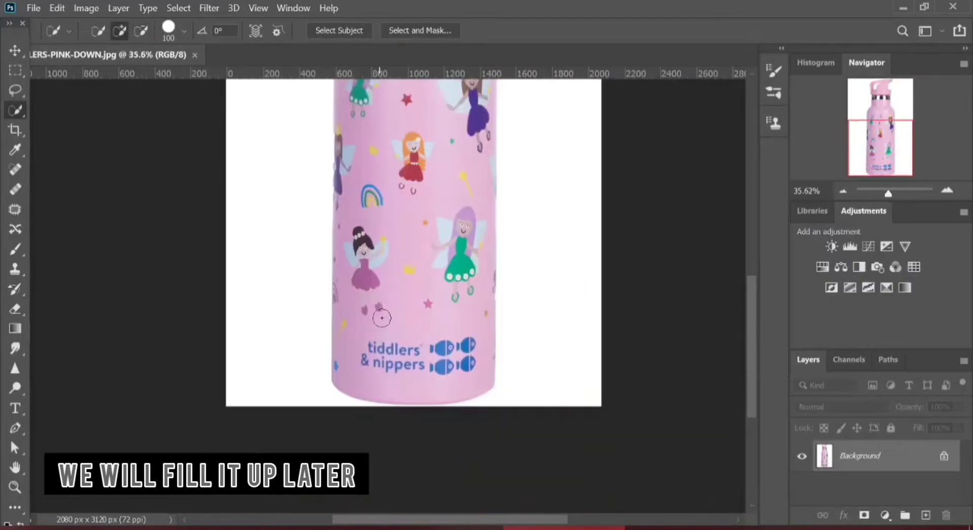
- Start a Pen tool path at the bottle's lower left corner and trace up the body's left edge
scroll(381, 318, up, 3)
key(p)
scroll(314, 381, up, 7)
click(318, 430)
drag(343, 218, 365, 456)
click(339, 219)
drag(448, 257, 456, 457)
click(348, 216)
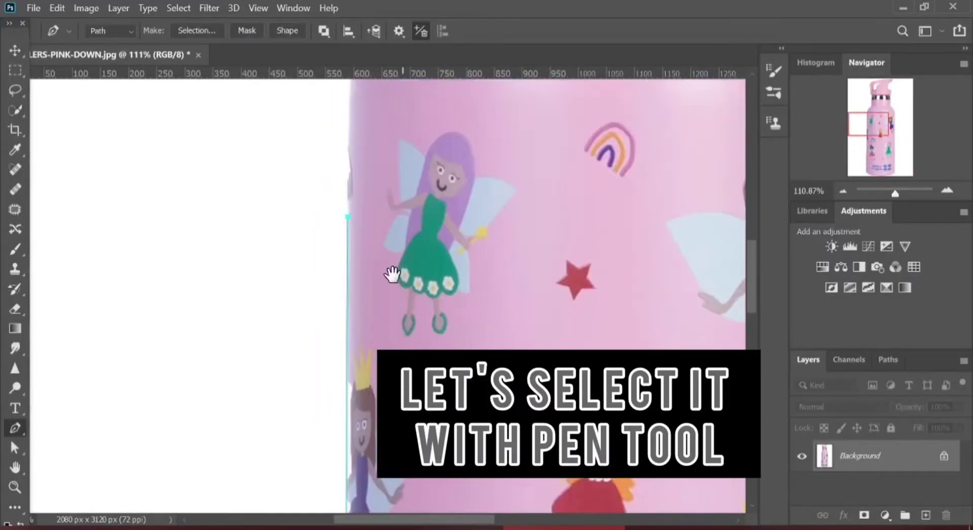
- Continue the path around the bottle's left shoulder and up to the top of the pink neck
drag(391, 274, 368, 449)
click(327, 259)
drag(451, 104, 396, 221)
click(395, 166)
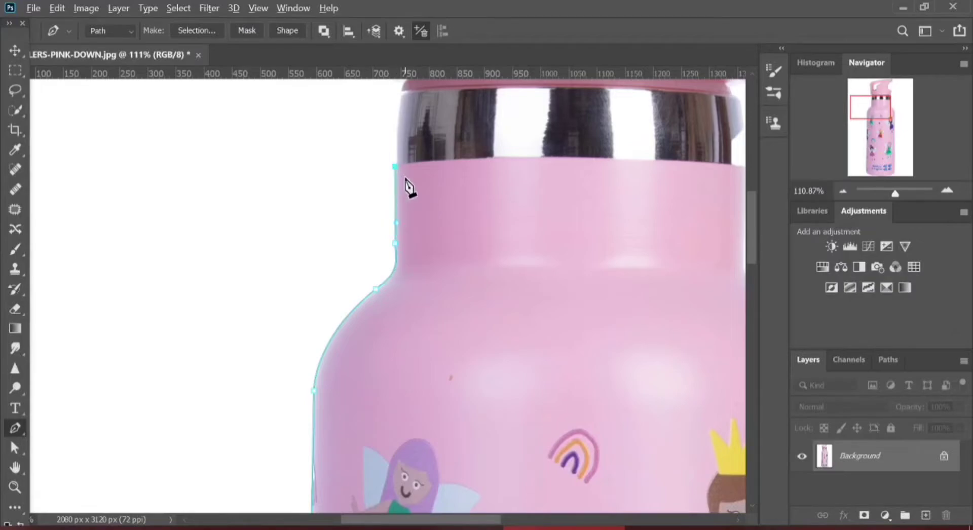
- Trace the path up the metal band's left edge and around the notch beneath the cap
scroll(398, 170, up, 6)
drag(393, 164, 387, 297)
scroll(387, 304, up, 4)
drag(432, 212, 437, 380)
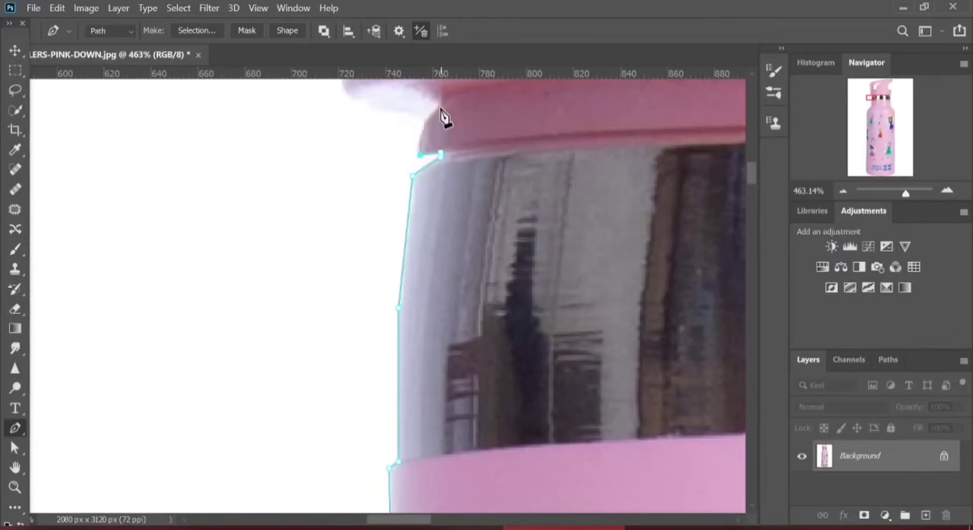
drag(445, 118, 353, 208)
drag(340, 187, 340, 175)
- Continue the path up the cap's left side and around the handle's rounded upper corner
scroll(396, 177, up, 5)
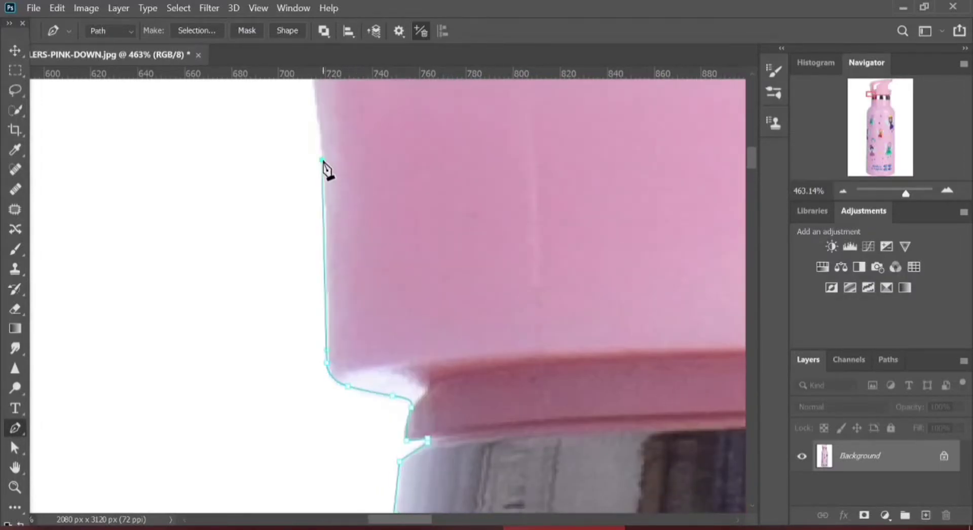
alt+scroll(324, 221, down, 5)
scroll(388, 220, up, 2)
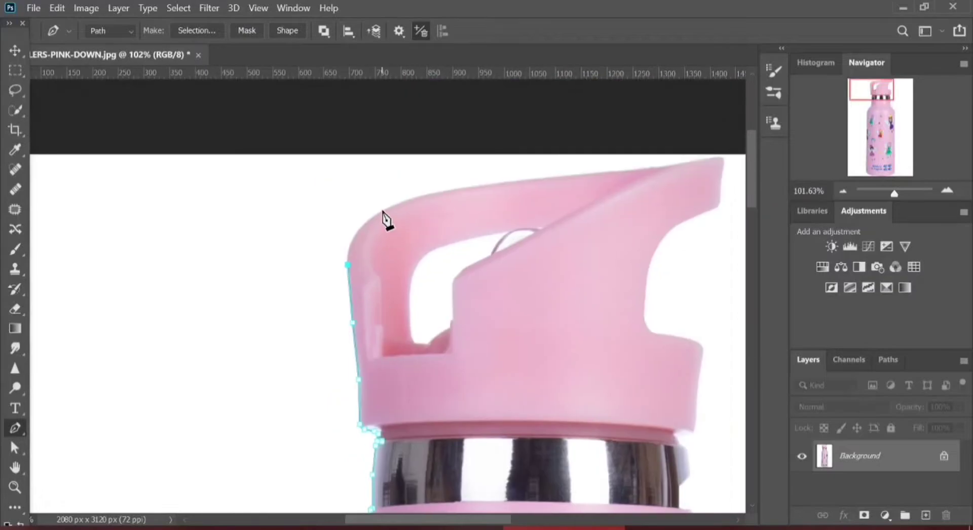
drag(455, 177, 429, 198)
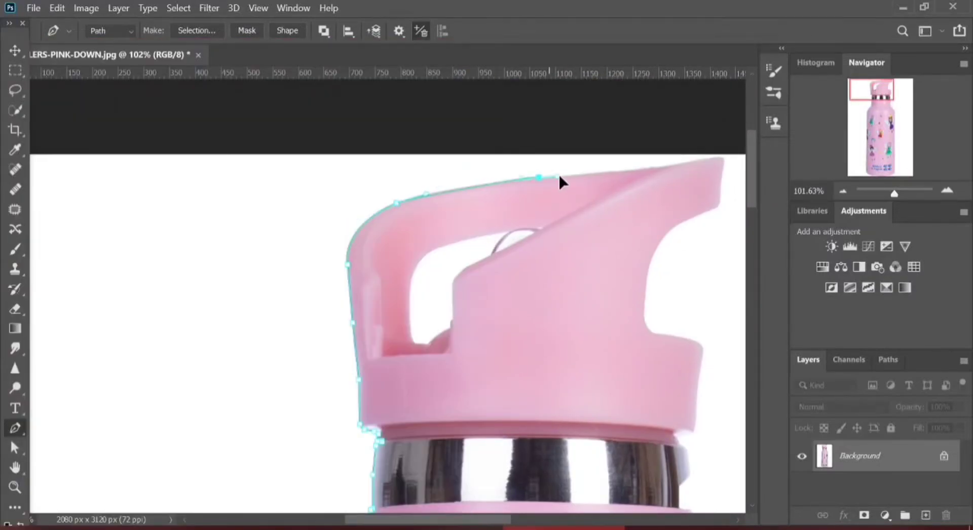
- Trace the path along the handle's top edge to the tip of the spout
drag(608, 180, 496, 231)
click(539, 217)
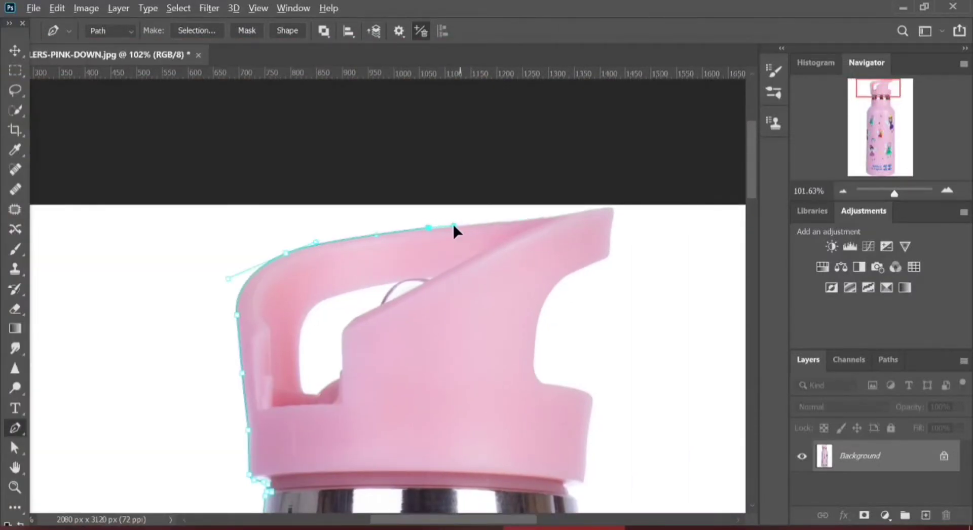
drag(554, 240, 459, 299)
click(507, 266)
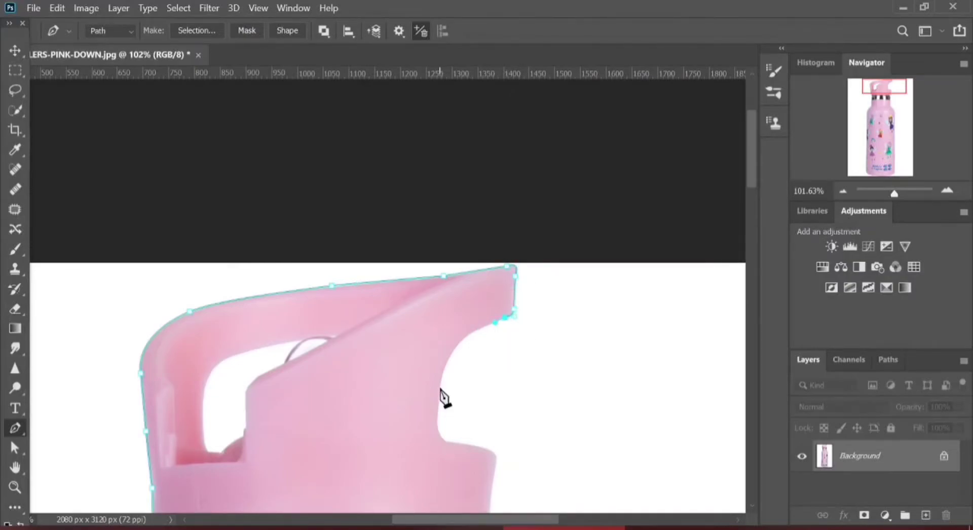
- Trace the spout's concave underside and the cap's right side down to the metal band
drag(440, 389, 439, 415)
scroll(495, 482, down, 3)
click(493, 366)
scroll(496, 370, up, 3)
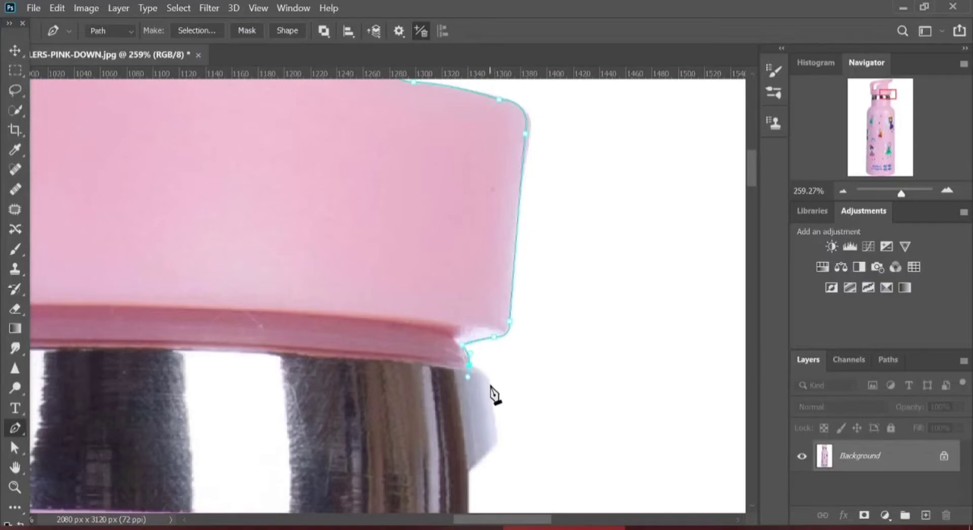
- Trace the metal band's right edge, including its bulge, and round the path over the neck's upper right corner
click(495, 427)
scroll(478, 314, down, 3)
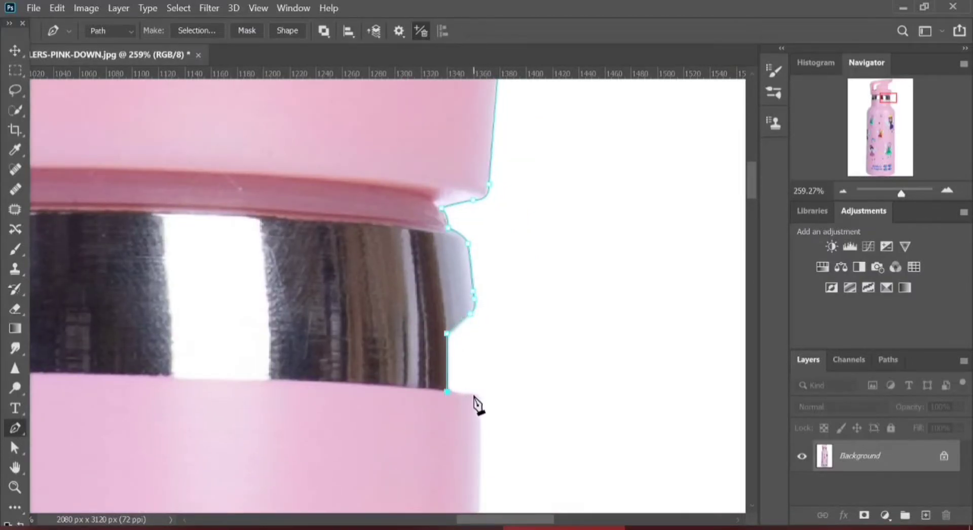
scroll(480, 392, up, 3)
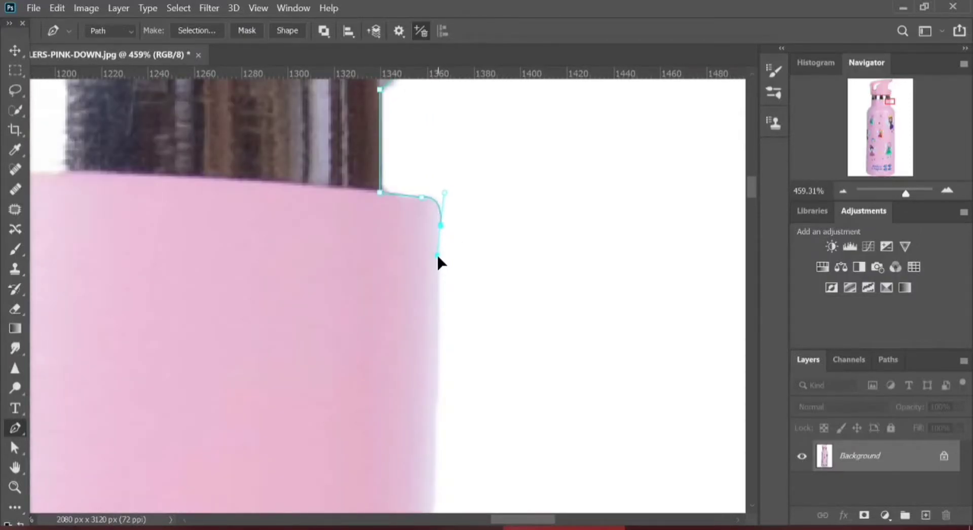
drag(437, 256, 439, 257)
key(super)
key(super)
drag(442, 191, 444, 195)
- Continue the path down the neck's right side and along the concave curve into the shoulder
drag(441, 396, 462, 201)
click(454, 259)
drag(491, 357, 462, 201)
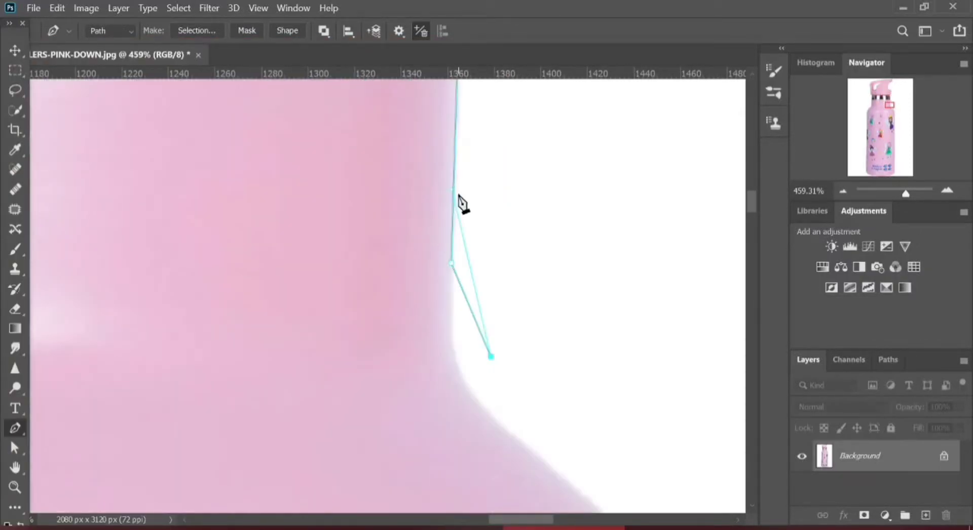
key(ctrl+z)
scroll(451, 202, down, 3)
scroll(504, 315, up, 6)
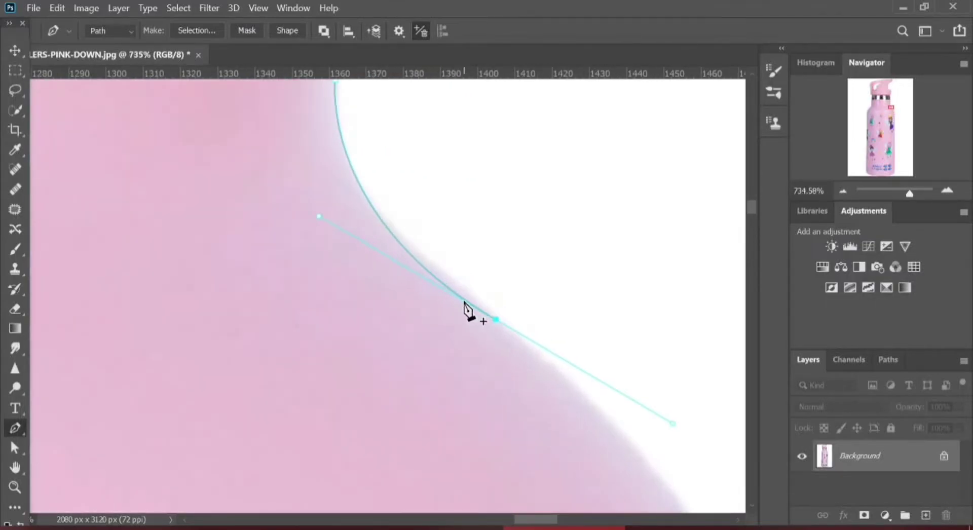
key(ctrl+z)
drag(451, 279, 578, 352)
scroll(480, 297, up, 2)
scroll(522, 307, down, 8)
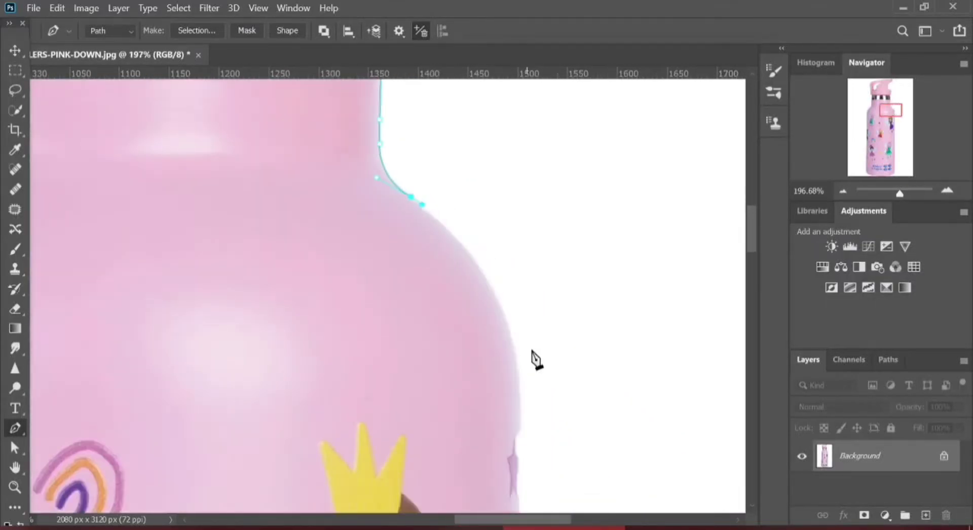
- Curve the path around the right shoulder and continue down the body's right edge
scroll(506, 271, up, 1)
drag(507, 262, 510, 375)
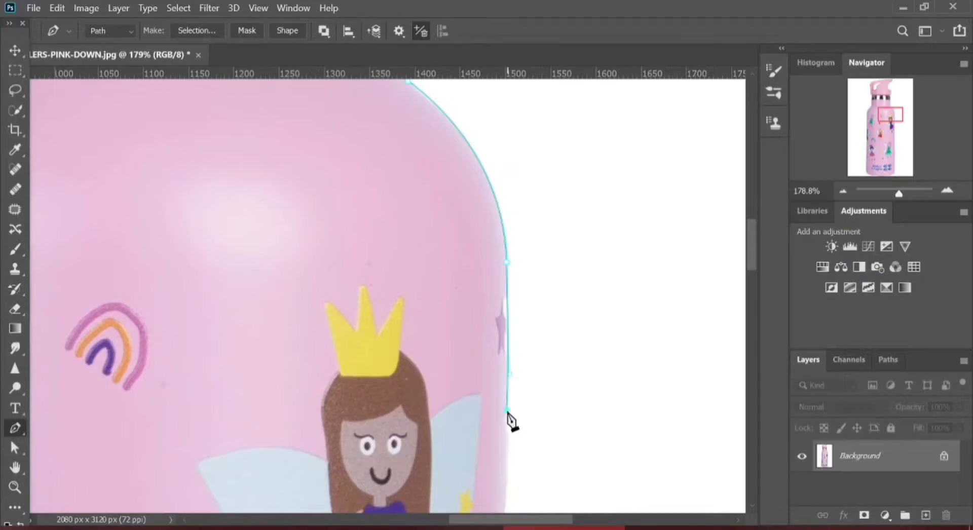
scroll(509, 421, down, 10)
scroll(465, 352, right, 2)
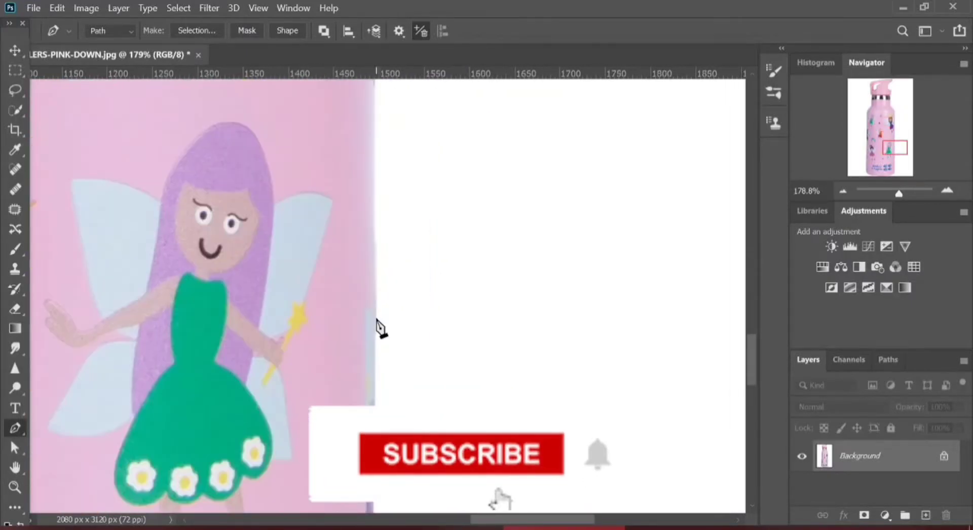
- Extend the path down the body's lower right edge and around the bottom right corner
scroll(376, 318, down, 8)
click(325, 314)
drag(334, 370, 317, 178)
click(310, 243)
drag(284, 291, 259, 307)
- Trace the bottle's curved bottom edge and close the path at its starting point on the left
drag(314, 301, 574, 211)
drag(270, 275, 110, 275)
drag(110, 278, 467, 305)
click(359, 280)
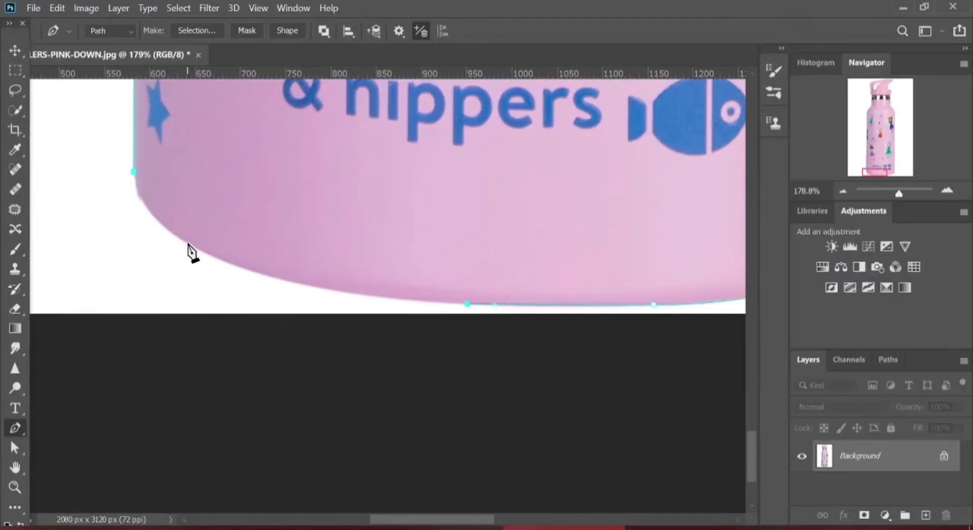
drag(187, 243, 100, 189)
click(135, 173)
- Convert the closed path to a selection and apply it as a layer mask on the unlocked bottle layer
key(ctrl+0)
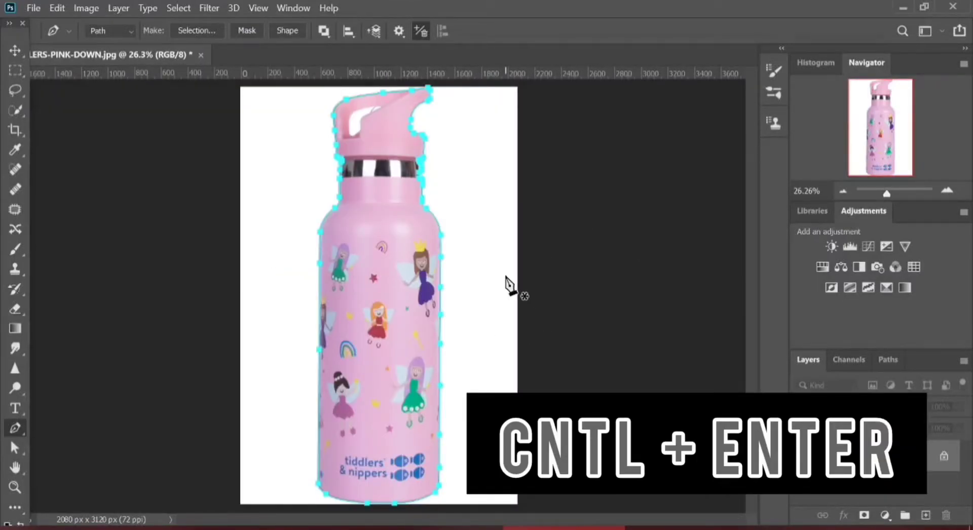
key(ctrl+Return)
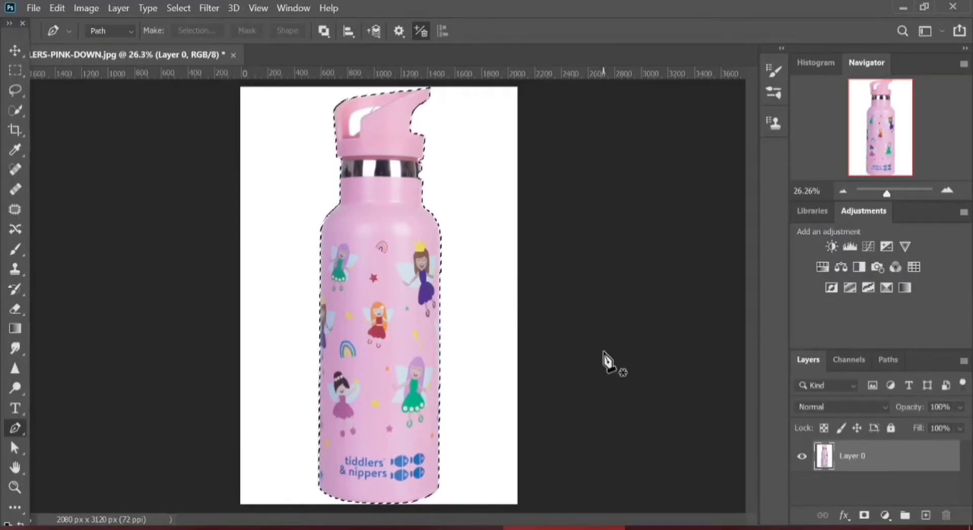
click(864, 516)
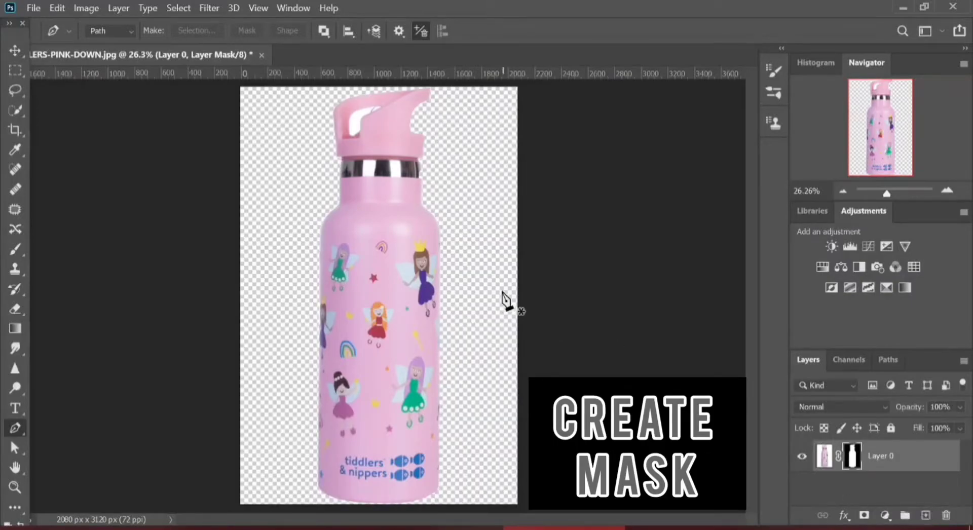
- Inspect the masked bottle's left and right edges for leftover background and rough spots
scroll(369, 234, up, 10)
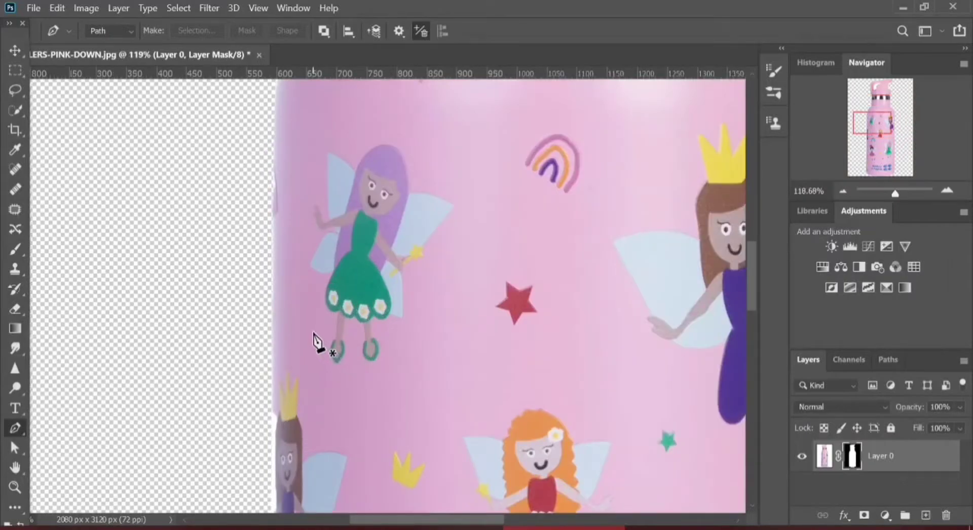
scroll(267, 200, up, 5)
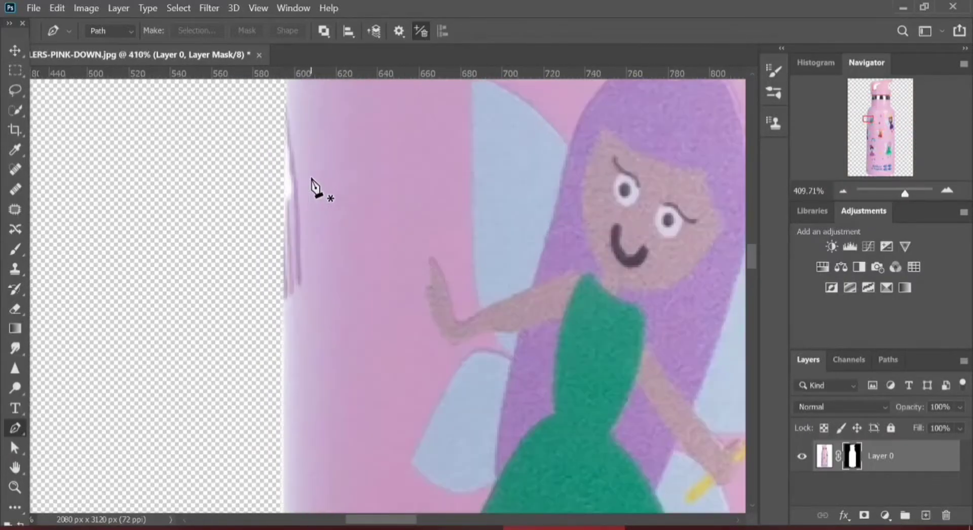
scroll(315, 189, down, 6)
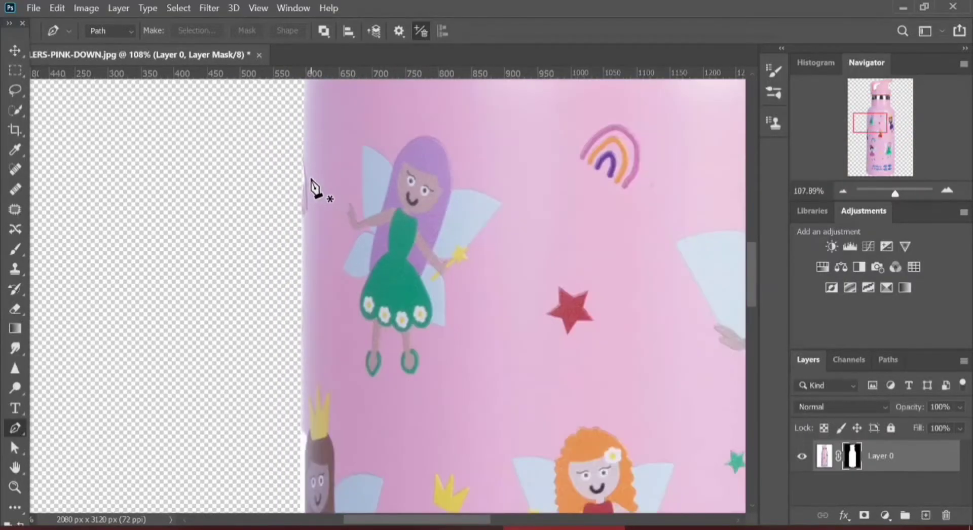
scroll(311, 396, down, 2)
scroll(306, 413, up, 3)
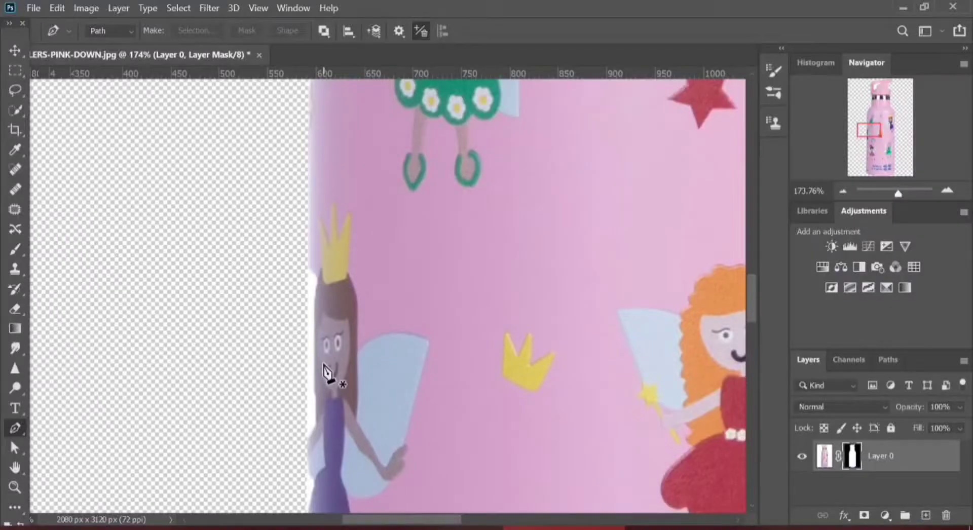
scroll(436, 409, down, 4)
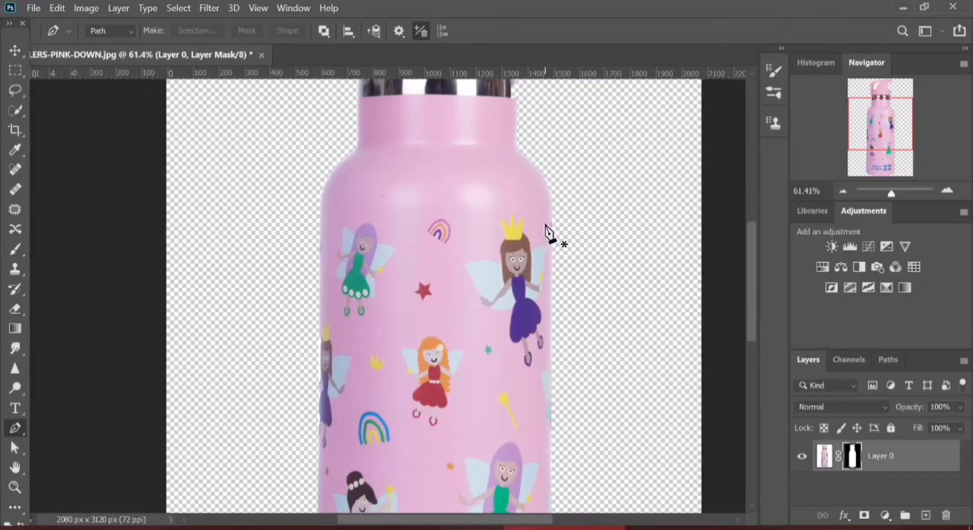
scroll(548, 233, up, 3)
scroll(563, 232, down, 4)
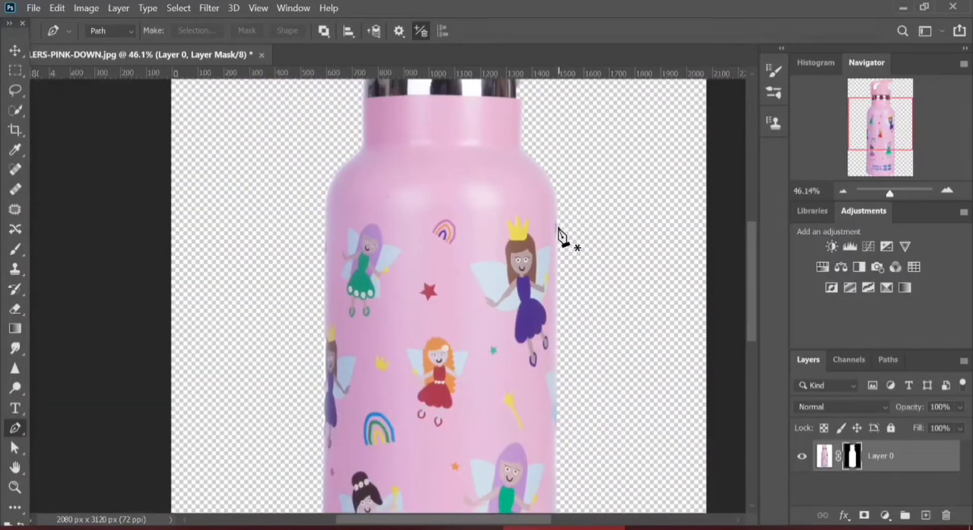
scroll(558, 228, down, 3)
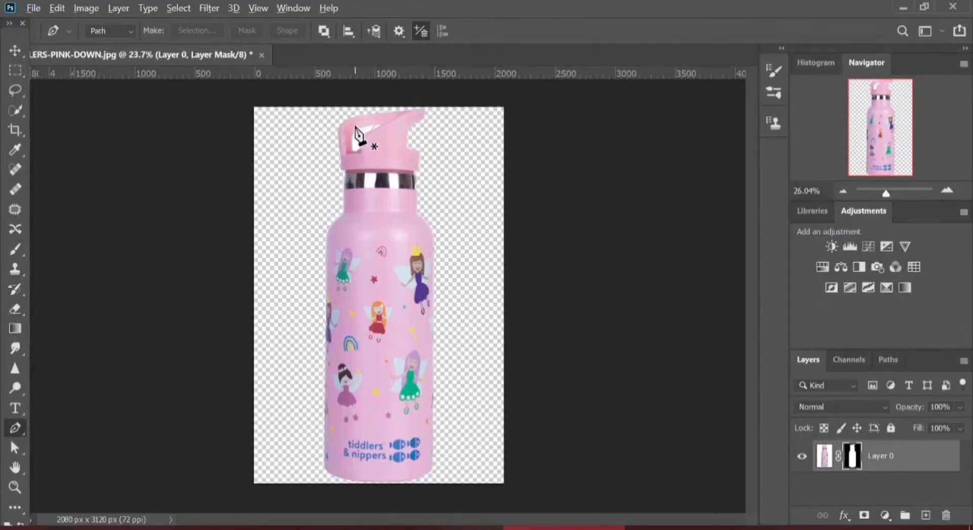
- Select the white area inside the handle opening with Quick Selection, delete it from the bottle layer's image, and deselect
scroll(357, 134, up, 5)
key(w)
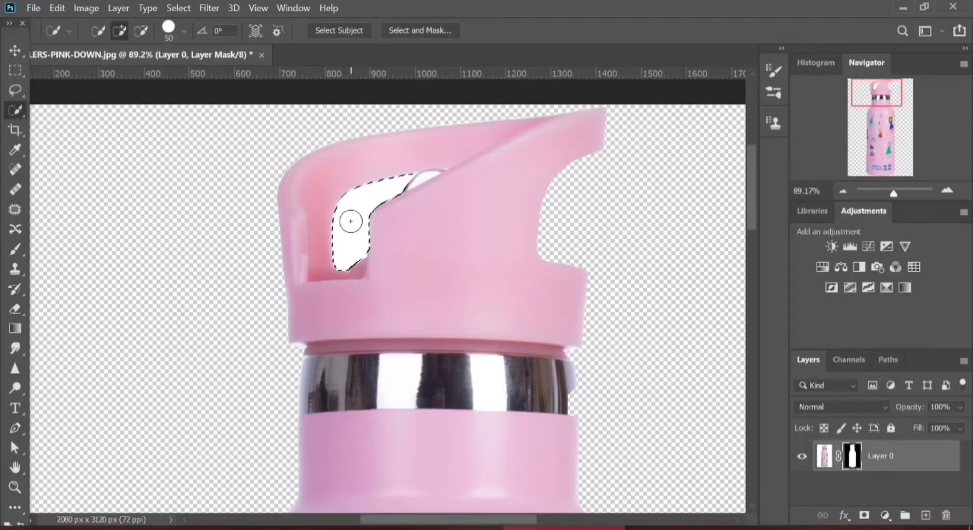
click(824, 461)
key(Delete)
scroll(423, 178, up, 5)
key(bracketleft)
key(bracketleft)
key(bracketleft)
key(bracketleft)
key(bracketleft)
key(bracketleft)
key(bracketleft)
key(bracketleft)
key(ctrl+d)
- Outline the leftover white pieces at the handle opening's narrow end with the Pen tool, convert them to a selection, delete them, and deselect
mouse_move(425, 184)
mouse_down()
mouse_move(384, 211)
mouse_move(436, 174)
mouse_move(406, 185)
mouse_up()
key(p)
click(359, 172)
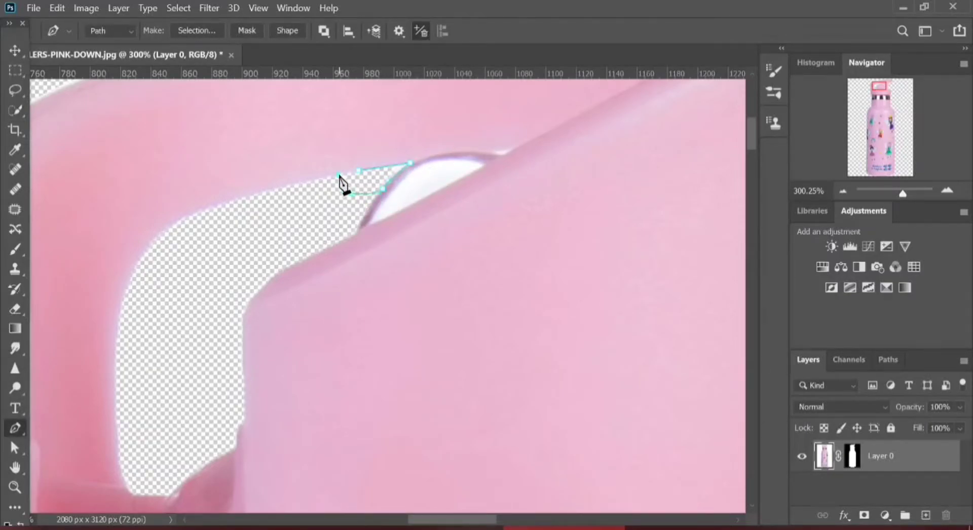
drag(485, 165, 557, 192)
alt+click(485, 165)
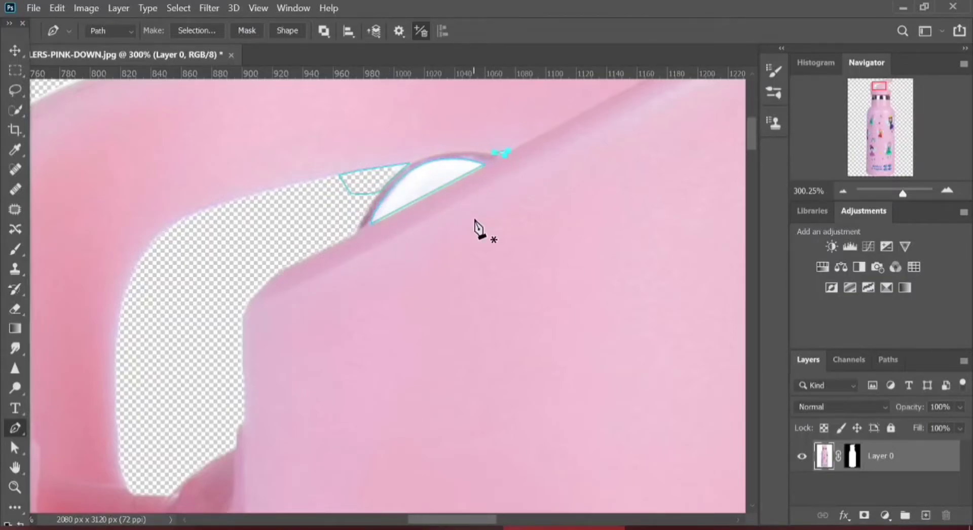
key(ctrl+Return)
key(Delete)
key(ctrl+d)
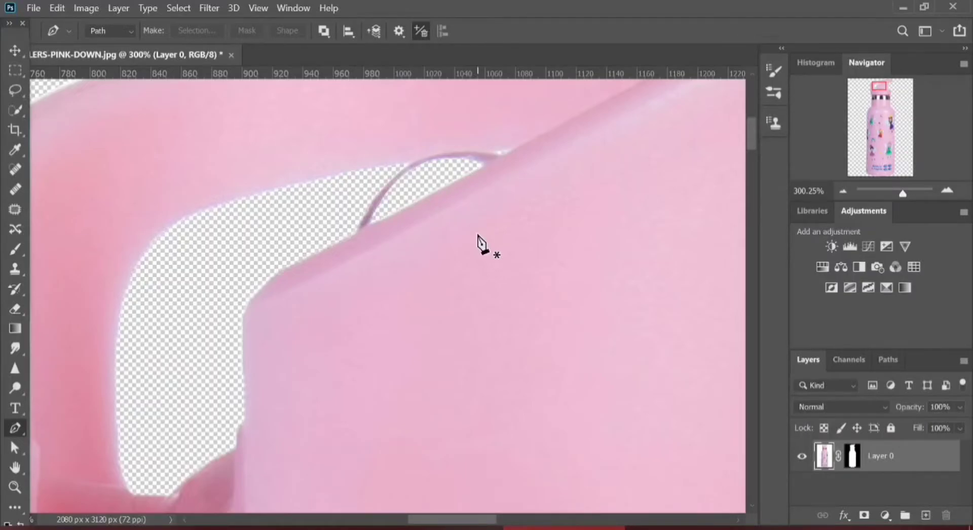
scroll(458, 223, down, 10)
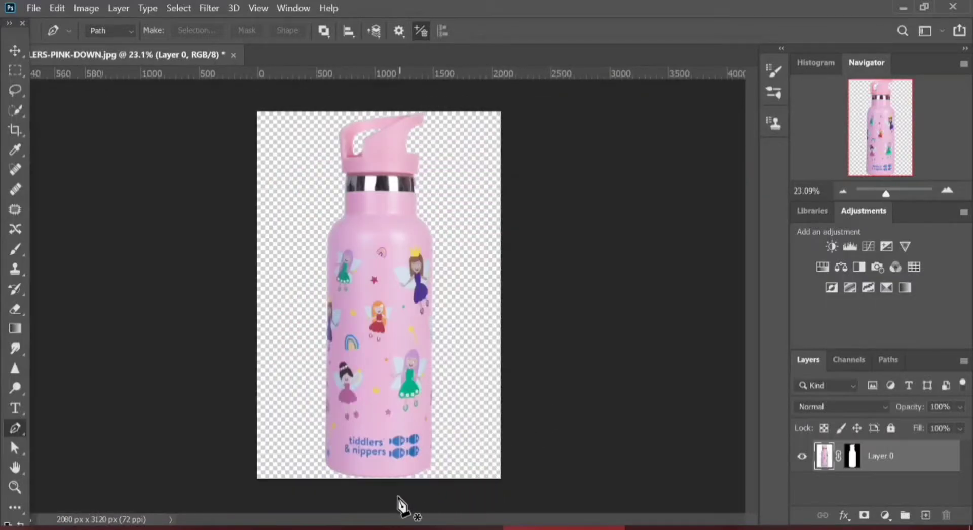
- Marquee-select the orange star near the bottle's lower right edge and fill it with Content-Aware at 100% opacity
scroll(400, 506, up, 8)
key(m)
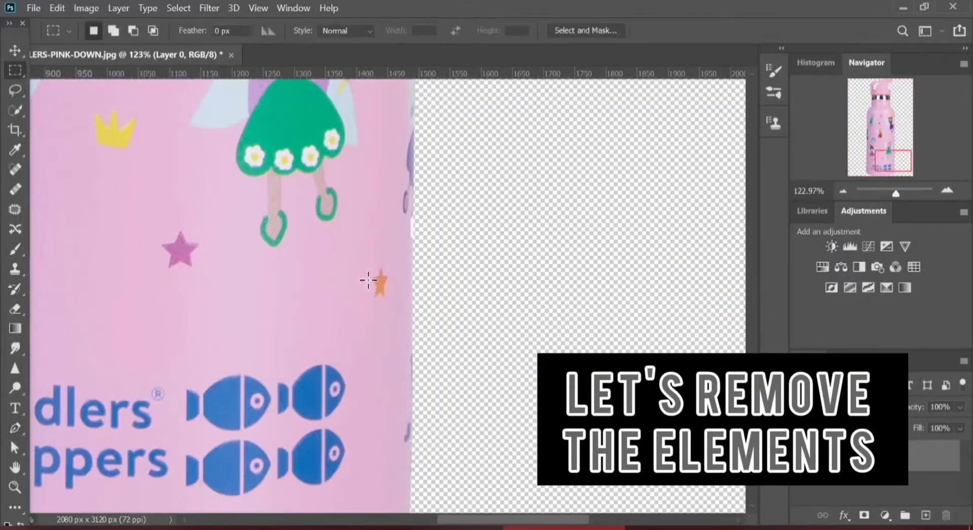
drag(363, 259, 397, 312)
right_click(382, 295)
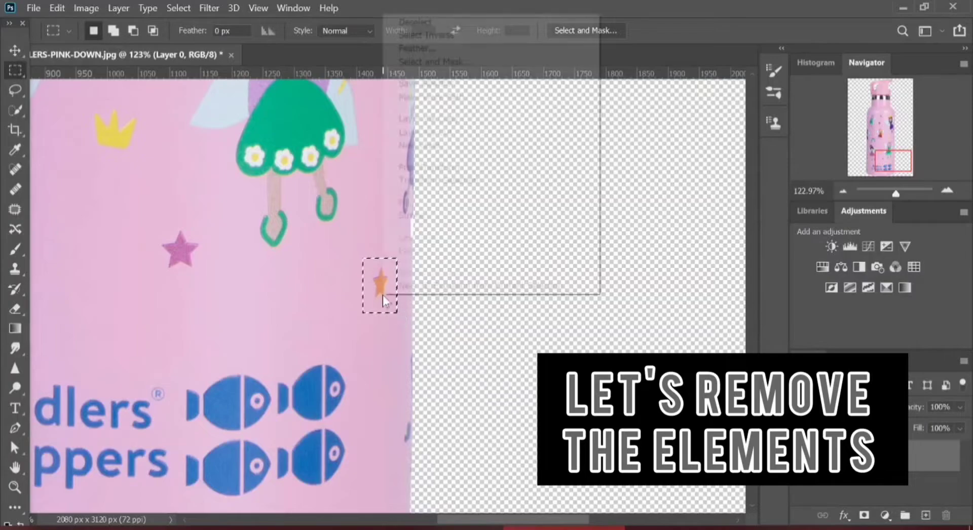
click(425, 203)
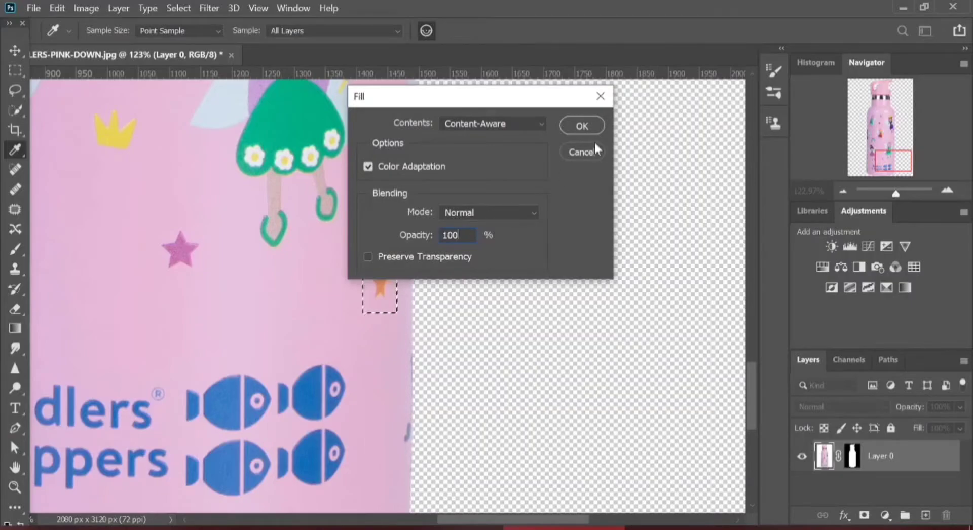
click(577, 122)
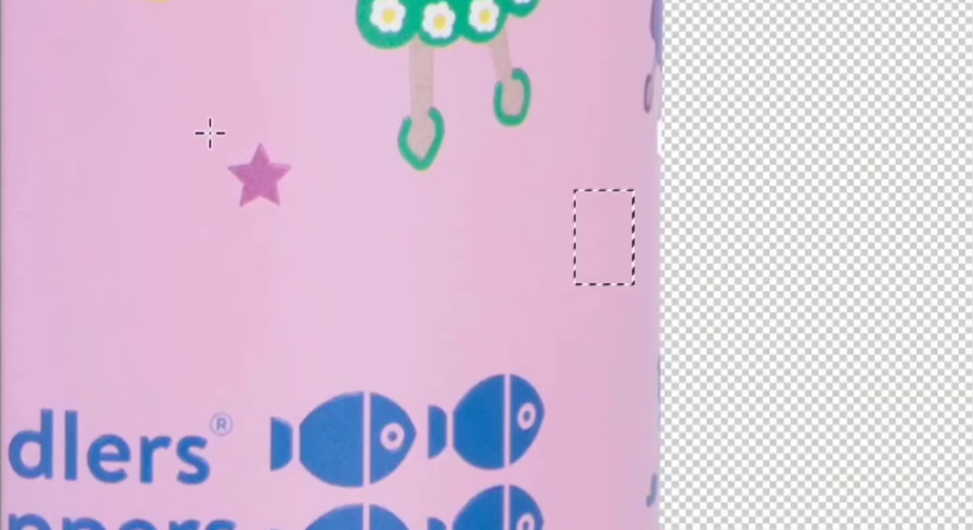
- Select the purple star above the brand logo and remove it with a Content-Aware fill
drag(210, 133, 311, 228)
right_click(253, 185)
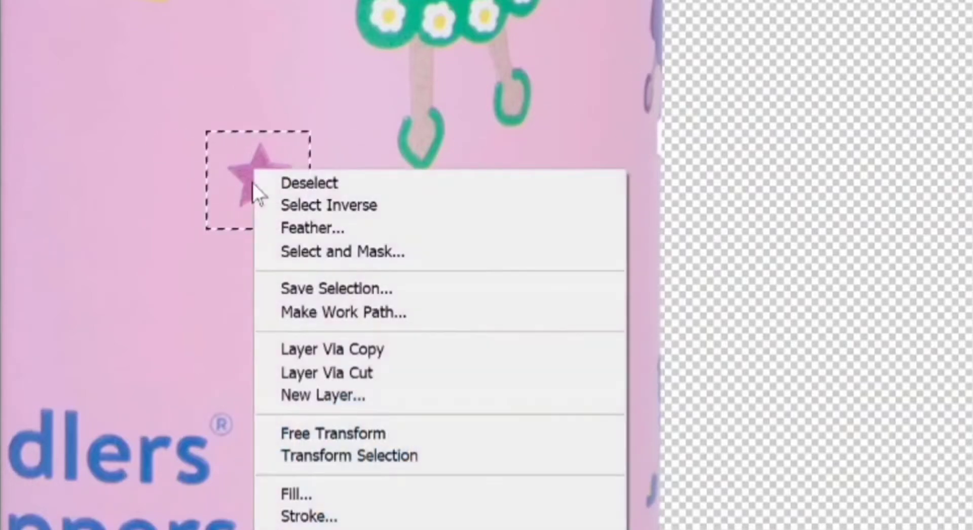
click(357, 490)
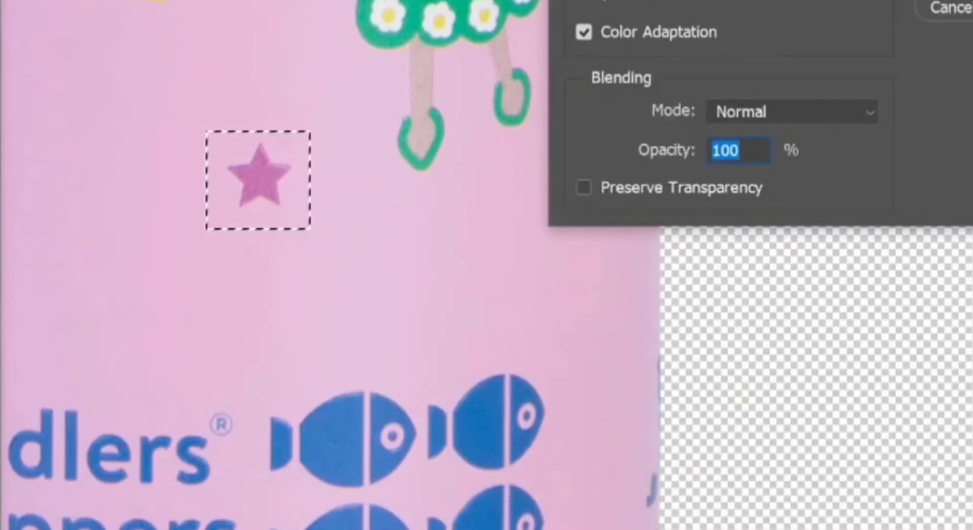
key(Return)
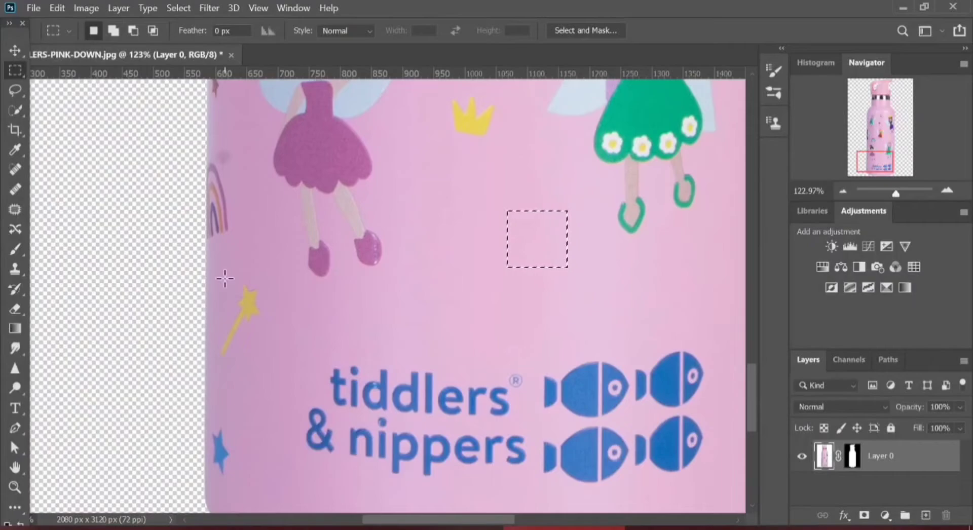
- Remove the yellow wand near the bottle's lower left edge with a Content-Aware fill
drag(217, 272, 271, 357)
right_click(264, 336)
click(287, 241)
key(Return)
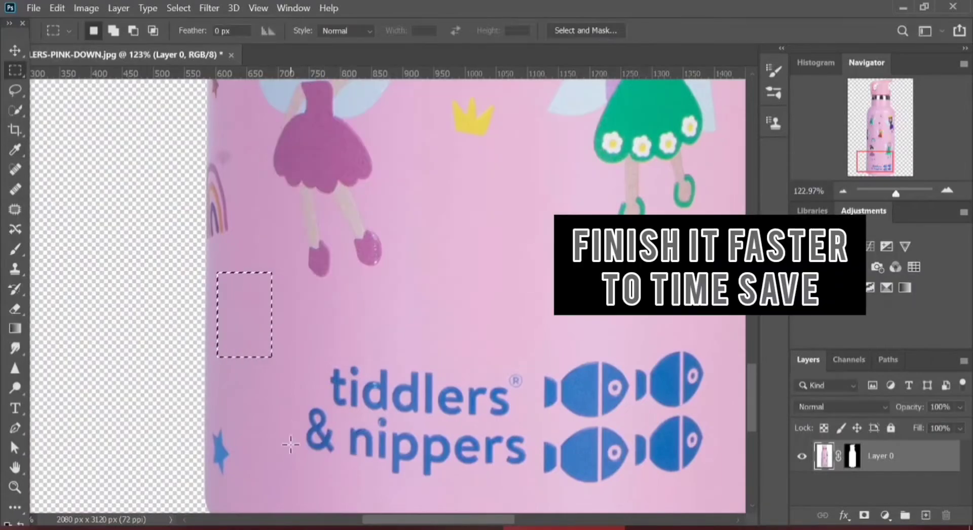
- Select the blue star beside the logo on the left edge and remove it with a Content-Aware fill
drag(291, 444, 317, 269)
drag(233, 248, 271, 304)
drag(235, 247, 268, 300)
right_click(263, 298)
click(289, 206)
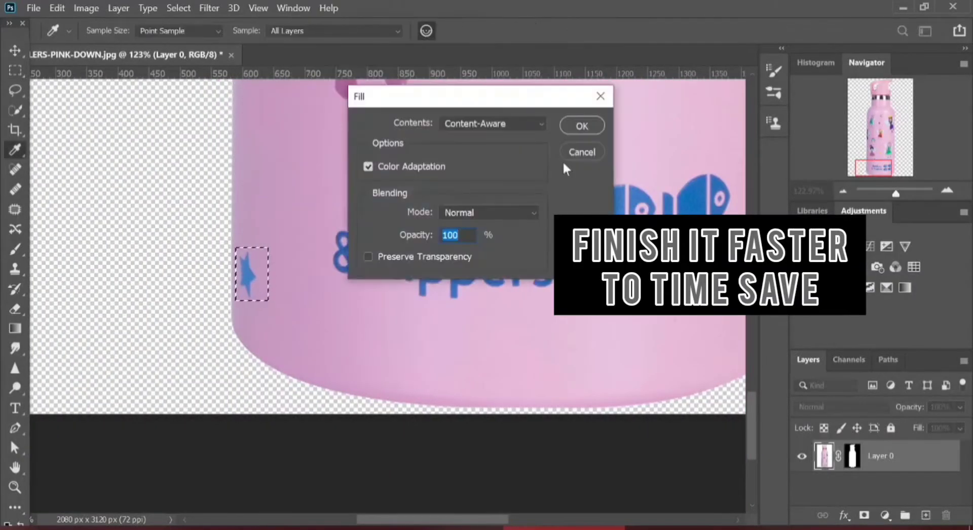
key(Return)
- Remove the yellow crown between the two lower fairies with a Content-Aware fill
drag(563, 163, 573, 364)
drag(480, 108, 540, 173)
right_click(511, 149)
click(545, 335)
- Select the orange star above and between the two lower fairies and remove it with a Content-Aware fill
drag(632, 215, 428, 422)
drag(366, 161, 394, 199)
right_click(385, 187)
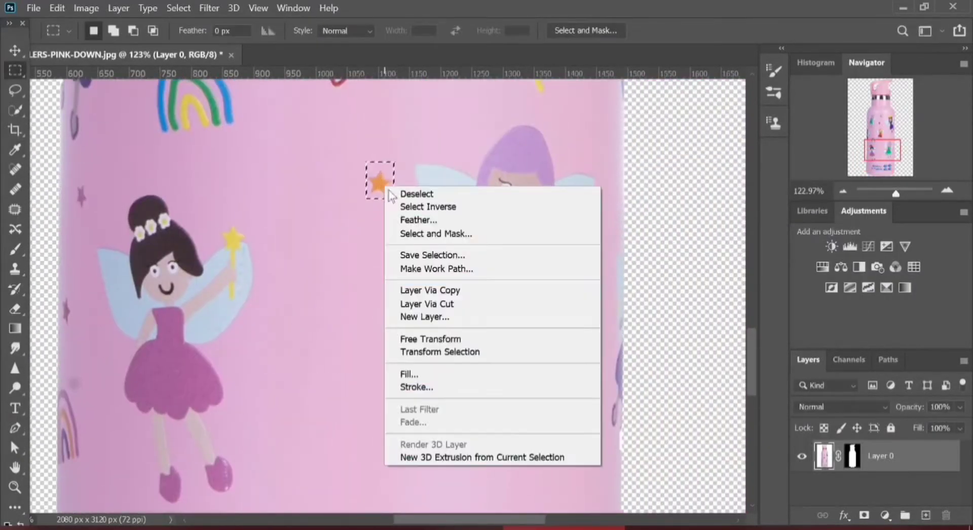
click(409, 374)
key(Return)
- Remove the yellow motif above the green-dressed fairy near the right edge with a Content-Aware fill
drag(545, 151, 505, 321)
drag(446, 157, 514, 272)
right_click(500, 273)
click(552, 431)
key(Return)
- Remove the small green star between the red-dressed and purple-dressed fairies with a Content-Aware fill
drag(513, 137, 507, 331)
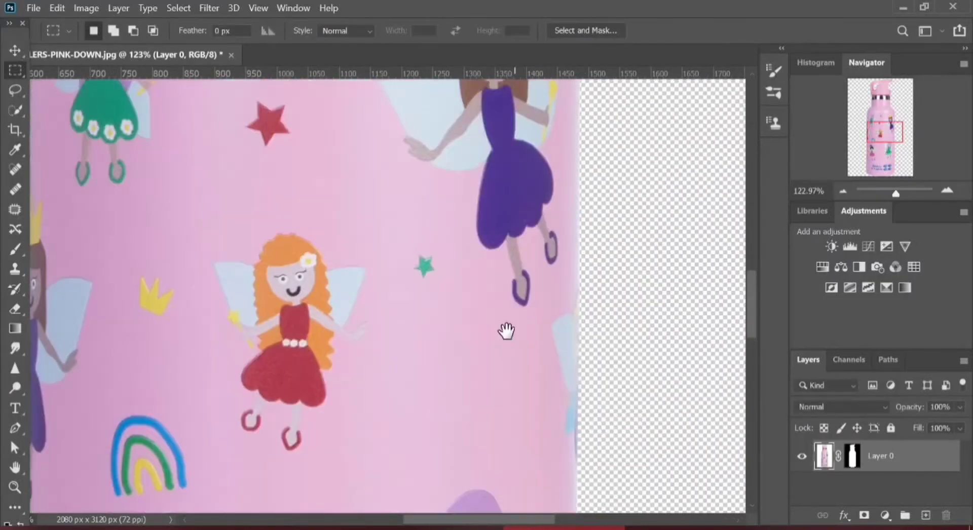
drag(401, 231, 443, 293)
right_click(429, 273)
click(477, 434)
click(578, 125)
- Remove the yellow crown left of the orange-haired fairy with a Content-Aware fill
drag(212, 284, 457, 139)
drag(373, 128, 432, 179)
right_click(400, 154)
click(459, 344)
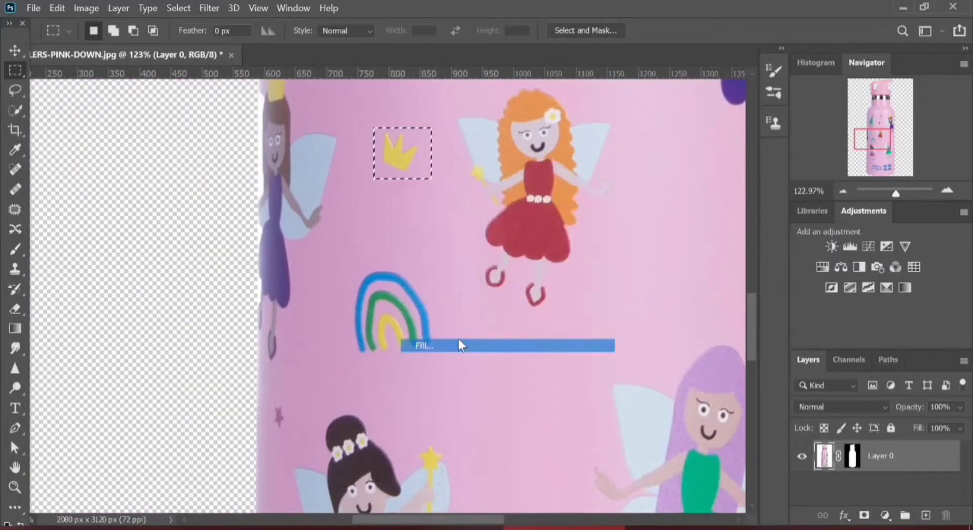
- Remove the red star above the orange-haired fairy with a Content-Aware fill
drag(501, 116, 557, 352)
right_click(581, 214)
click(628, 398)
drag(552, 174, 489, 425)
key(Return)
- Select the small pink and orange rainbow between the two upper fairies and remove it with a Content-Aware fill
drag(470, 245, 571, 358)
right_click(522, 293)
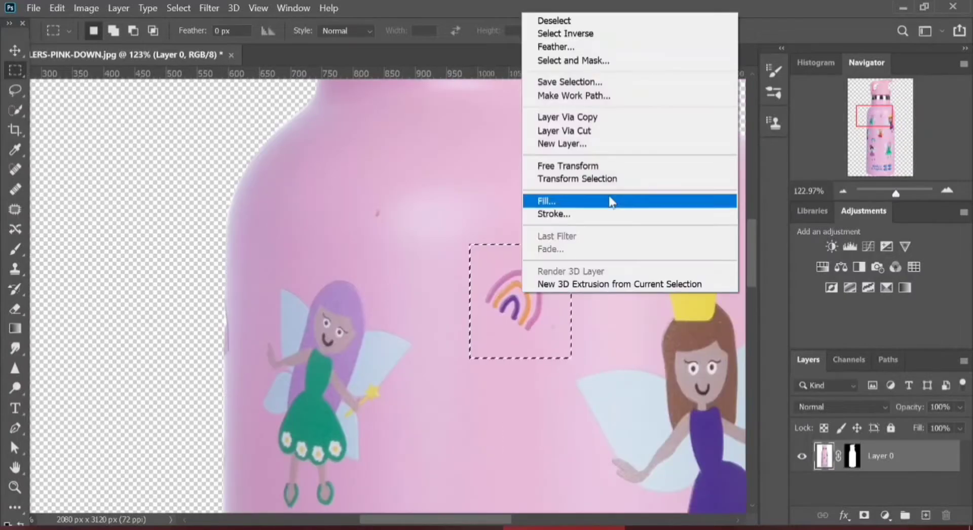
click(612, 202)
click(590, 129)
- Remove the tiny dark spot above the purple-haired fairy on the bottle's shoulder with a Content-Aware fill
drag(365, 204, 388, 222)
right_click(380, 217)
click(459, 406)
click(578, 128)
- Select the large blue, green and yellow rainbow above the dark-haired fairy and remove it with a Content-Aware fill
drag(706, 399, 608, 110)
scroll(564, 121, down, 2)
drag(355, 355, 408, 187)
drag(325, 195, 419, 275)
right_click(380, 246)
click(439, 433)
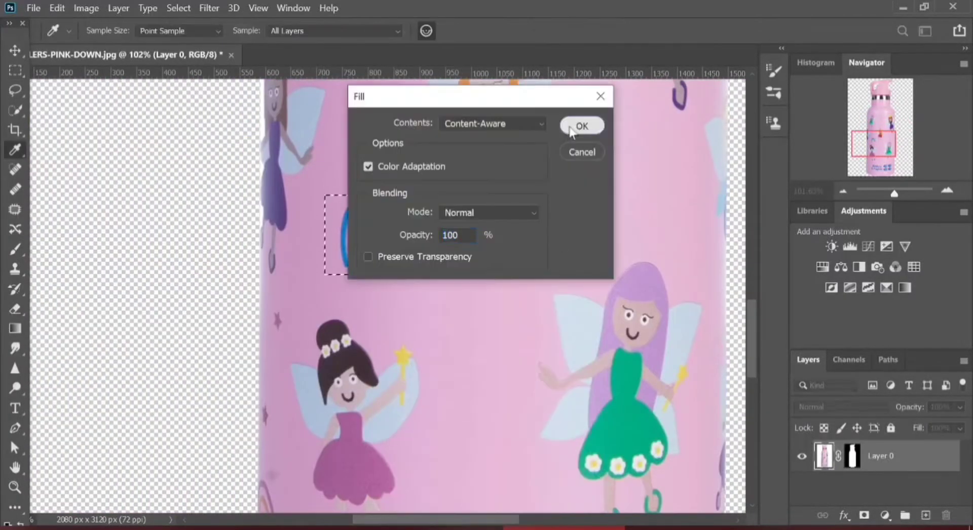
click(571, 129)
- Move the Layer 1 patch over the upper purple star left of the dark-haired fairy, merge it down, and Content-Aware fill that spot
drag(525, 291, 575, 139)
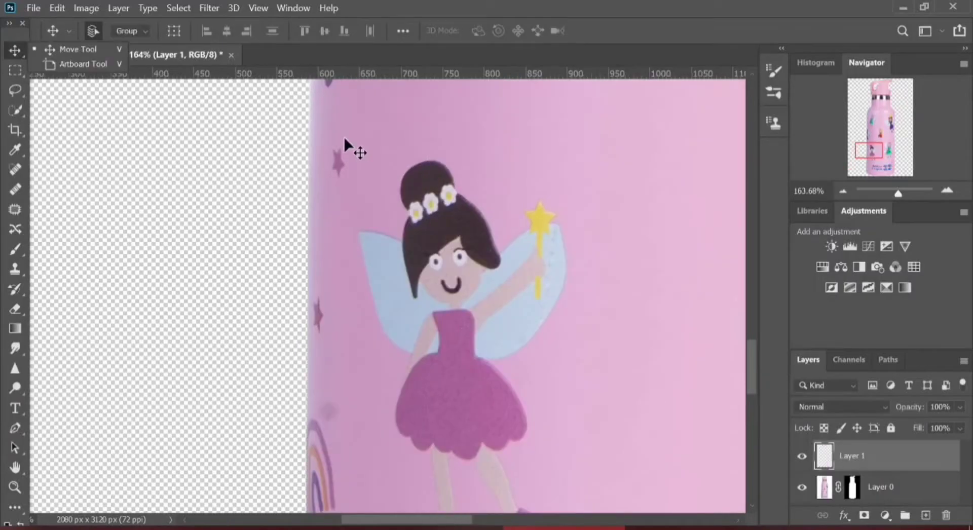
drag(347, 134, 350, 187)
key(ctrl+t)
key(Return)
key(ctrl+e)
click(15, 70)
right_click(345, 177)
click(421, 442)
key(Return)
- Remove the lower purple star on the left edge beside the dark-haired fairy with a Content-Aware fill
drag(310, 296, 327, 336)
right_click(326, 323)
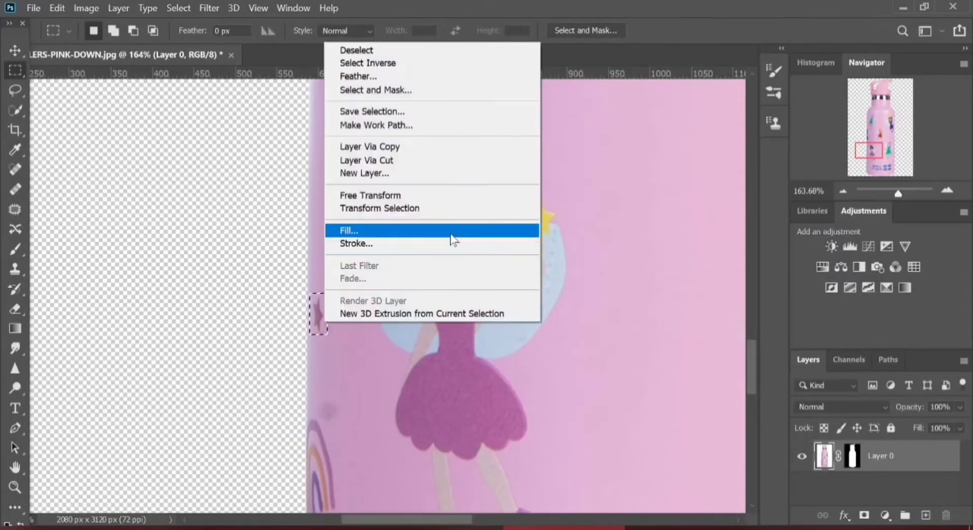
click(451, 232)
click(577, 131)
- Remove the faint purple spot and the cut-off rainbow below it on the left edge with Content-Aware fills
drag(376, 399, 504, 200)
drag(444, 195, 470, 223)
right_click(463, 218)
click(512, 407)
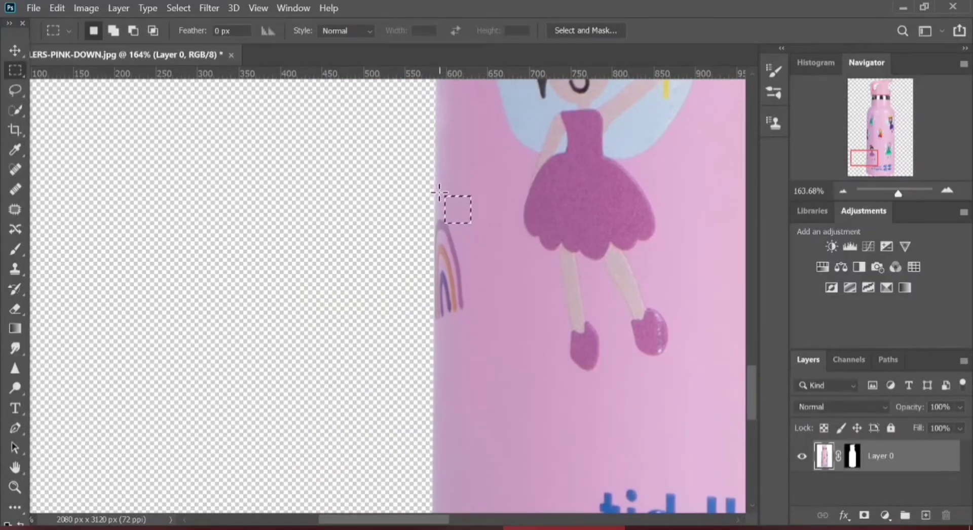
drag(439, 192, 472, 325)
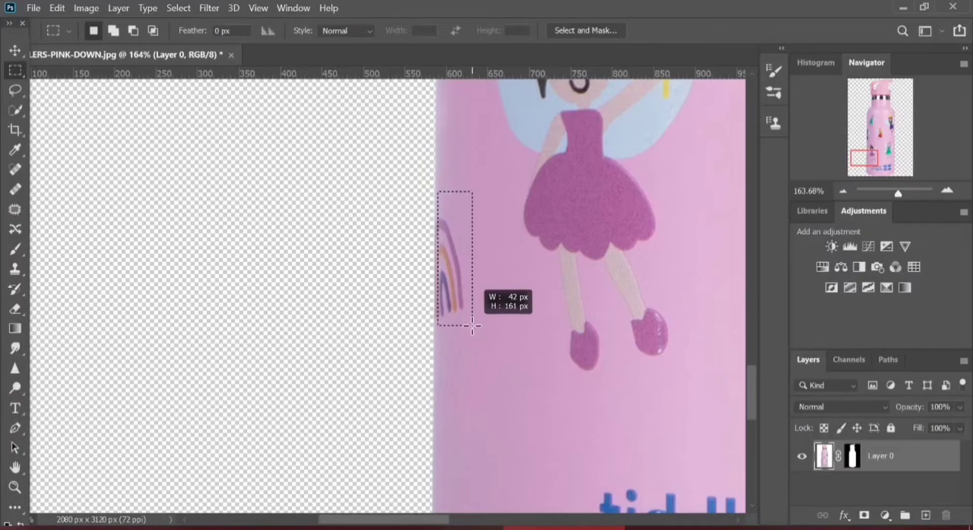
right_click(467, 311)
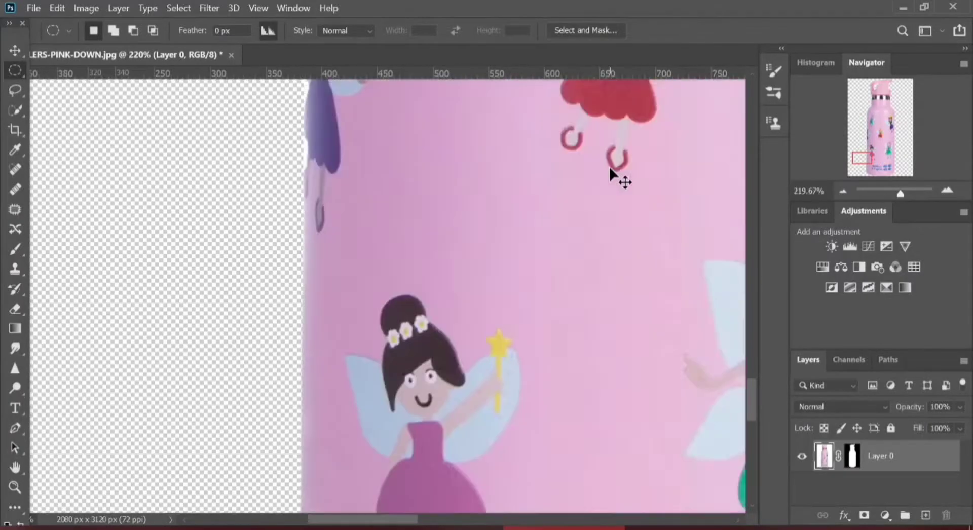
- With the Clone Stamp at 56% opacity, paint sampled pink over the cut-off blue motif on the right edge beside the fish logo
key(ctrl+0)
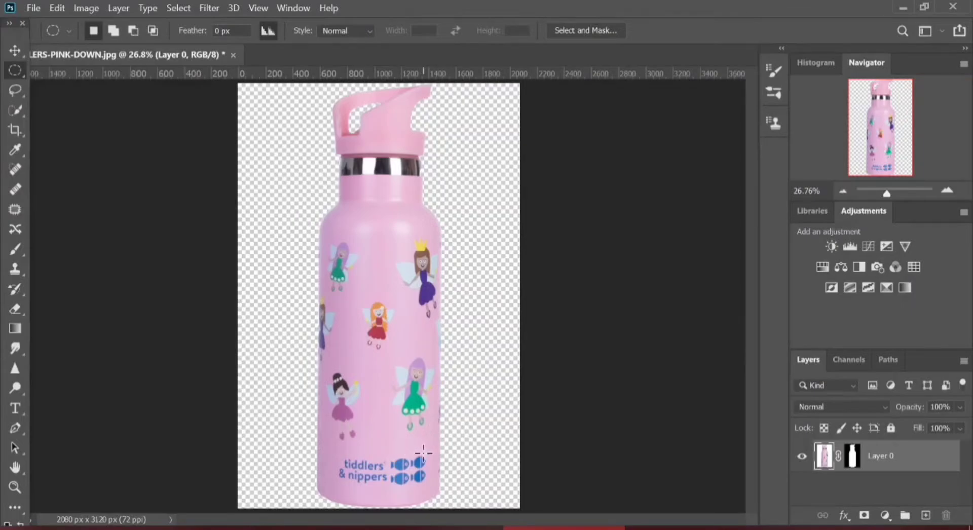
scroll(424, 453, up, 3)
scroll(432, 434, up, 2)
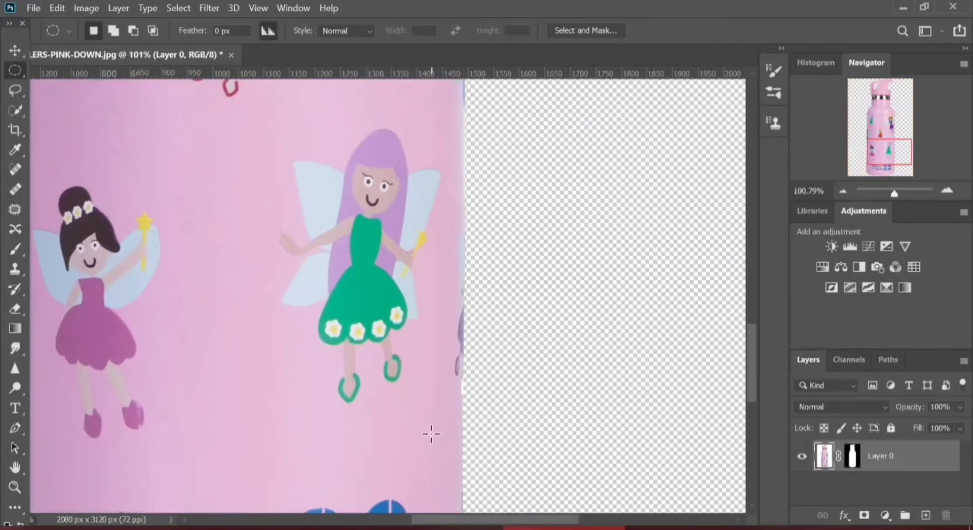
drag(459, 471, 427, 315)
scroll(439, 404, up, 8)
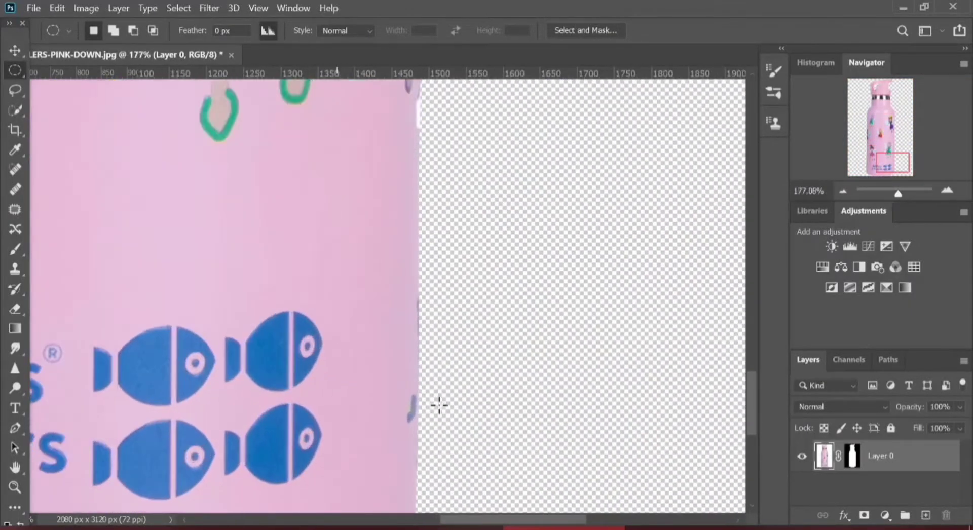
drag(426, 424, 435, 275)
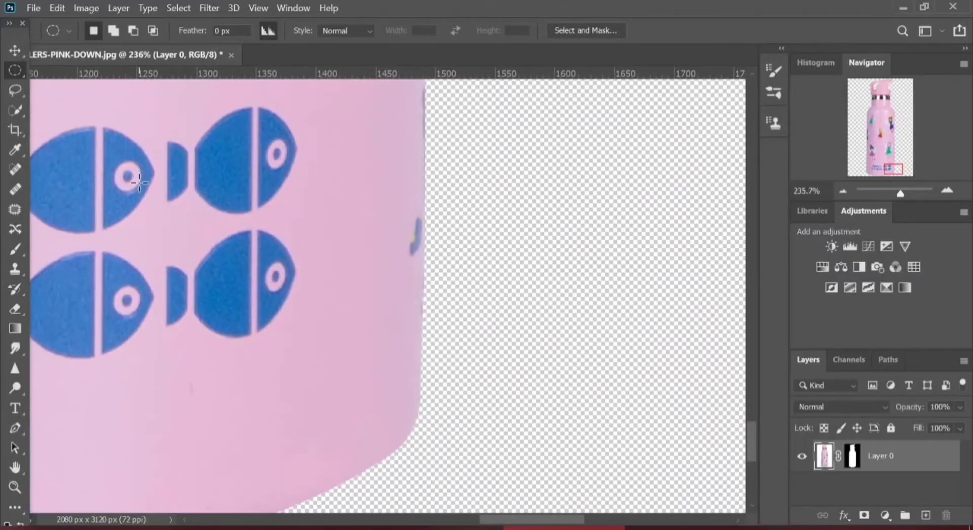
click(15, 269)
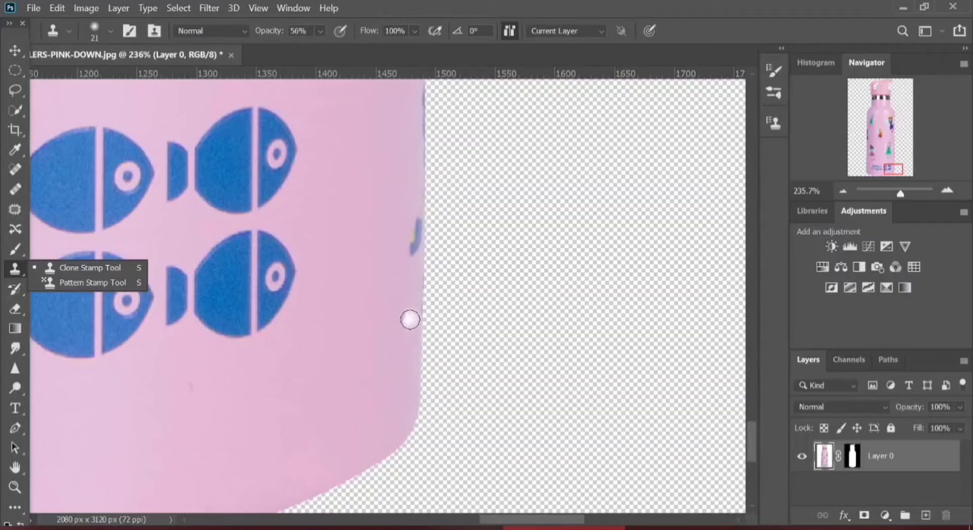
alt+click(399, 320)
alt+click(413, 310)
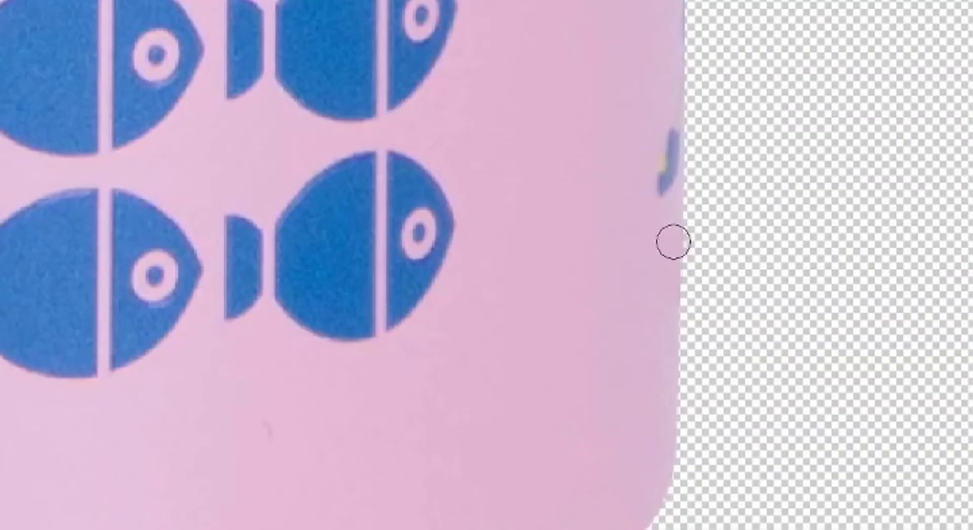
drag(408, 256, 417, 225)
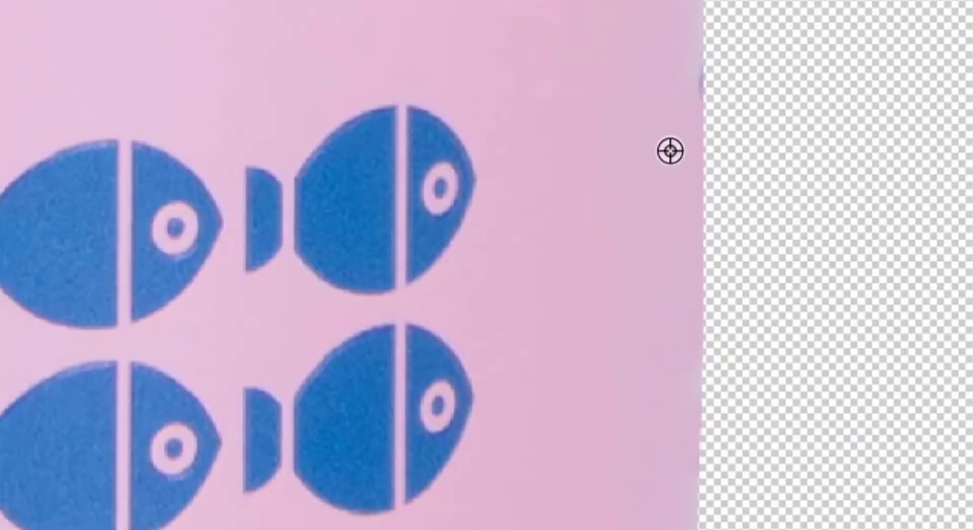
- Clone nearby pink over the small blue mark on the right edge above the fish logo
alt+click(670, 151)
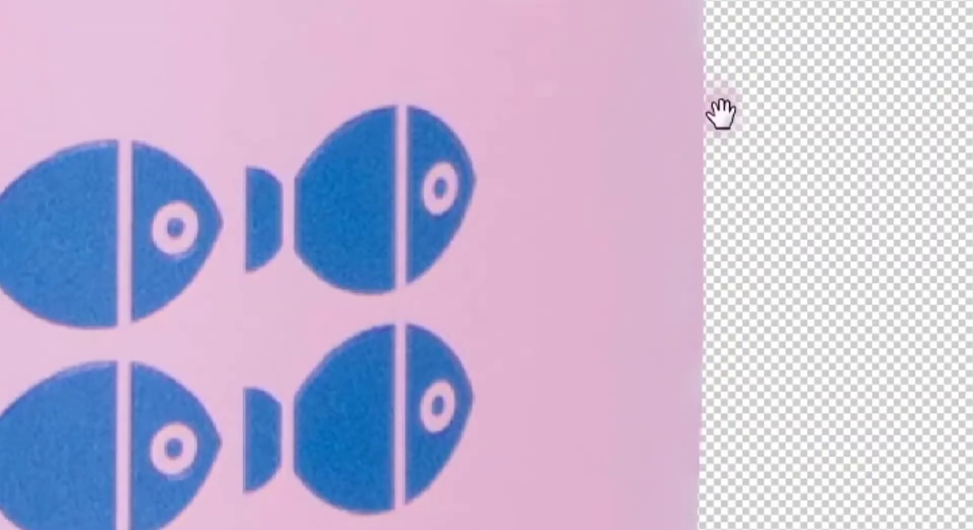
drag(721, 113, 745, 284)
drag(713, 76, 758, 370)
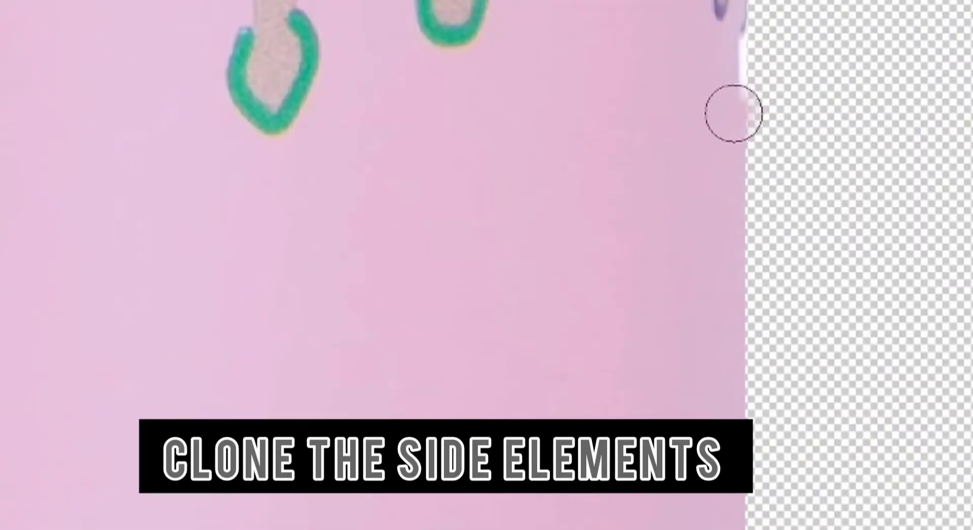
- Clone nearby pink with an enlarged brush over the small purple mark on the right edge beside the green-dressed fairy's feet
mouse_move(734, 113)
mouse_down()
mouse_move(734, 56)
mouse_move(743, 304)
mouse_move(784, 11)
mouse_move(815, 298)
mouse_up()
key(bracketright)
key(bracketright)
mouse_move(784, 352)
mouse_down()
mouse_move(804, 190)
mouse_move(805, 15)
mouse_up()
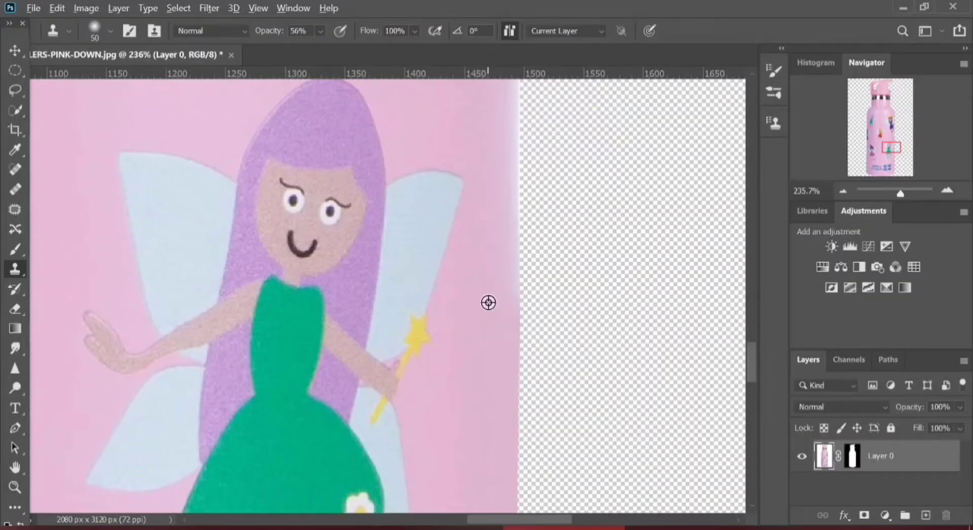
- Try to clone nearby pink over the pale right edge beside the lower purple-haired fairy, and undo the stroke
alt+click(487, 301)
mouse_move(517, 300)
mouse_down()
mouse_move(506, 181)
mouse_move(515, 156)
mouse_move(514, 279)
mouse_up()
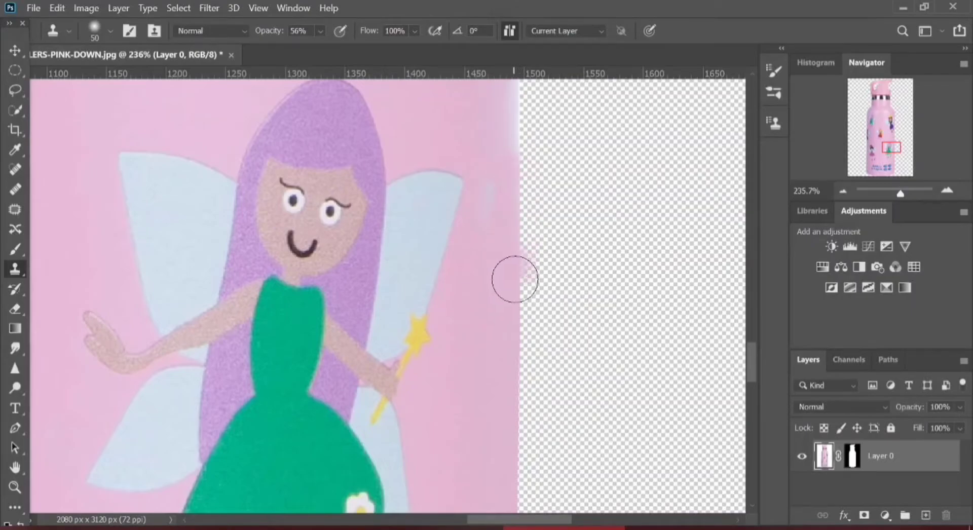
key(ctrl+z)
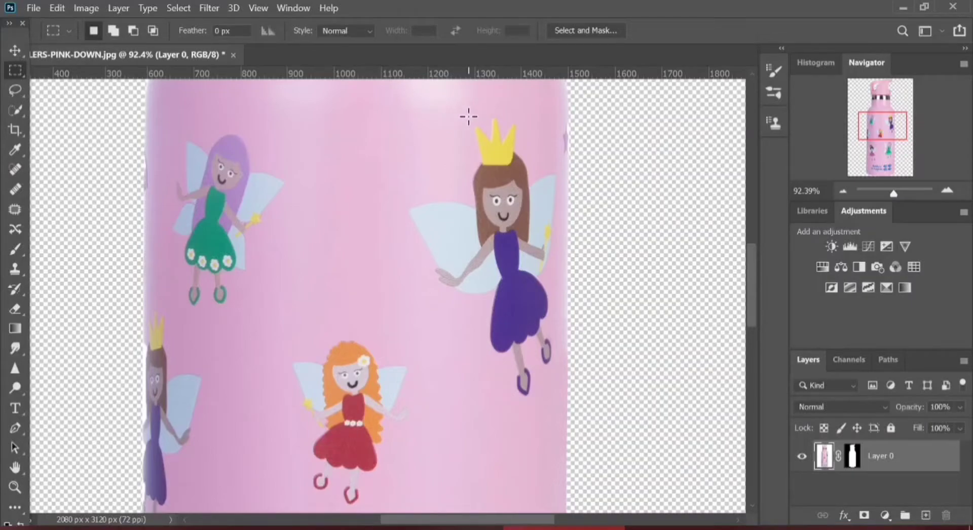
- Select the crown and upper head of the brown-haired fairy with a rectangular marquee and replace them with a Content-Aware fill
drag(466, 118, 536, 199)
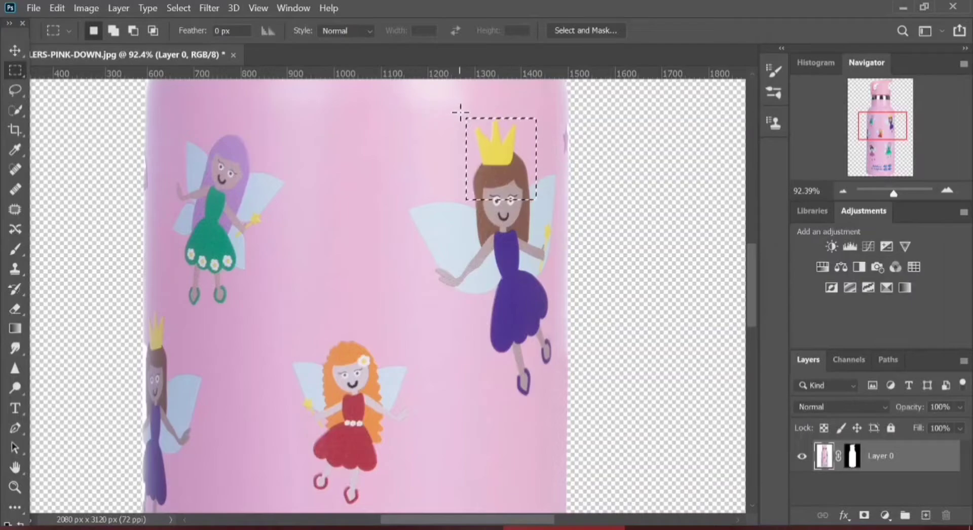
drag(460, 112, 532, 200)
right_click(521, 189)
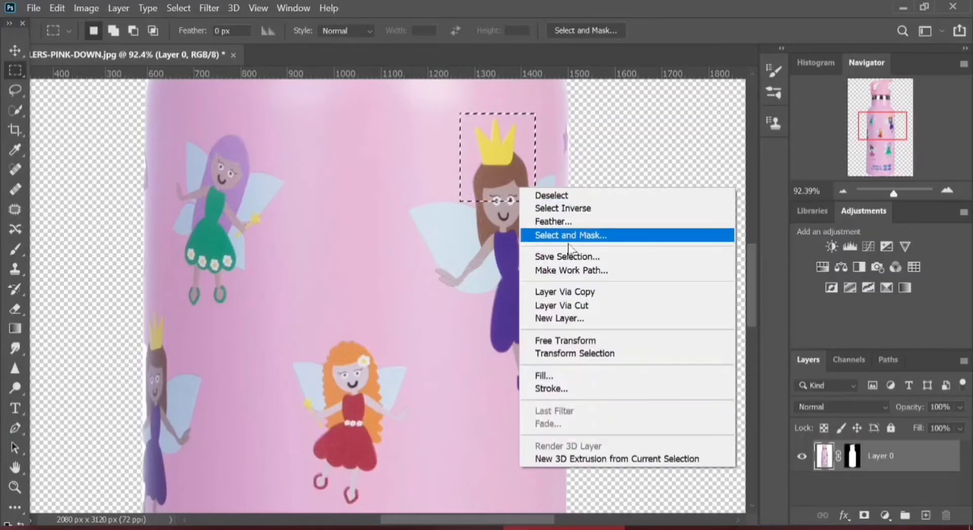
click(570, 379)
click(573, 131)
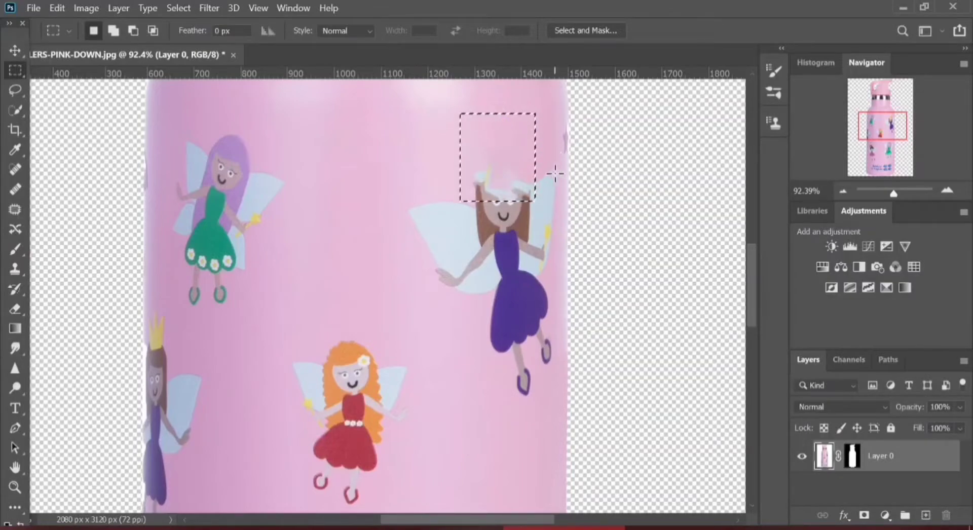
- Lasso the rest of the brown-haired fairy in the purple dress and remove it with a Content-Aware fill
mouse_move(387, 171)
mouse_down()
mouse_move(562, 354)
mouse_move(503, 217)
mouse_move(560, 278)
mouse_move(556, 317)
mouse_up()
key(ctrl+d)
click(15, 90)
mouse_move(489, 372)
mouse_down()
mouse_move(477, 316)
mouse_move(399, 207)
mouse_move(560, 194)
mouse_up()
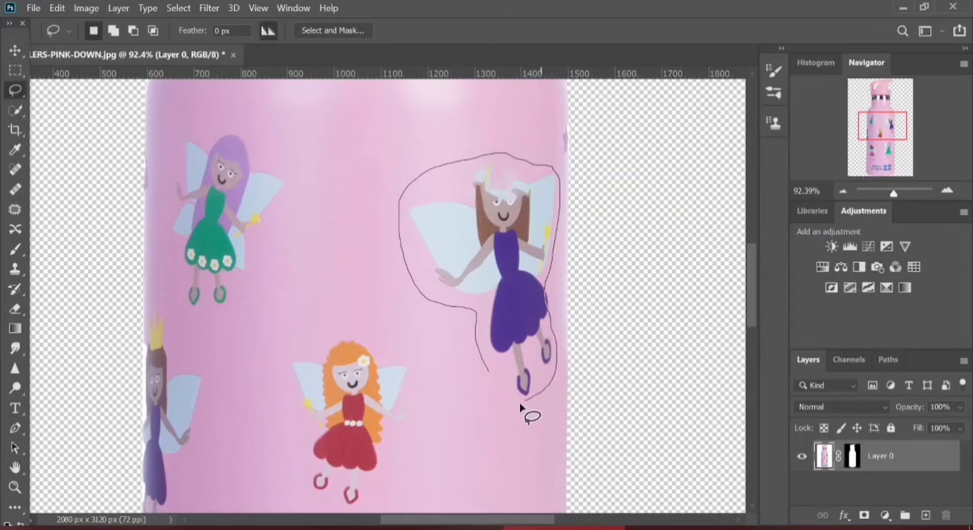
drag(520, 404, 514, 403)
right_click(501, 299)
click(559, 195)
click(593, 121)
- Lasso the leftover purple and green smudge near the right edge and remove it with a Content-Aware fill
mouse_move(521, 257)
mouse_down()
mouse_move(505, 288)
mouse_move(550, 294)
mouse_move(494, 269)
mouse_move(493, 298)
mouse_move(513, 272)
mouse_up()
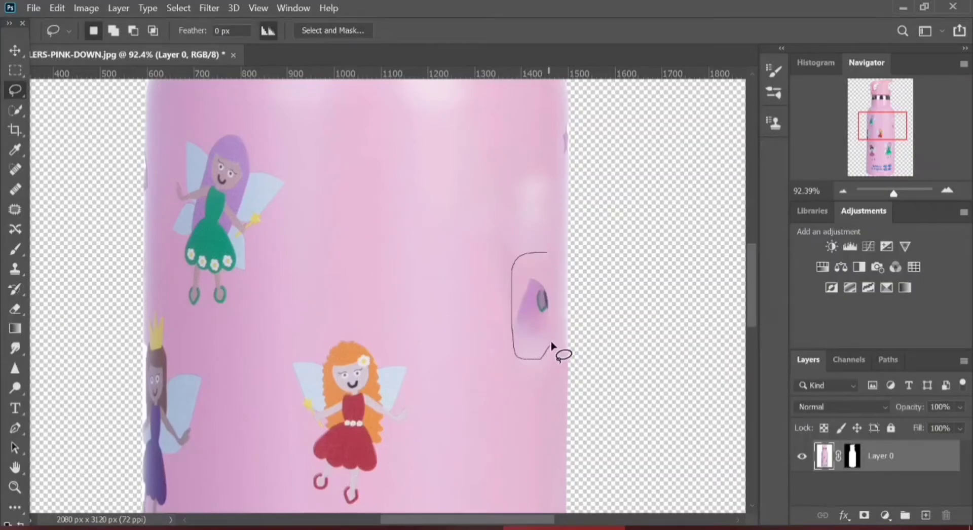
drag(549, 252, 550, 255)
right_click(558, 266)
click(580, 189)
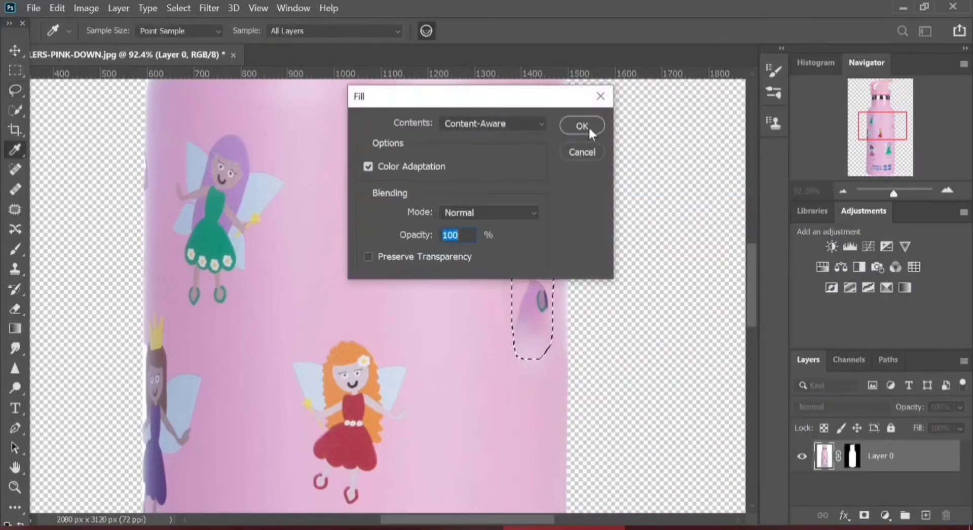
click(588, 126)
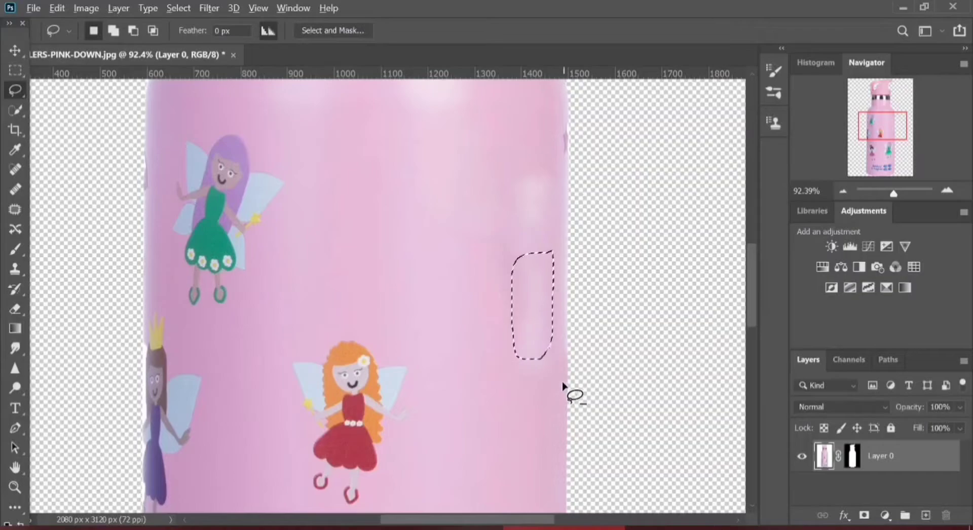
- Even out the blotchy vertical strip where the brown-haired fairy was with a lassoed Content-Aware fill, and clear the selection
alt+scroll(558, 390, up, 2)
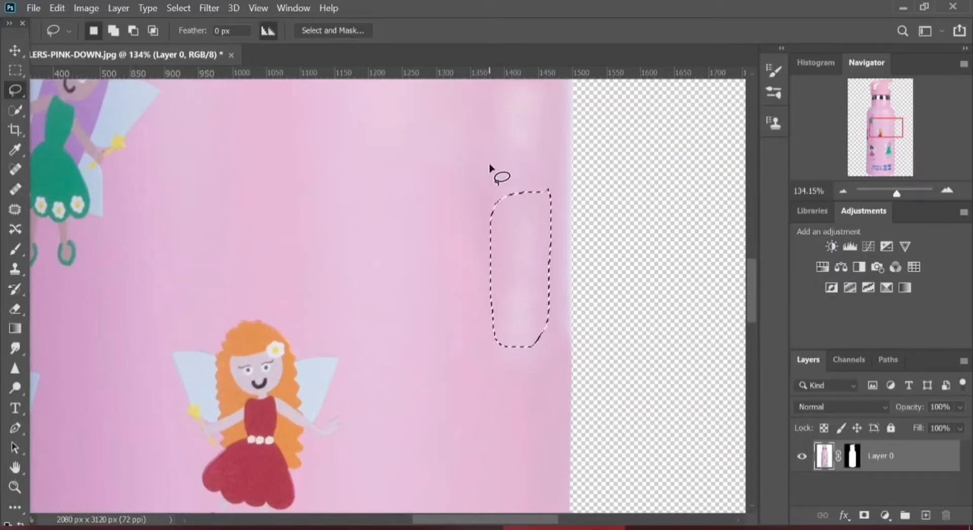
drag(479, 172, 474, 276)
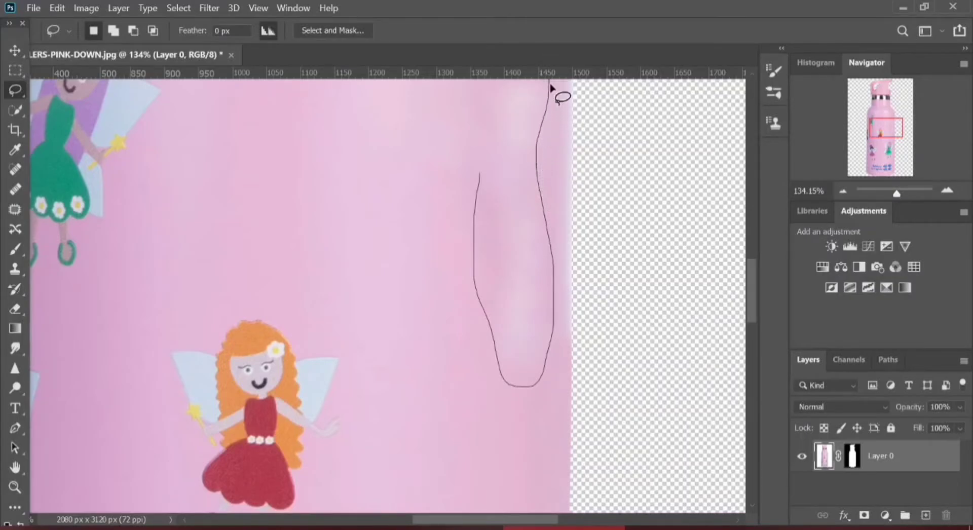
drag(463, 101, 477, 162)
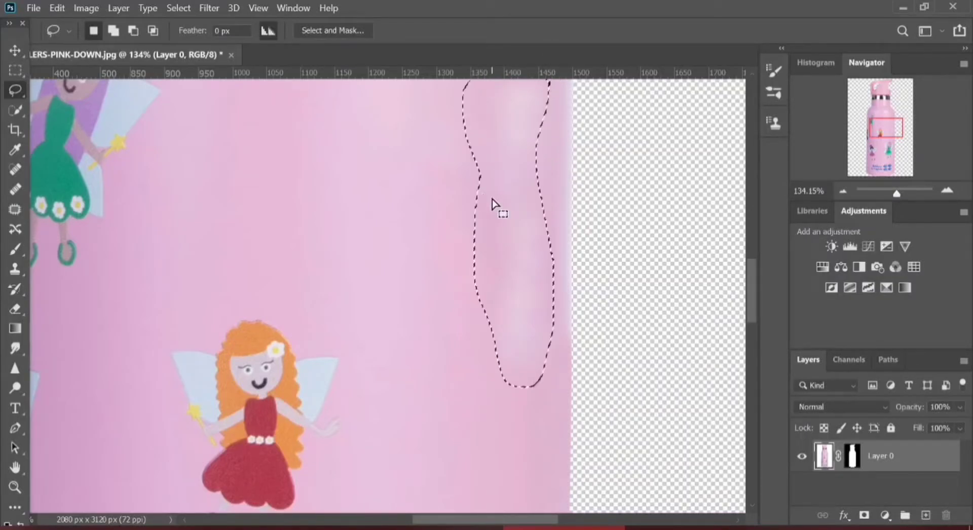
right_click(495, 203)
click(546, 381)
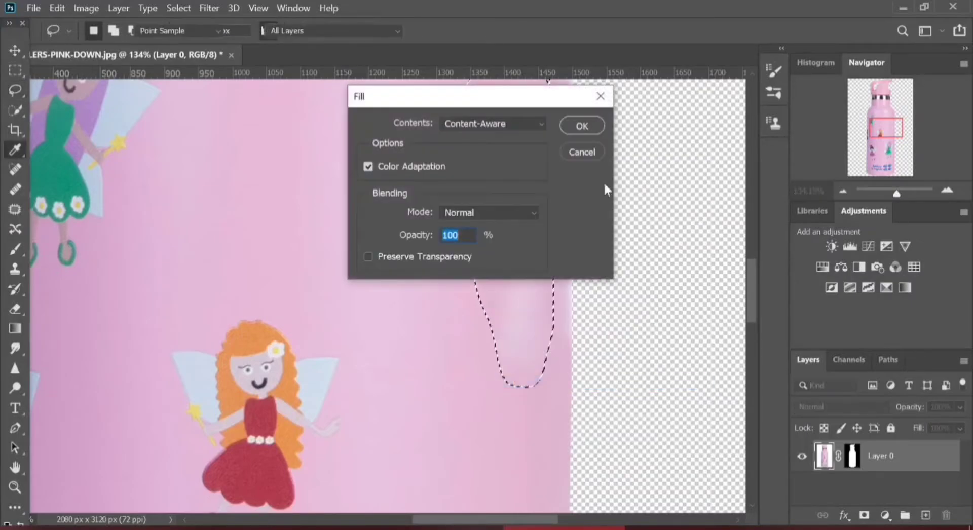
click(583, 123)
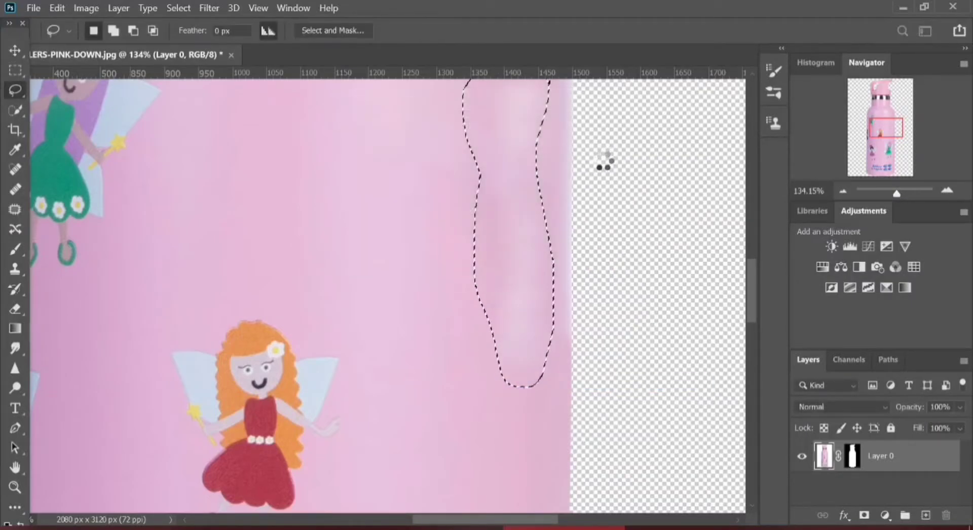
scroll(471, 173, up, 3)
key(ctrl+d)
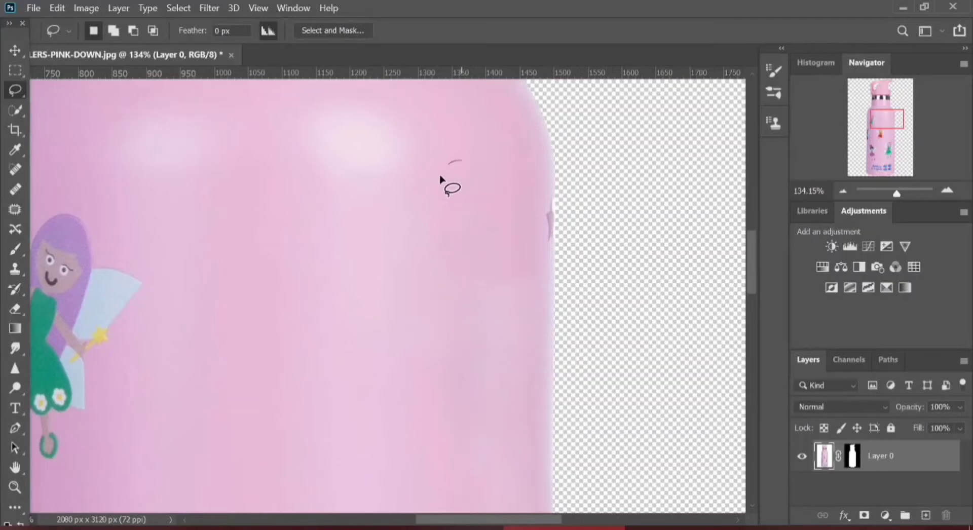
- Remove the small dark pink line below the bottle's right shoulder with a Content-Aware fill
right_click(454, 170)
click(513, 354)
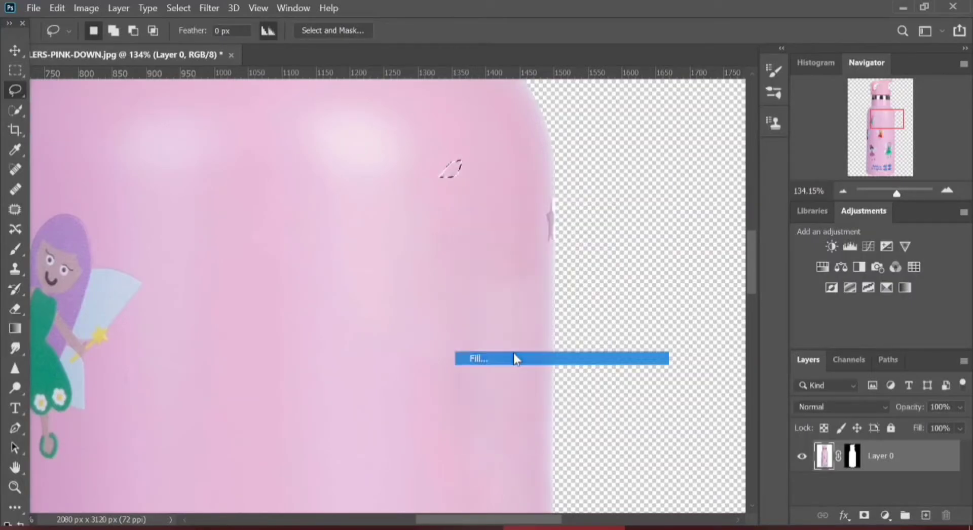
click(569, 126)
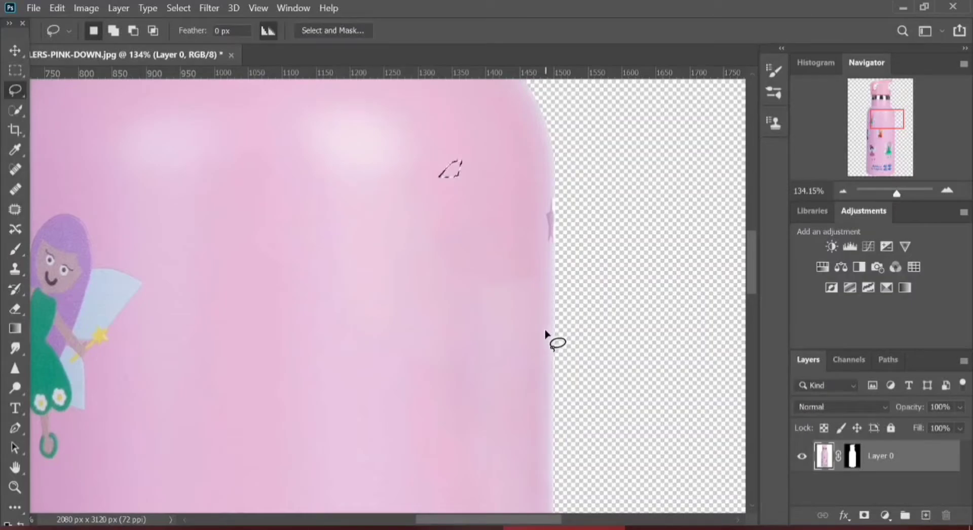
- With the Clone Stamp at 125 px and 56% opacity, paint sampled pink over the uneven filled patch near the right edge
scroll(546, 336, down, 3)
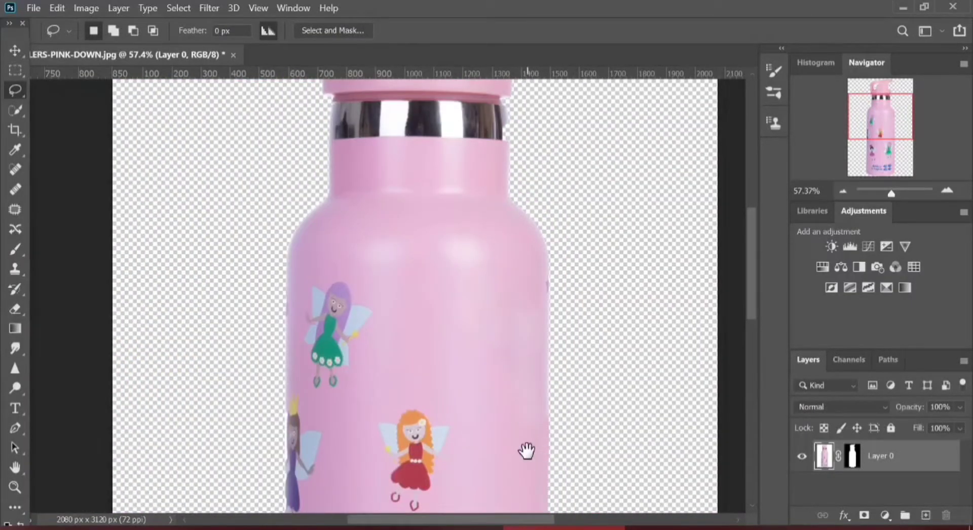
mouse_move(527, 450)
mouse_down()
mouse_move(532, 265)
mouse_move(542, 326)
mouse_up()
scroll(561, 243, up, 2)
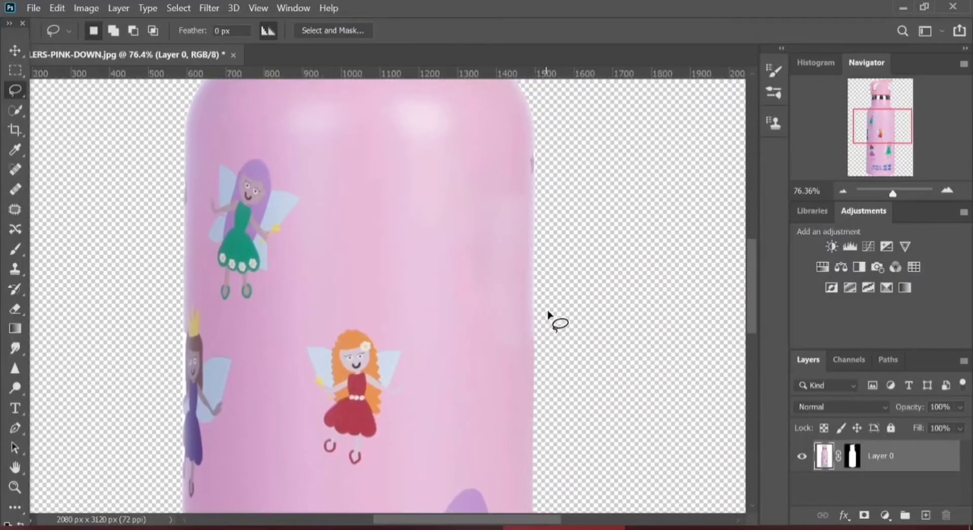
scroll(540, 354, up, 3)
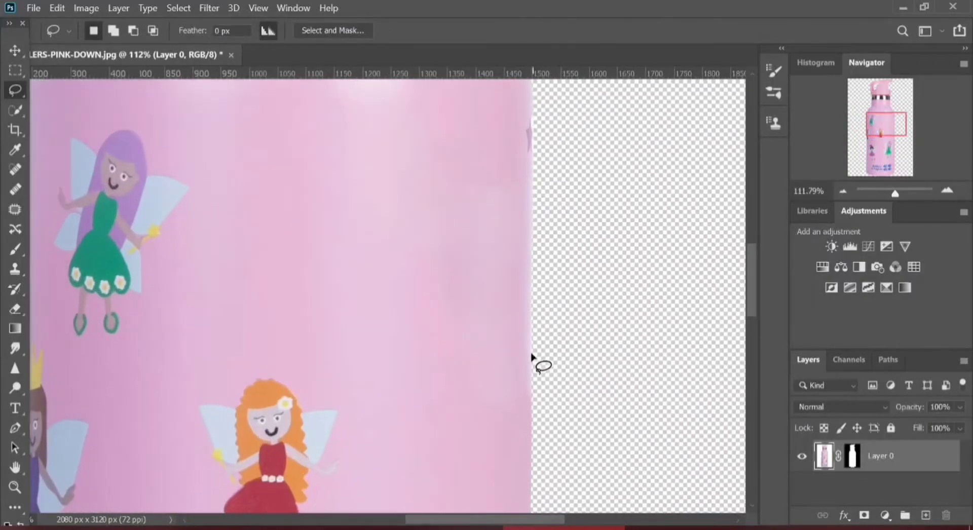
drag(496, 432, 471, 321)
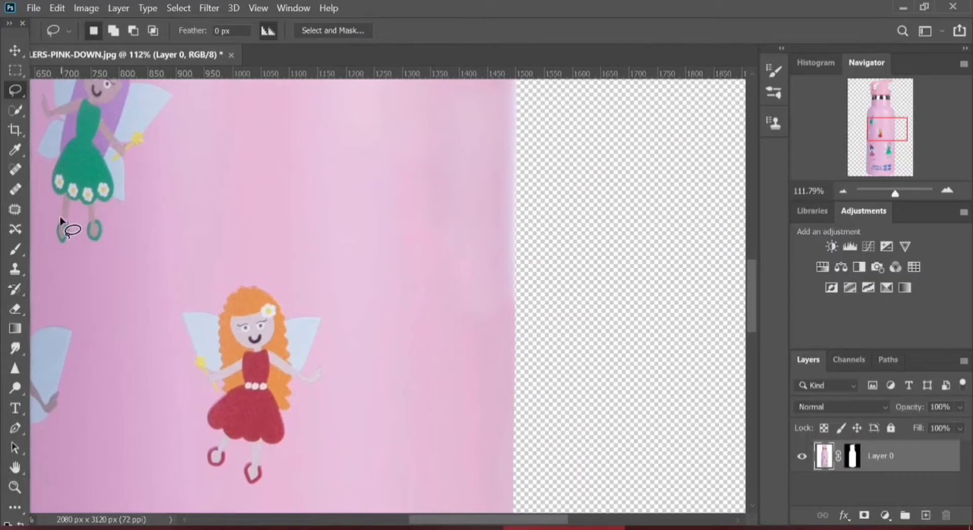
click(12, 270)
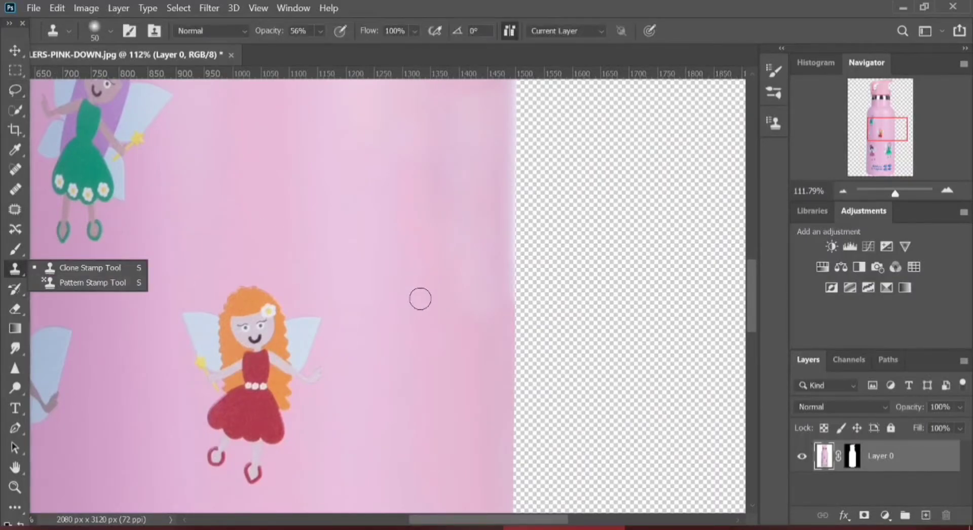
alt+click(427, 312)
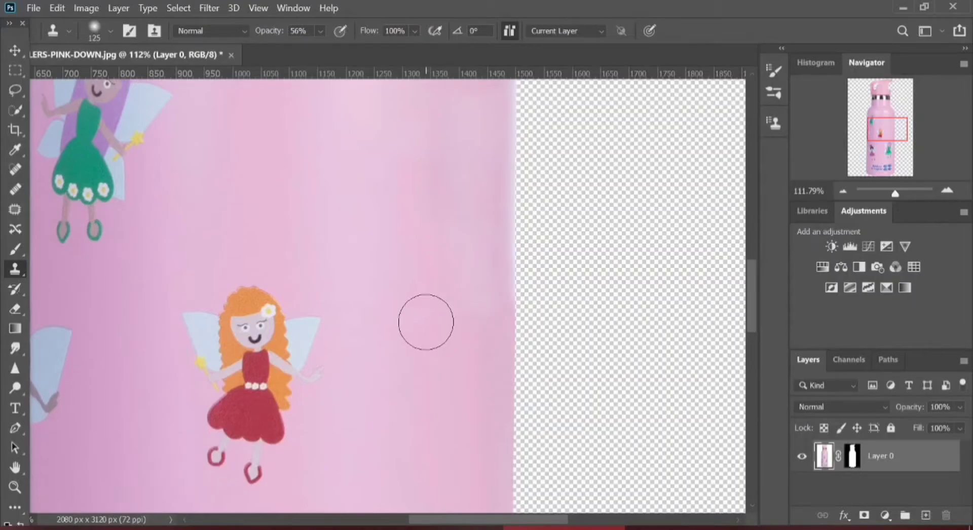
mouse_move(468, 299)
mouse_down()
mouse_move(474, 254)
mouse_move(464, 219)
mouse_move(475, 181)
mouse_up()
drag(450, 247, 478, 369)
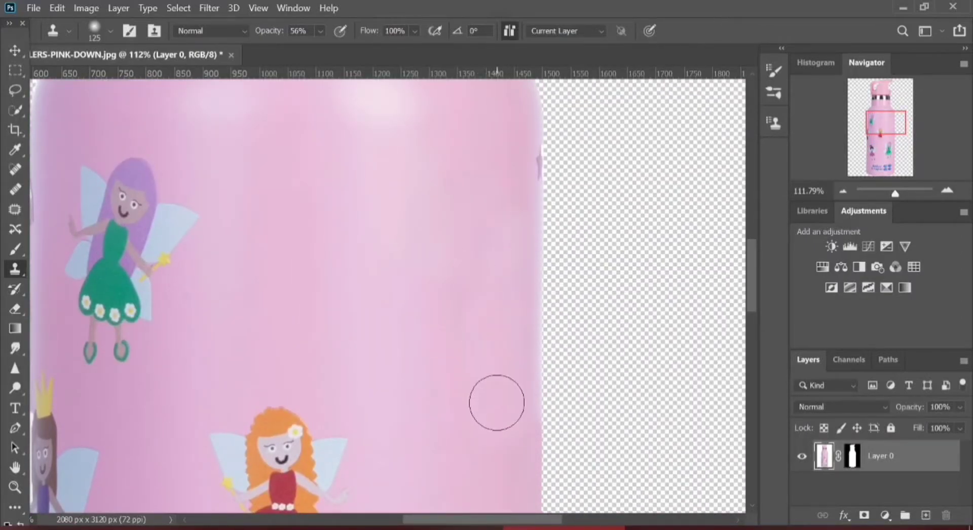
- Clone pink with a 60 px brush over the cut-off purple star on the right edge below the bottle's shoulder
scroll(469, 341, down, 4)
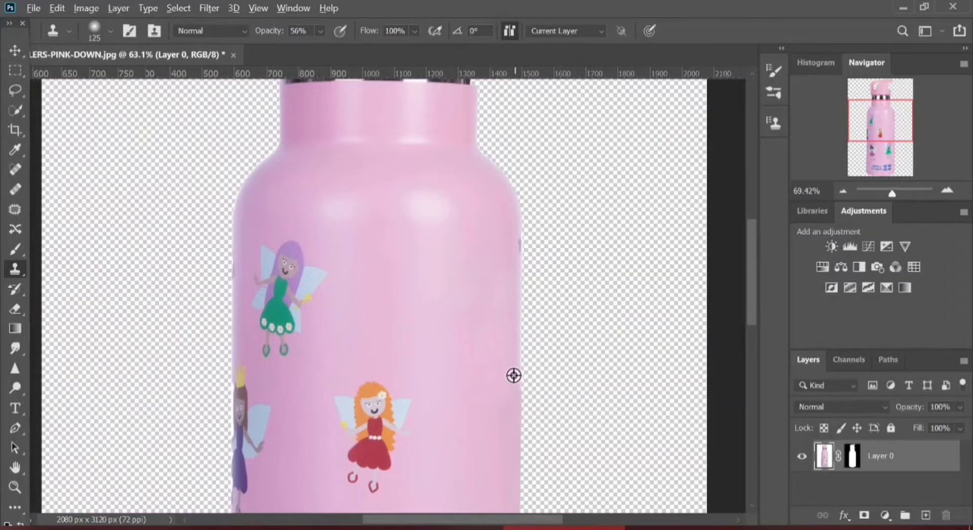
scroll(513, 375, up, 4)
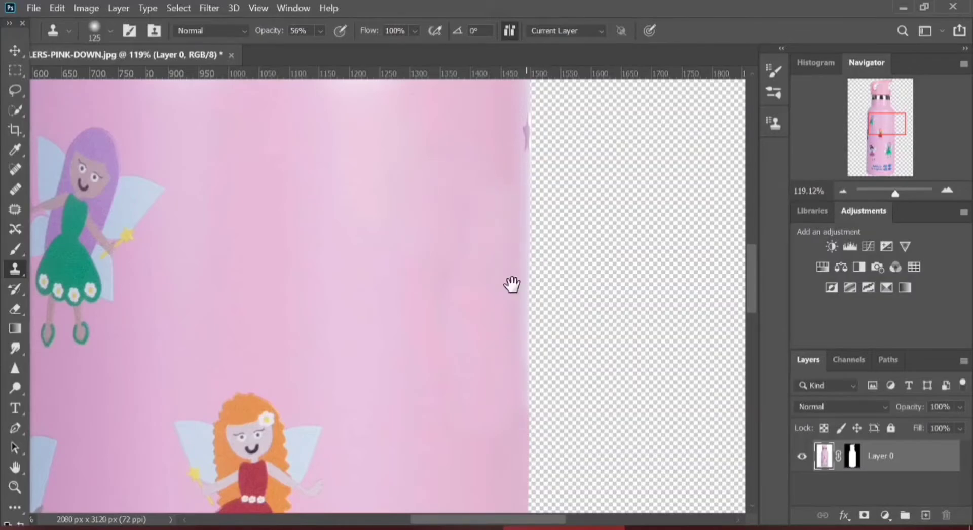
drag(512, 283, 455, 400)
scroll(482, 317, up, 3)
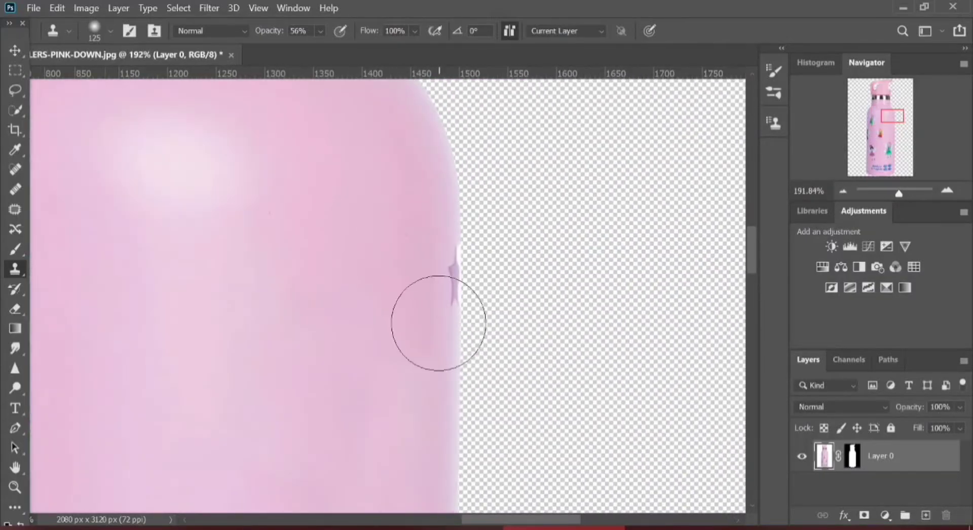
key(bracketleft)
key(bracketleft)
key(bracketleft)
key(bracketleft)
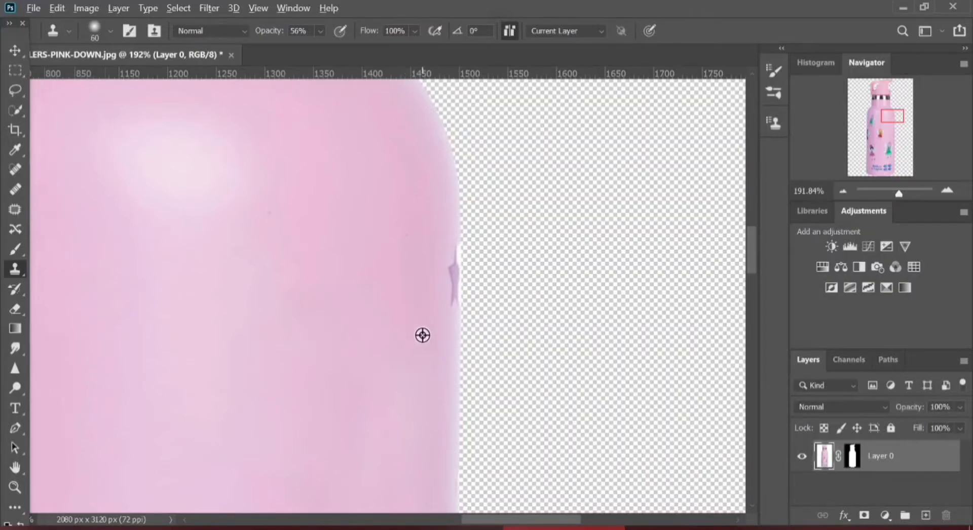
drag(440, 332, 451, 274)
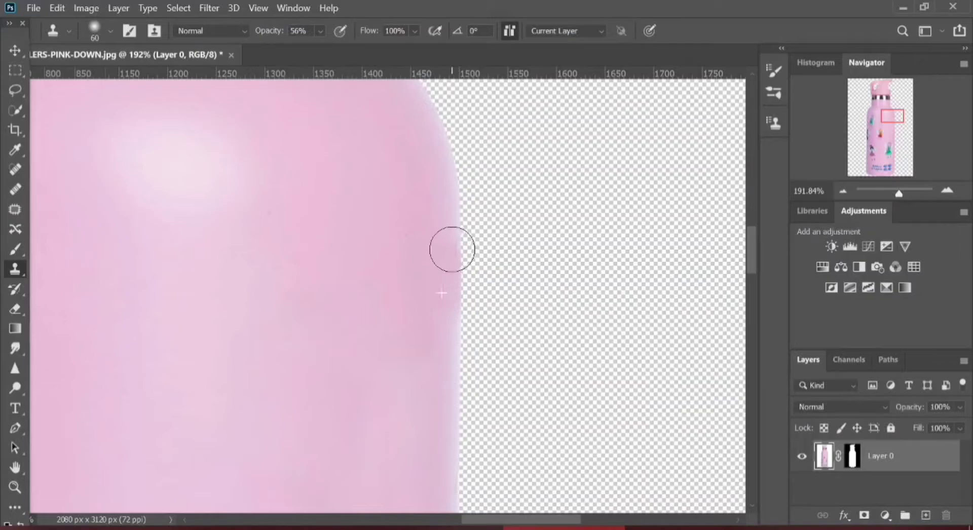
drag(467, 448, 471, 219)
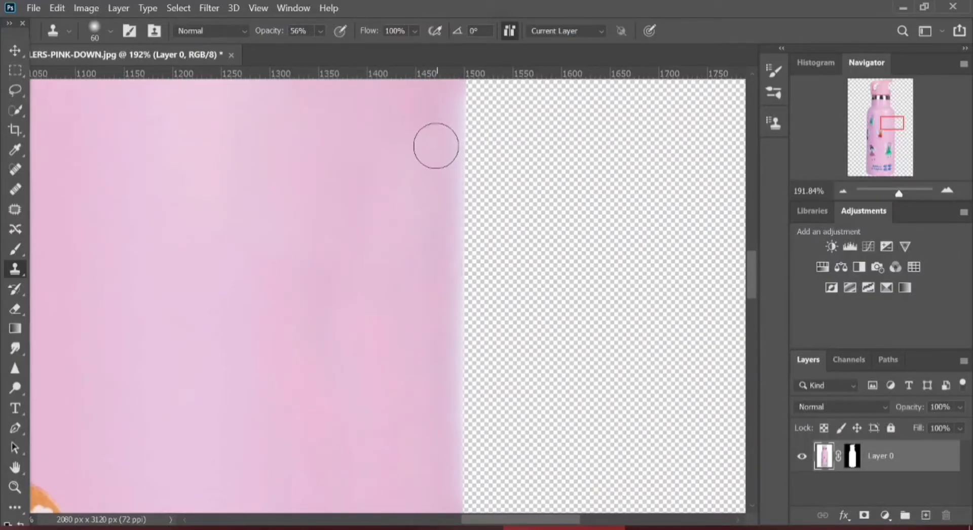
- Clone nearby pink with the 60 px brush over the purple streaks on the bottle's left edge beside the green-dressed fairy
scroll(491, 226, down, 5)
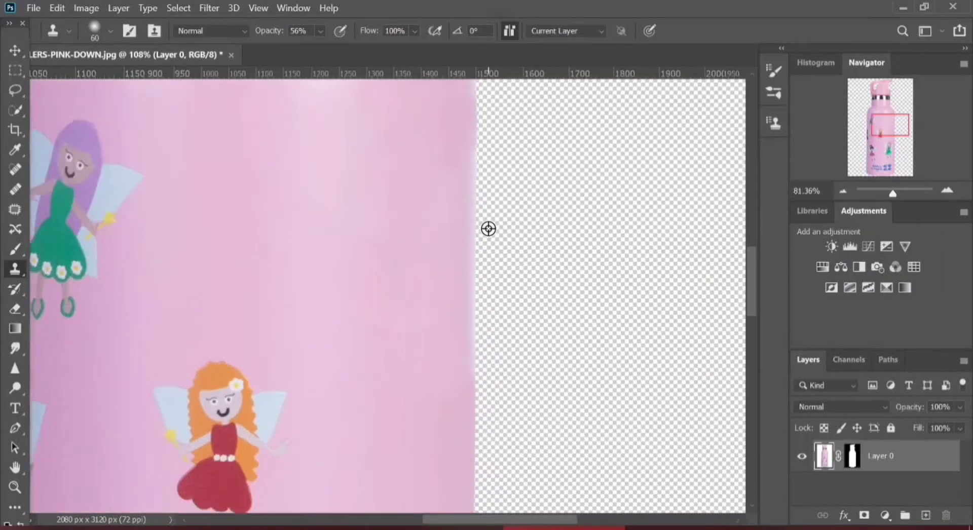
scroll(493, 230, down, 2)
scroll(504, 291, up, 1)
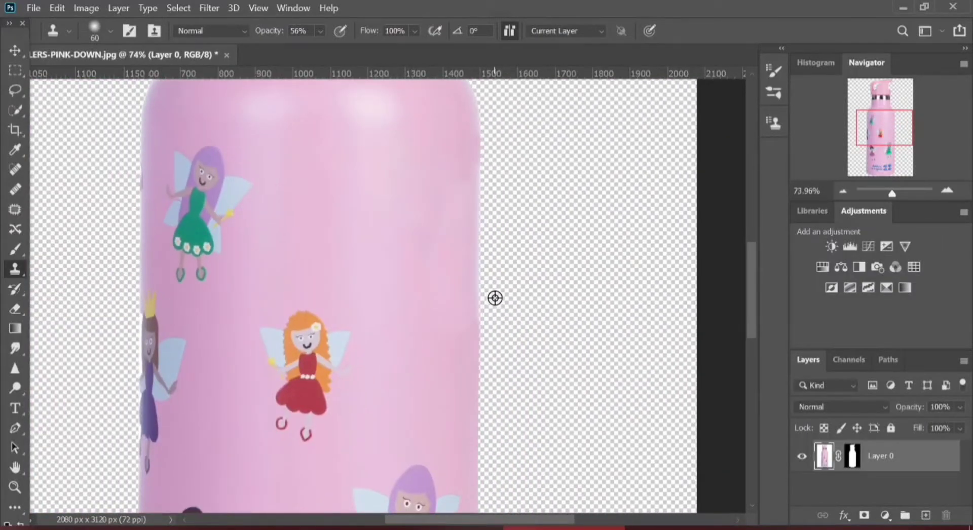
scroll(495, 298, down, 1)
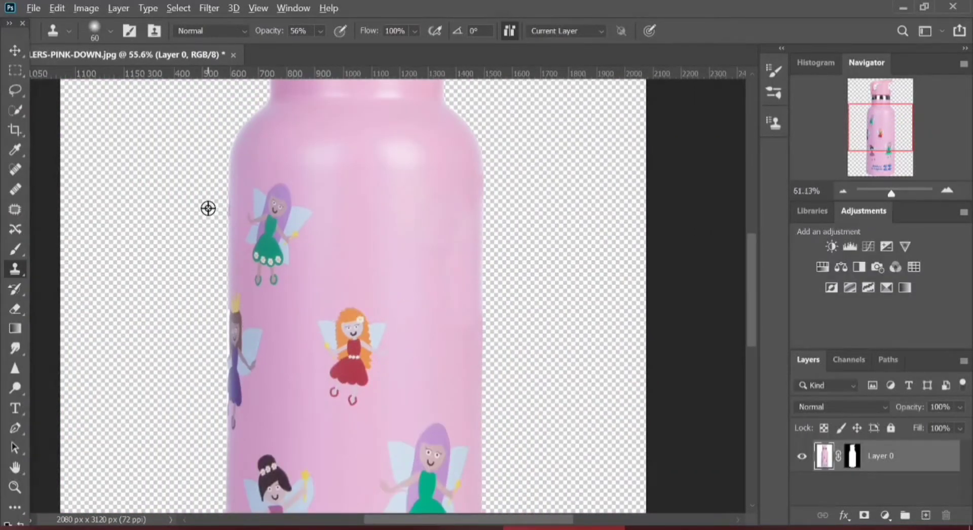
scroll(208, 208, up, 7)
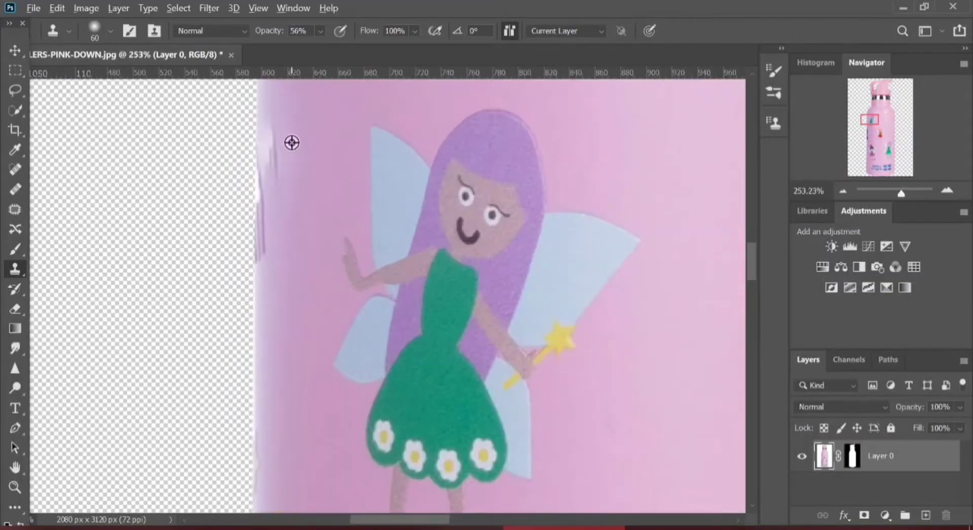
click(291, 143)
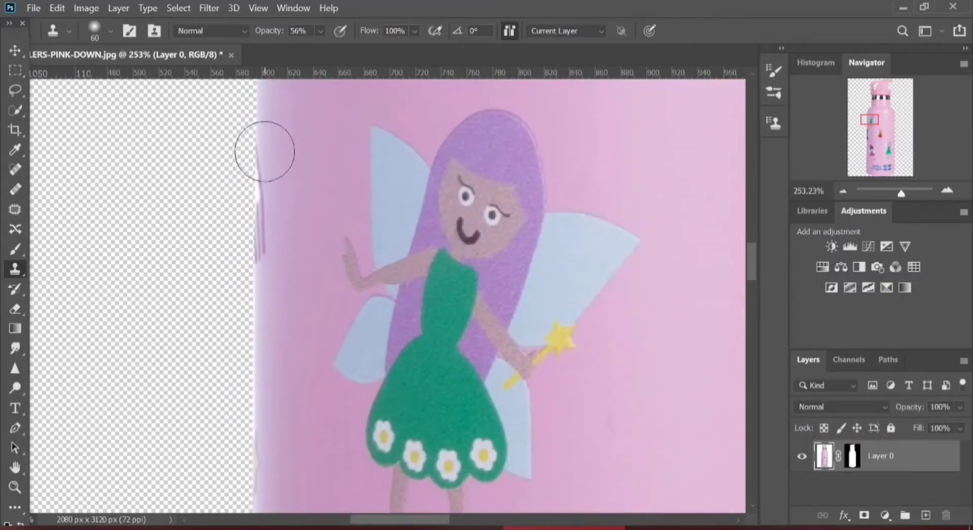
drag(265, 151, 259, 252)
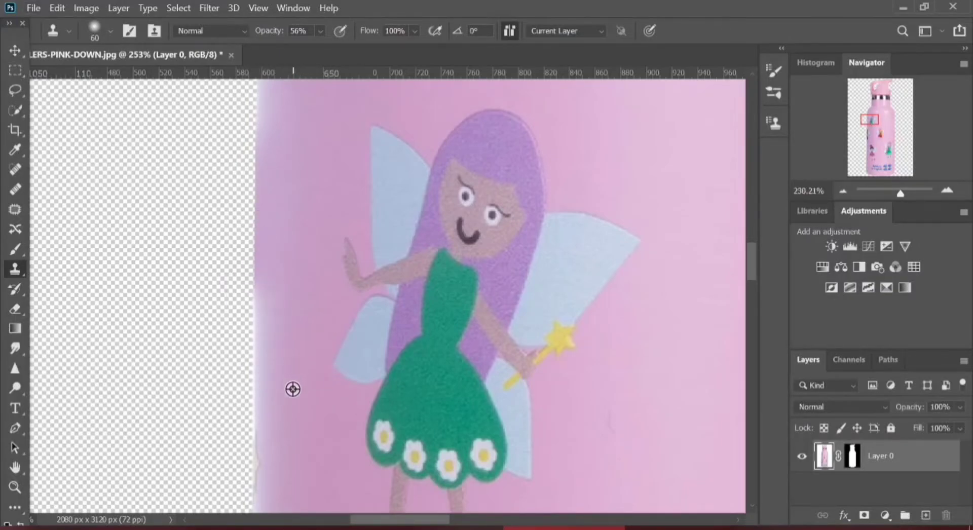
scroll(298, 456, down, 1)
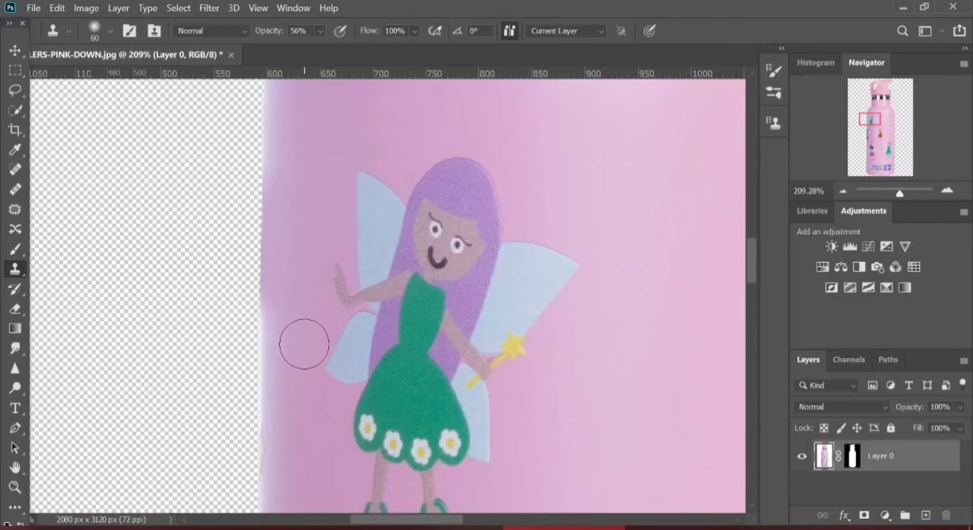
- Try to remove the crowned fairy on the left edge with a lassoed Content-Aware fill
drag(304, 344, 423, 181)
alt+click(383, 165)
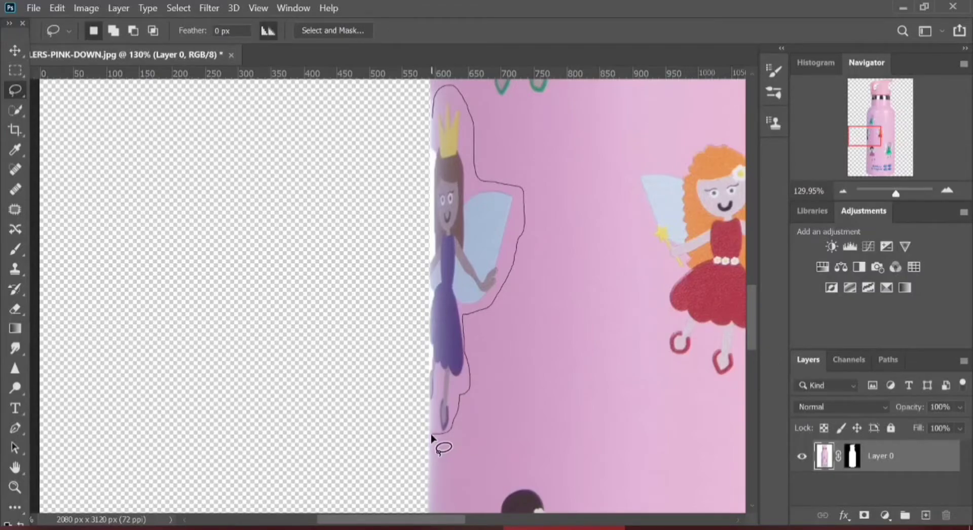
drag(432, 436, 435, 445)
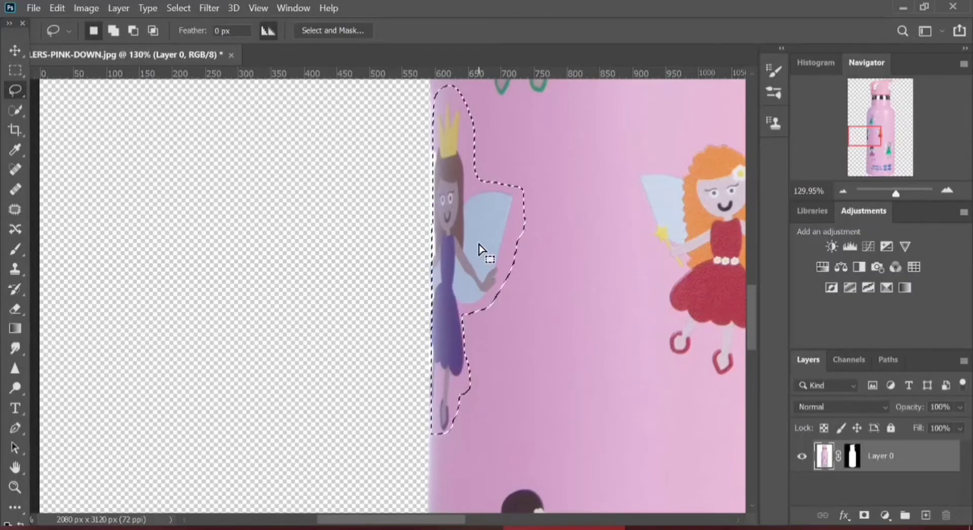
right_click(481, 247)
click(525, 435)
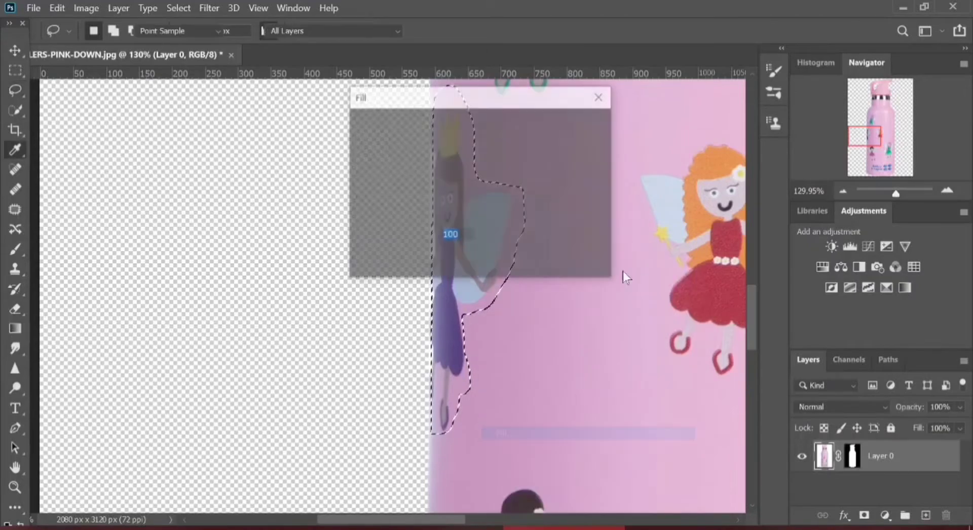
click(584, 123)
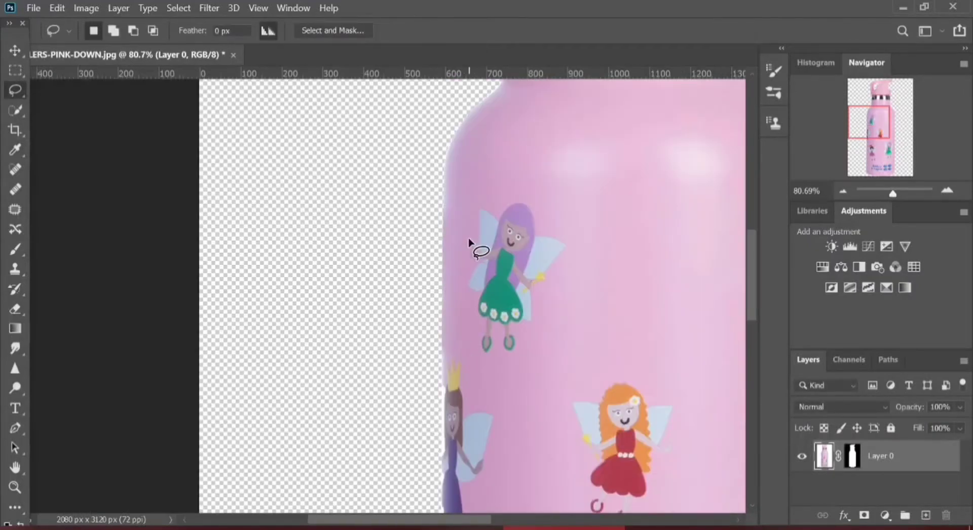
drag(462, 317, 469, 238)
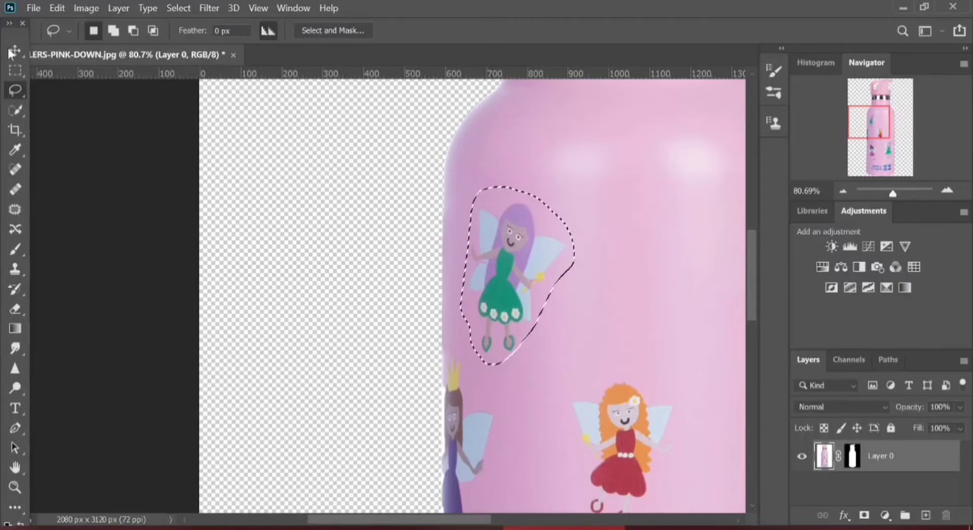
click(11, 52)
key(ctrl+d)
- Remove the upper purple-haired fairy with a Content-Aware fill of a rectangular marquee selection, and clear the selection
click(15, 70)
scroll(518, 291, up, 2)
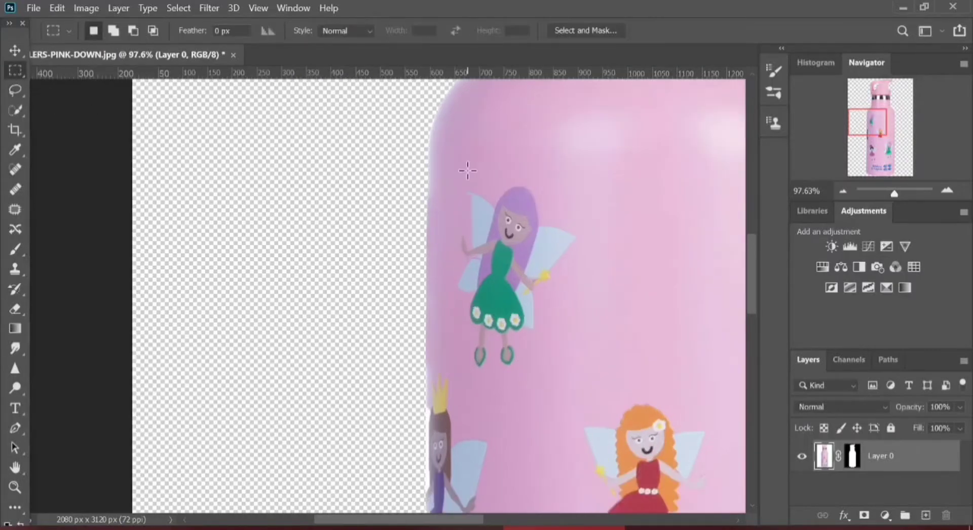
drag(464, 180, 574, 375)
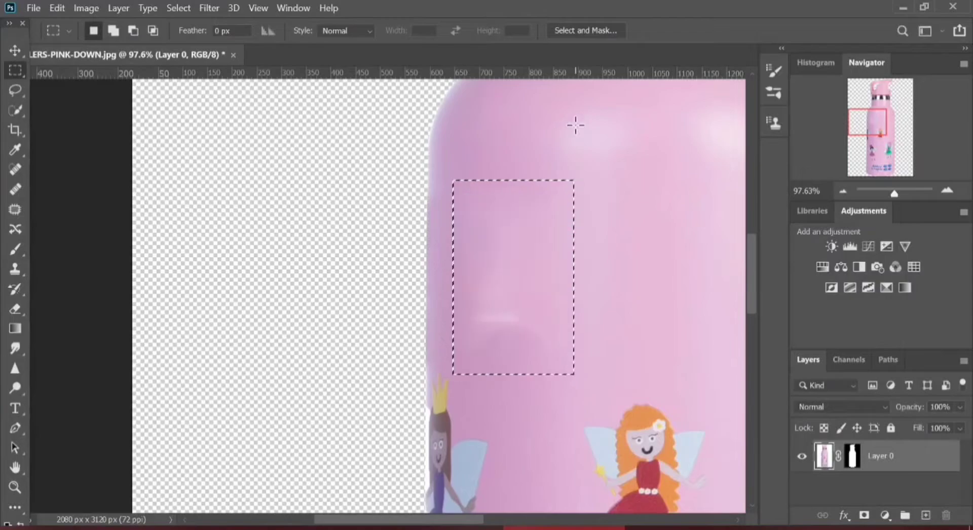
key(ctrl+d)
- Even out the blotchy patch where the upper purple-haired fairy was with Content-Aware fills of smaller rectangular selections
drag(646, 299, 604, 290)
drag(517, 215, 562, 250)
key(shift+F5)
scroll(530, 312, down, 2)
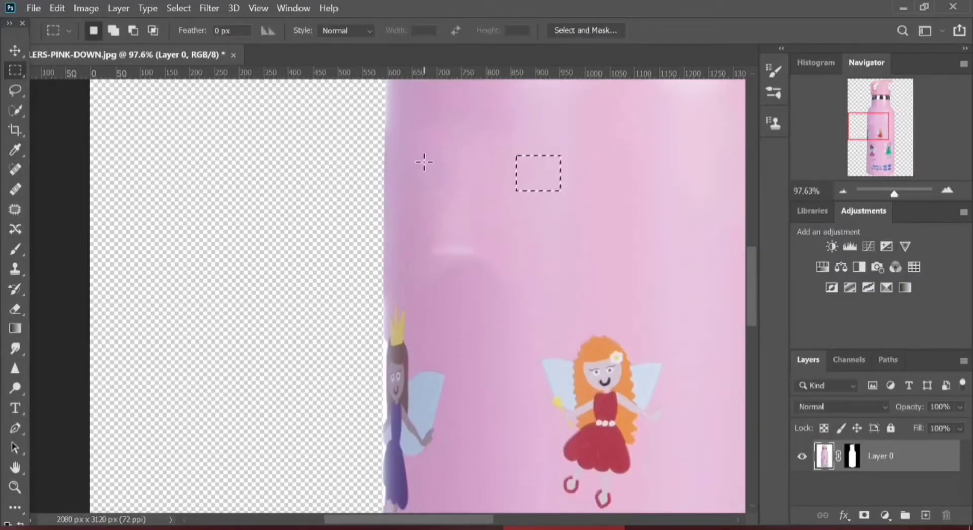
drag(423, 160, 493, 291)
right_click(474, 245)
click(531, 434)
click(586, 120)
- Remove the orange-haired fairy in the red dress with a Content-Aware fill of a rectangular selection
mouse_move(414, 237)
mouse_down()
mouse_move(351, 122)
mouse_move(482, 178)
mouse_move(608, 403)
mouse_up()
right_click(444, 165)
click(528, 357)
click(583, 120)
right_click(573, 361)
click(602, 269)
click(585, 120)
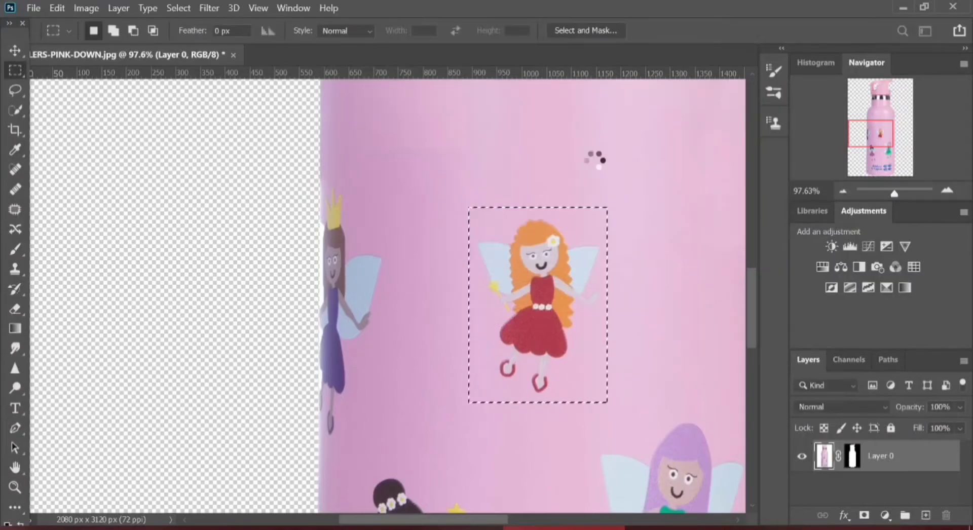
- Select the crowned fairy on the left edge with a rectangular marquee and replace it using a Content-Aware fill
drag(373, 295, 506, 251)
scroll(506, 252, up, 2)
drag(449, 106, 533, 428)
right_click(491, 332)
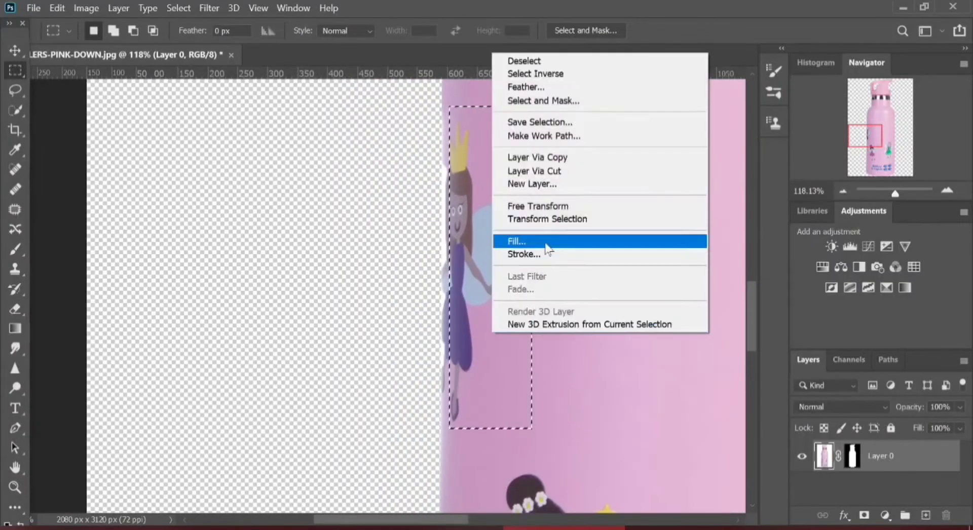
click(548, 245)
click(586, 118)
- Run another Content-Aware fill on a wider rectangle over the blotchy area where the crowned fairy was
mouse_move(453, 106)
mouse_down()
mouse_move(540, 287)
mouse_move(561, 404)
mouse_up()
right_click(522, 299)
click(560, 205)
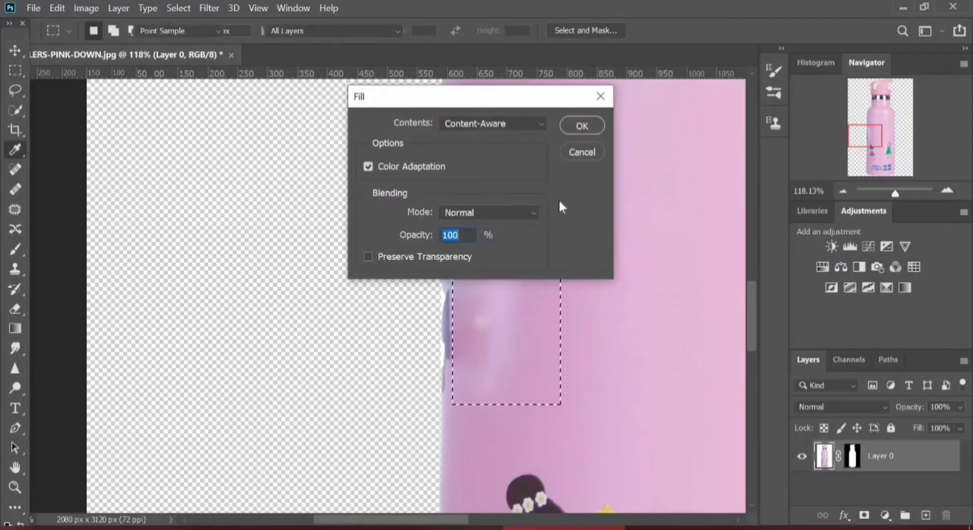
click(582, 125)
click(575, 142)
- With the Clone Stamp at 150 px and then 250 px, paint sampled pink over the crowned fairy's leftover slivers and blotches along the left edge
scroll(575, 142, down, 2)
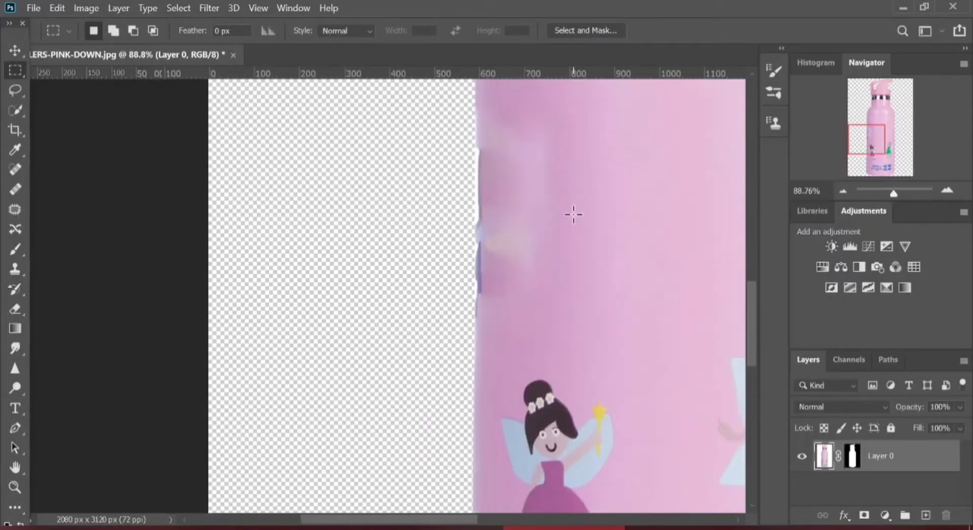
key(s)
key(bracketright)
key(bracketright)
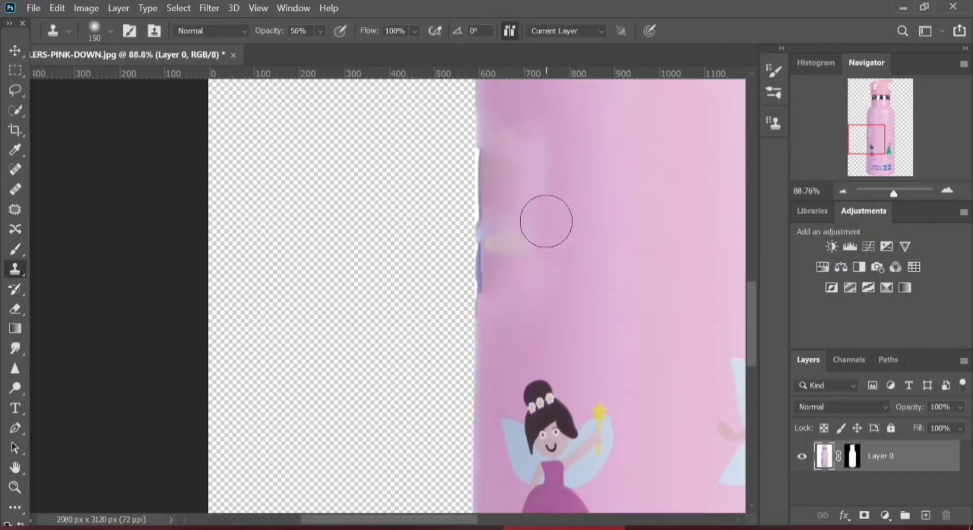
scroll(619, 196, down, 4)
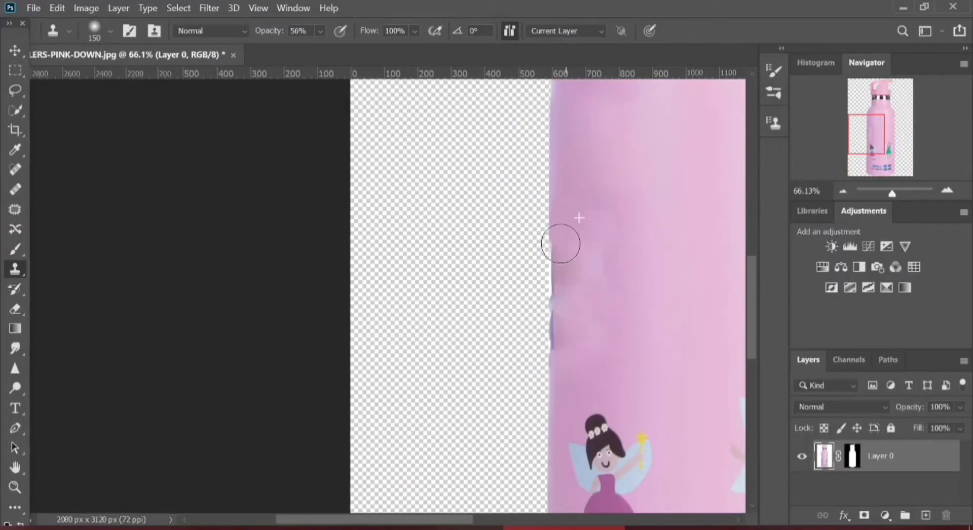
drag(555, 276, 551, 339)
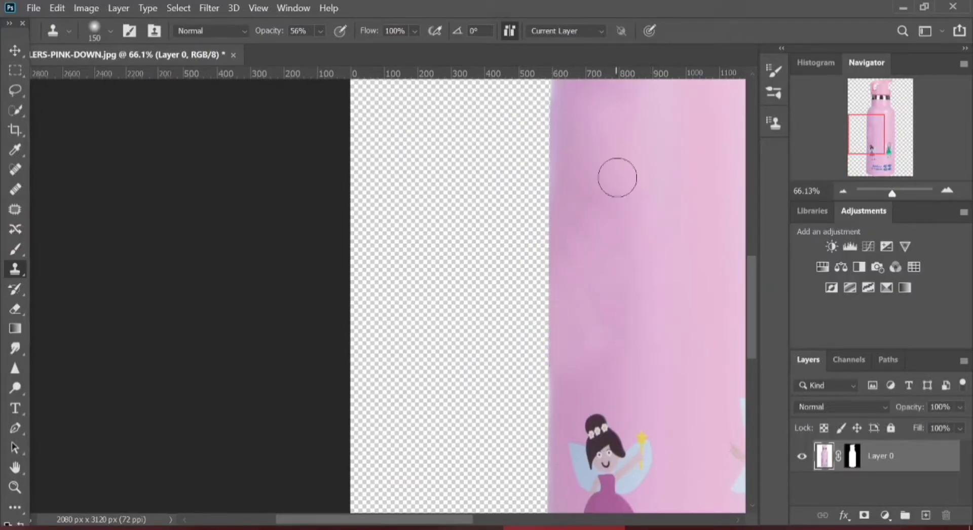
scroll(642, 335, down, 1)
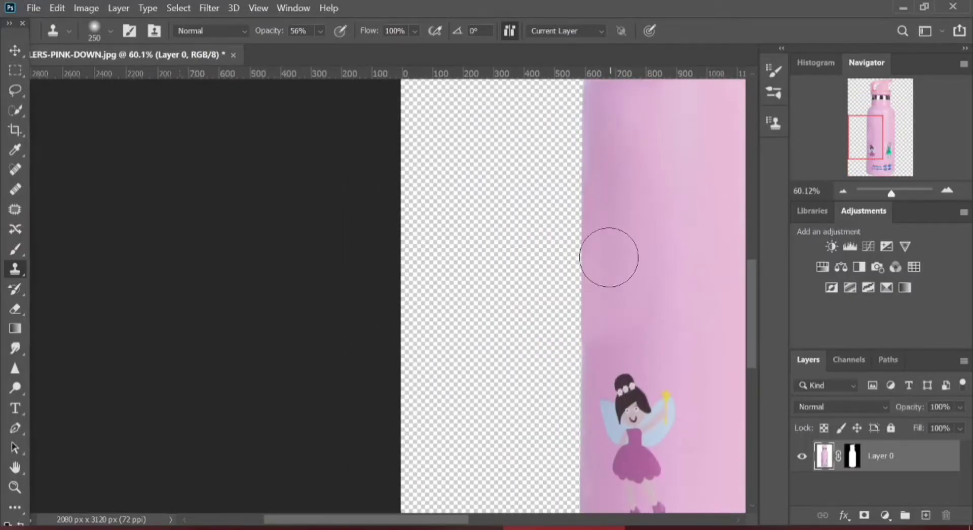
scroll(361, 348, down, 5)
scroll(462, 240, up, 4)
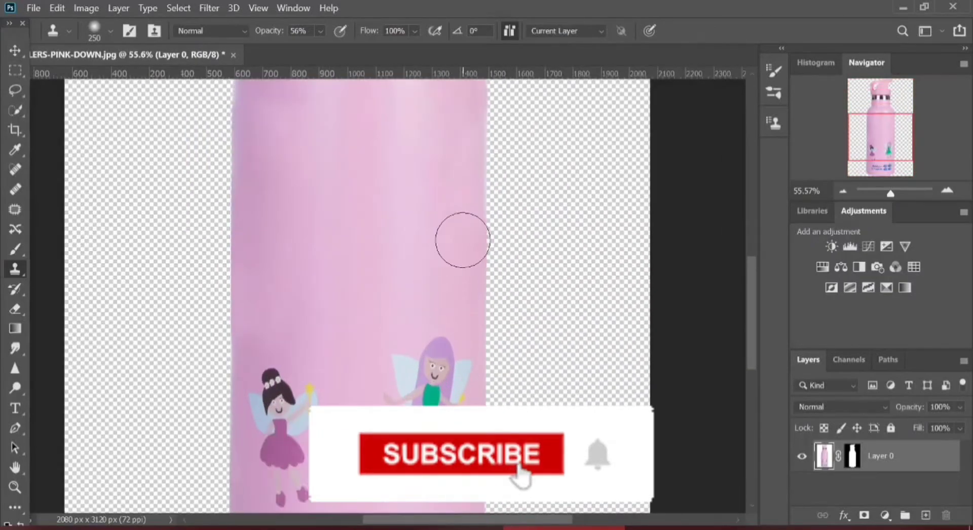
- Remove the dark-haired fairy in the purple dress with a Content-Aware fill of a rectangular selection, and clear the selection
scroll(456, 135, down, 3)
scroll(287, 301, up, 6)
key(m)
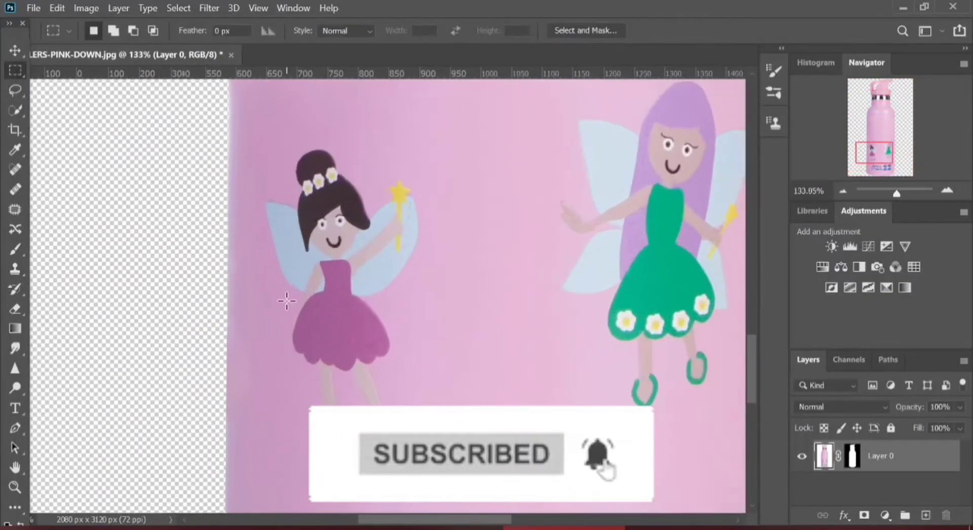
scroll(287, 301, up, 1)
drag(313, 105, 516, 480)
key(shift+BackSpace)
click(583, 126)
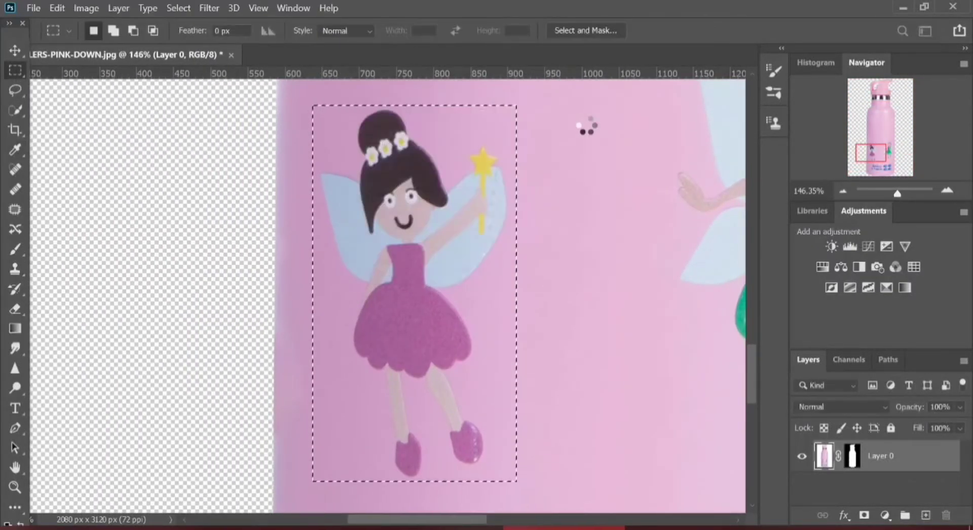
key(ctrl+d)
- Remove the lower purple-haired fairy in the green dress near the right edge with a Content-Aware fill of a rectangular selection
scroll(510, 235, down, 5)
scroll(320, 150, up, 4)
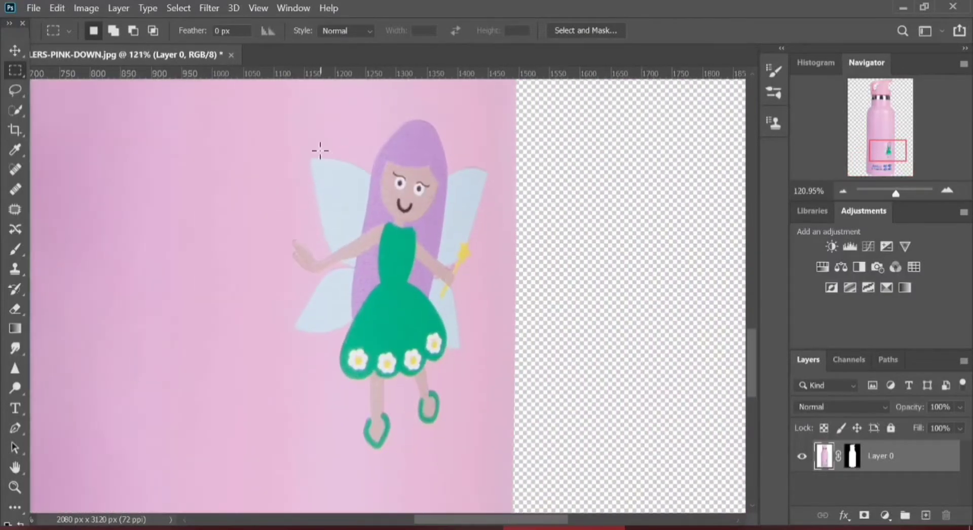
drag(278, 108, 464, 363)
drag(465, 363, 492, 446)
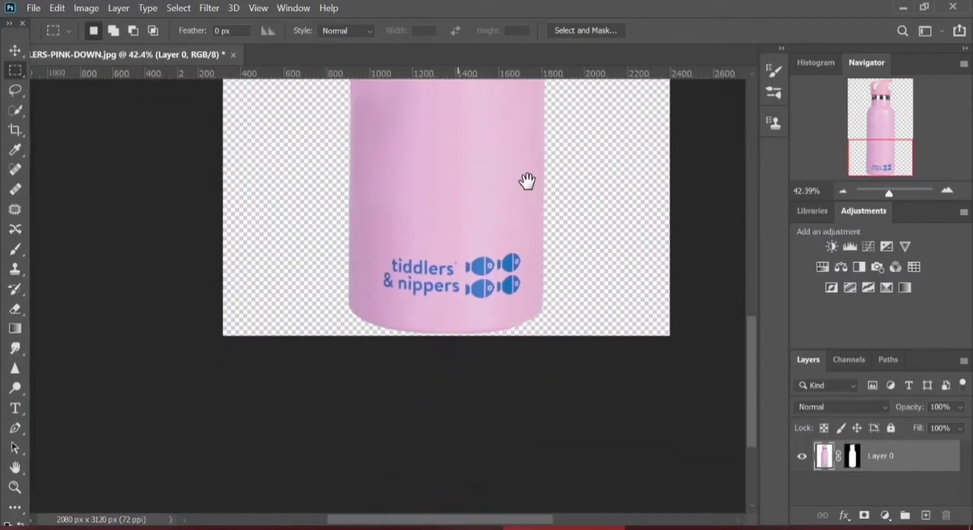
- Examine the blue tiddlers & nippers logo and the surrounding surface near the bottle's base
drag(528, 183, 527, 178)
scroll(508, 253, up, 4)
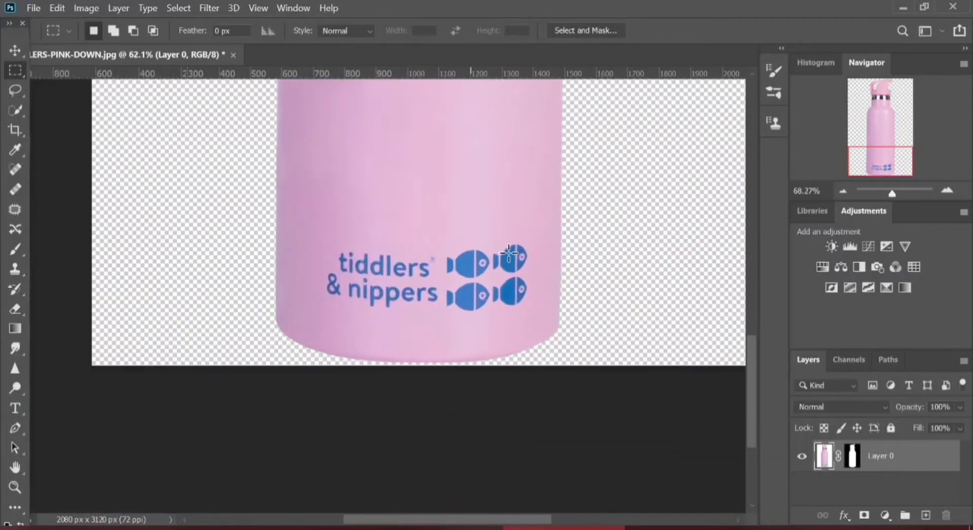
scroll(509, 253, up, 3)
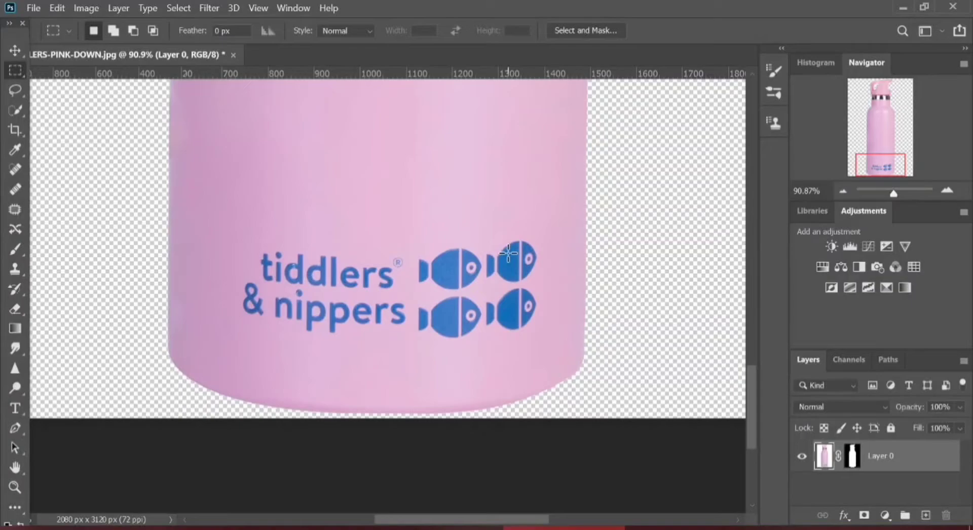
scroll(511, 283, up, 3)
drag(504, 348, 613, 437)
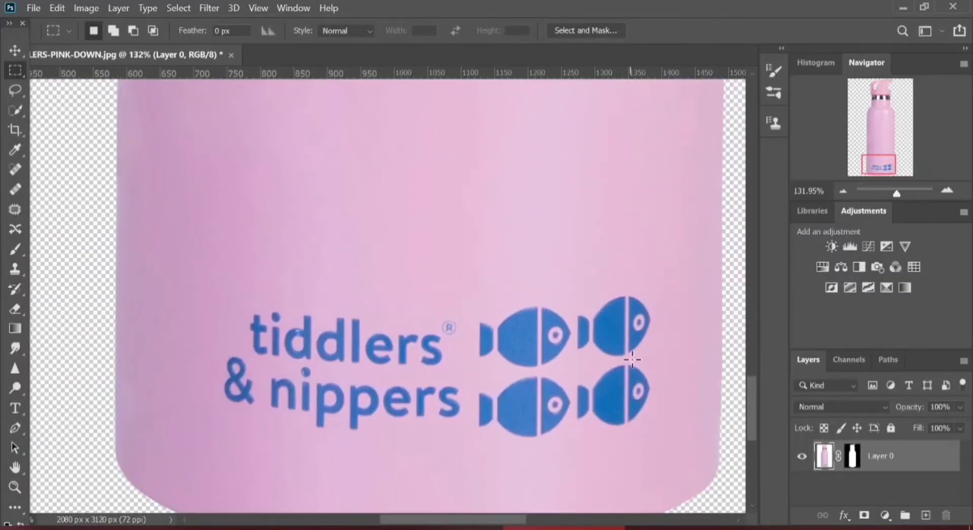
scroll(632, 359, down, 5)
drag(632, 354, 566, 473)
mouse_move(573, 250)
mouse_down()
mouse_move(599, 380)
mouse_move(510, 154)
mouse_up()
- With the Clone Stamp at 250 px, paint sampled pink over the dark patch along the lower left side, and check the whole bottle
scroll(510, 154, up, 3)
scroll(511, 154, down, 3)
key(s)
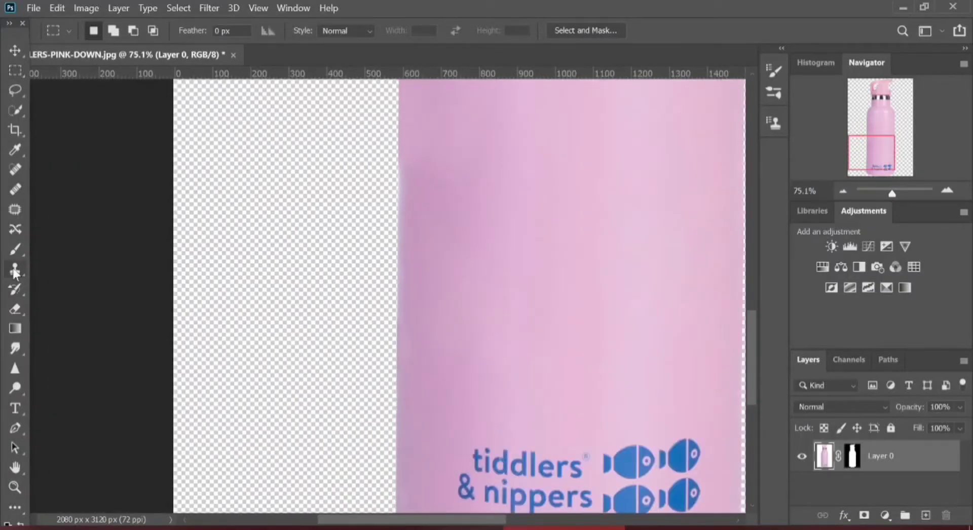
scroll(582, 182, down, 5)
scroll(585, 183, up, 2)
alt+click(504, 159)
drag(475, 227, 461, 189)
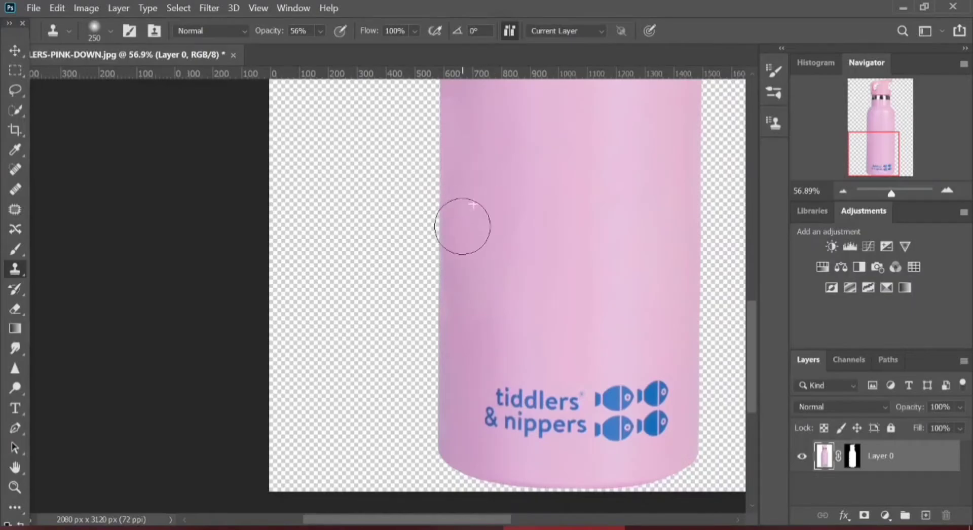
alt+click(509, 164)
drag(471, 251, 460, 324)
scroll(639, 268, down, 6)
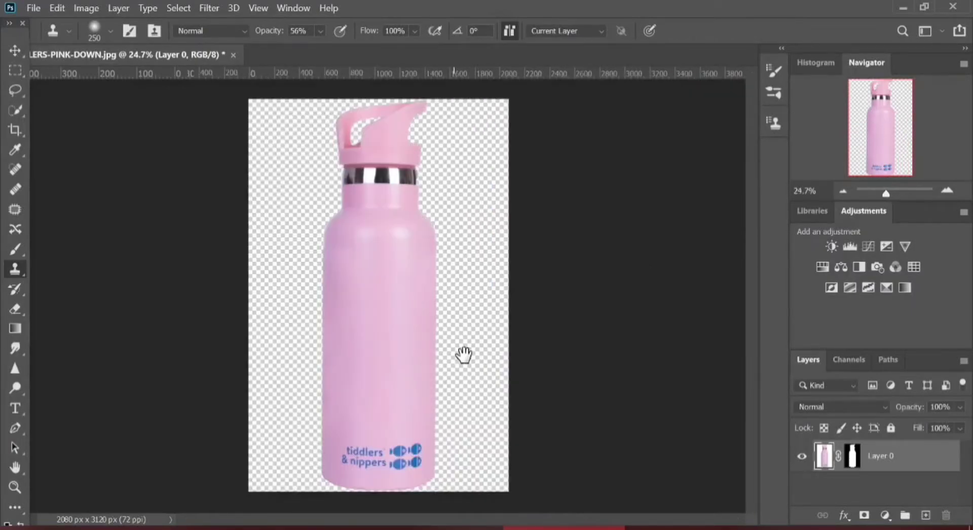
scroll(393, 378, up, 2)
scroll(396, 380, down, 3)
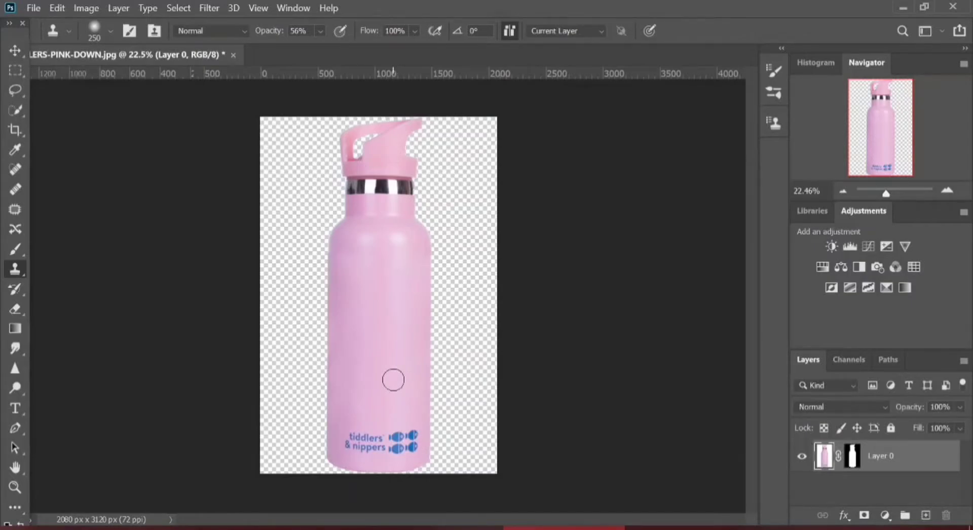
- Check the bottle and undo the last Clone Stamp stroke at the right end of the steel ring
scroll(385, 358, up, 3)
scroll(422, 377, down, 3)
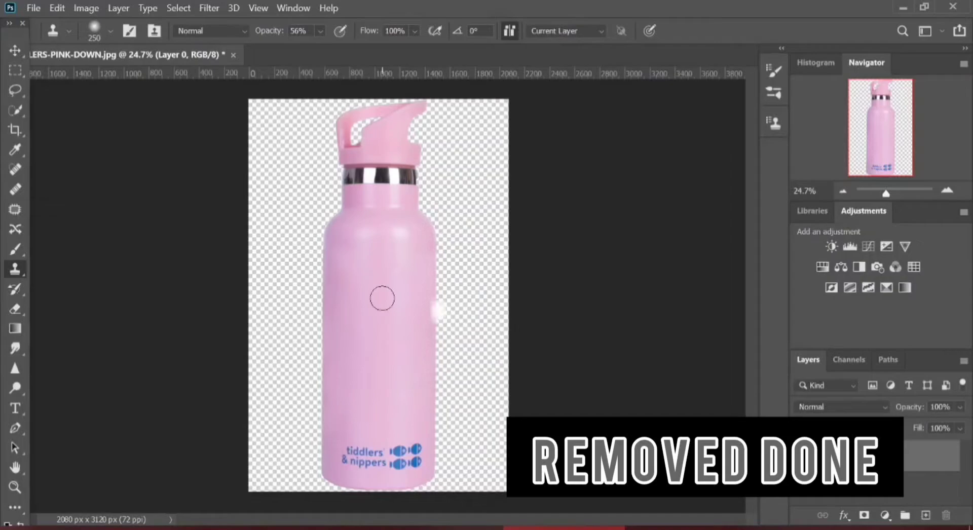
scroll(380, 189, up, 5)
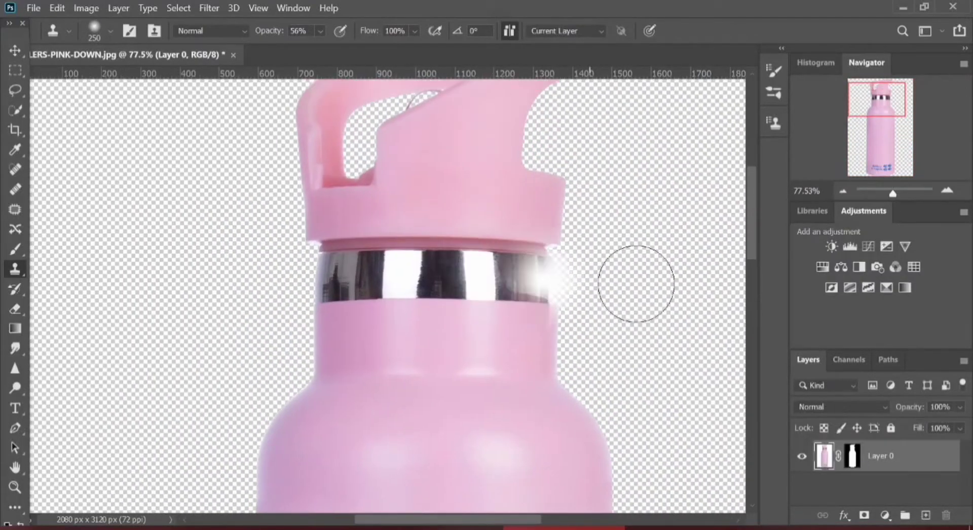
key(ctrl+z)
- Add a yellow Solid Color fill layer clipped to the bottle and set its blend mode to Multiply
click(15, 50)
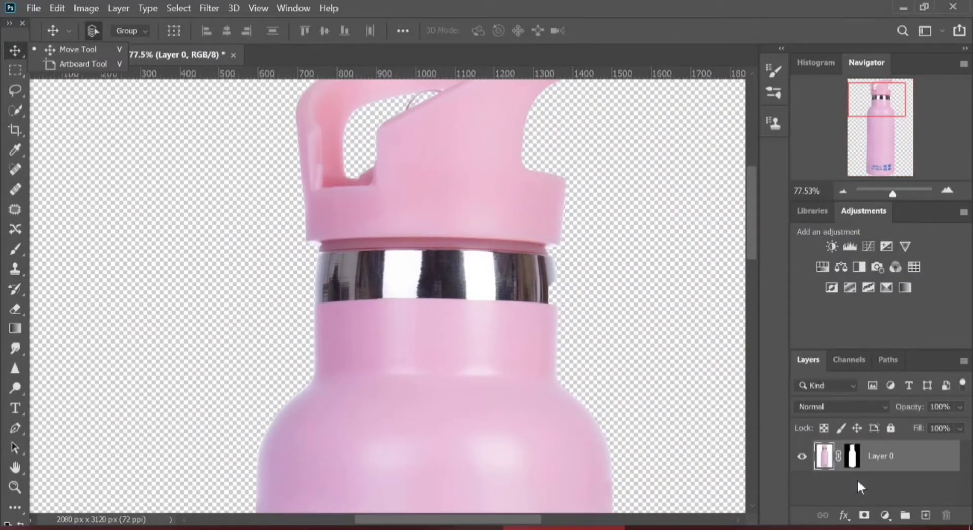
click(885, 515)
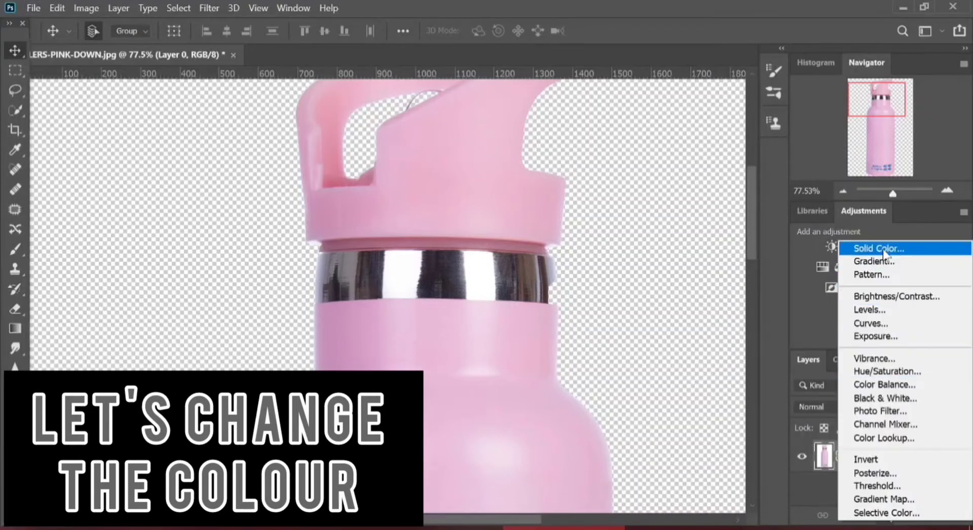
click(868, 245)
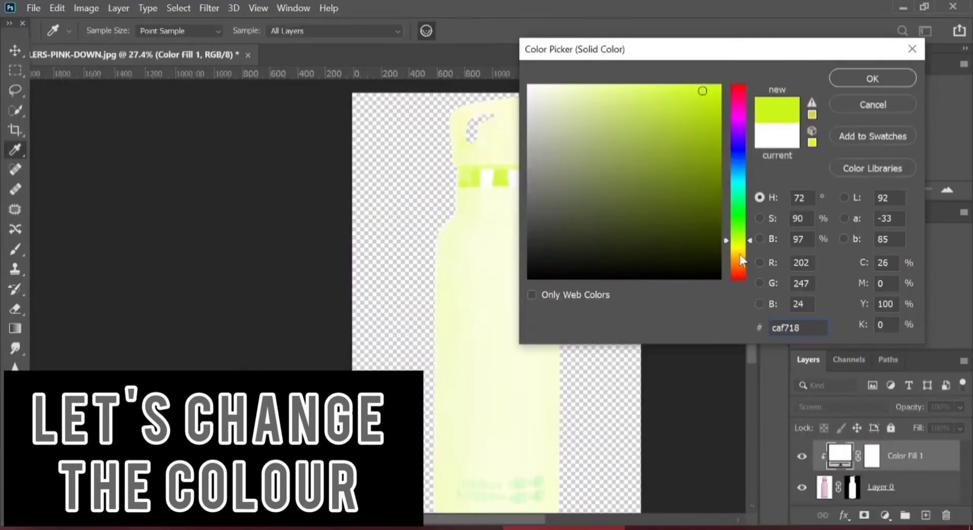
drag(740, 255, 737, 249)
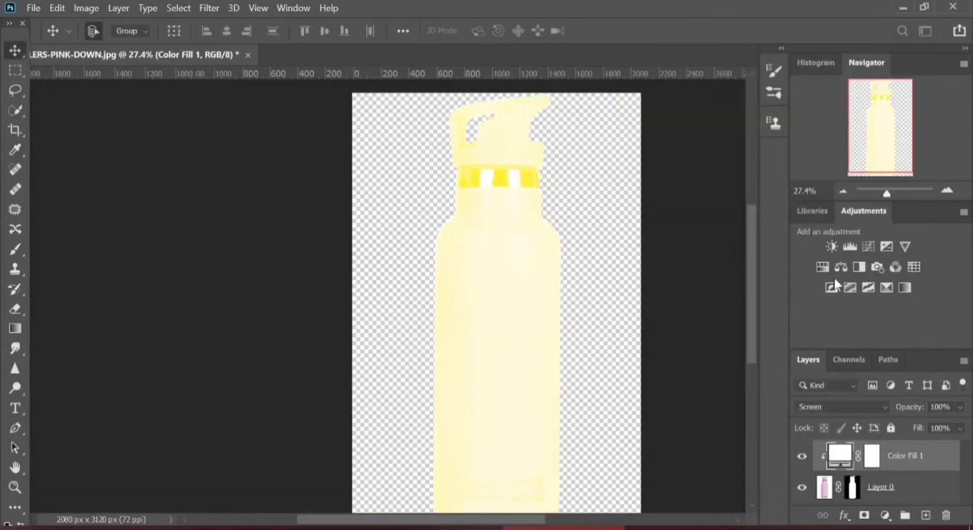
click(841, 407)
click(837, 195)
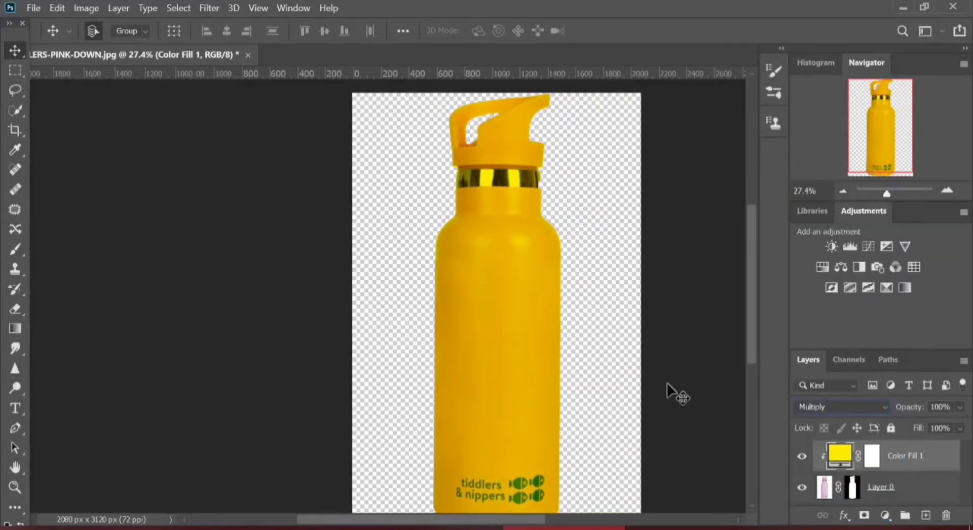
- Try green 04ff4b as the solid fill's colour, and settle on a bright yellow for the bottle
double_click(839, 456)
drag(708, 125, 738, 205)
click(731, 105)
drag(717, 148, 719, 86)
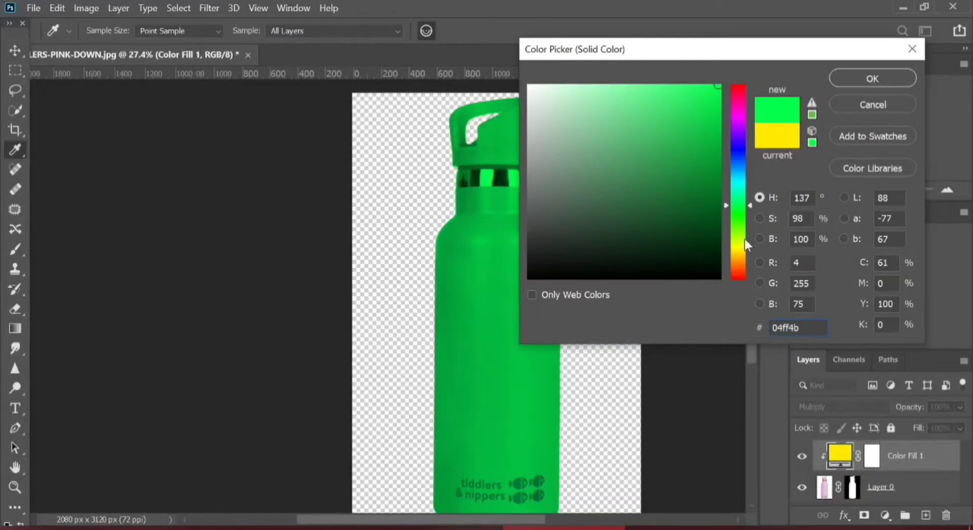
drag(744, 239, 740, 248)
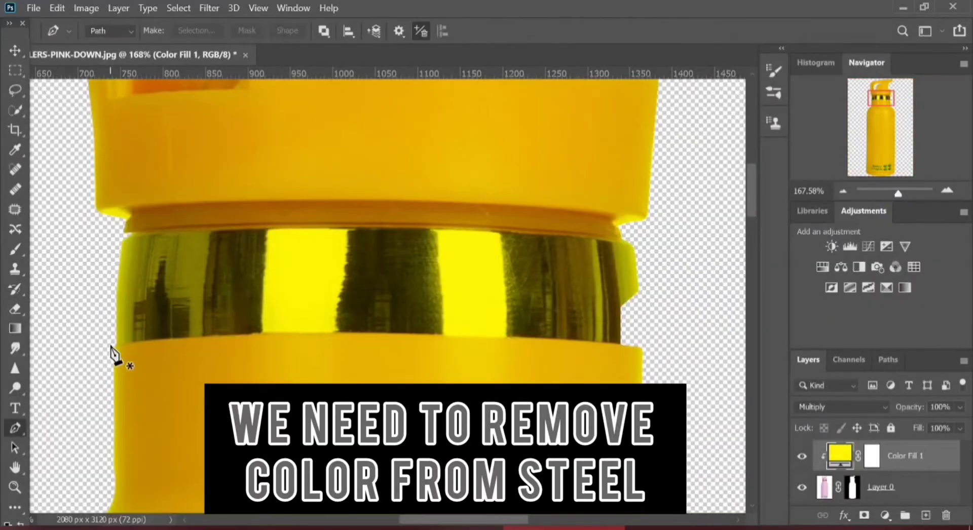
- Start a Pen tool path around the steel ring, tracing its left edge up to the upper-left corner
scroll(119, 294, up, 14)
drag(122, 421, 185, 332)
click(181, 329)
click(181, 117)
drag(223, 122, 193, 348)
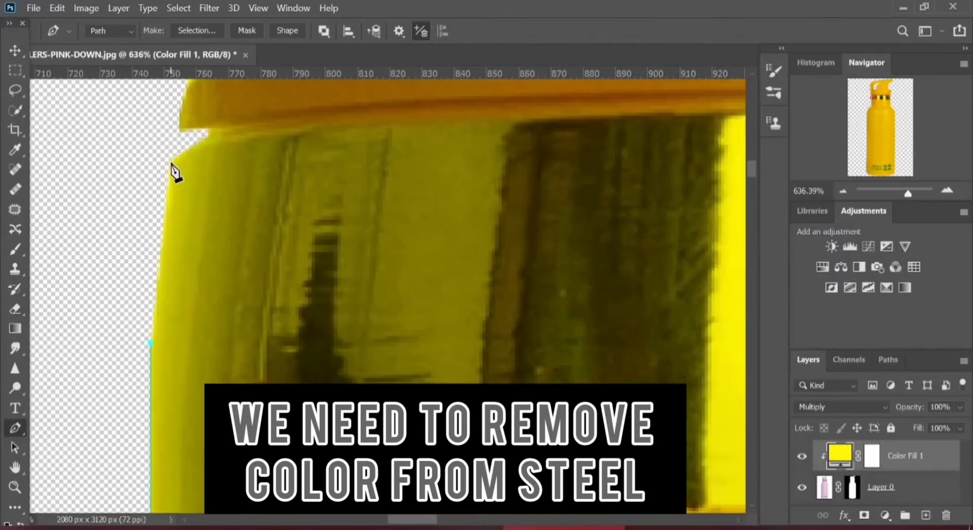
click(209, 135)
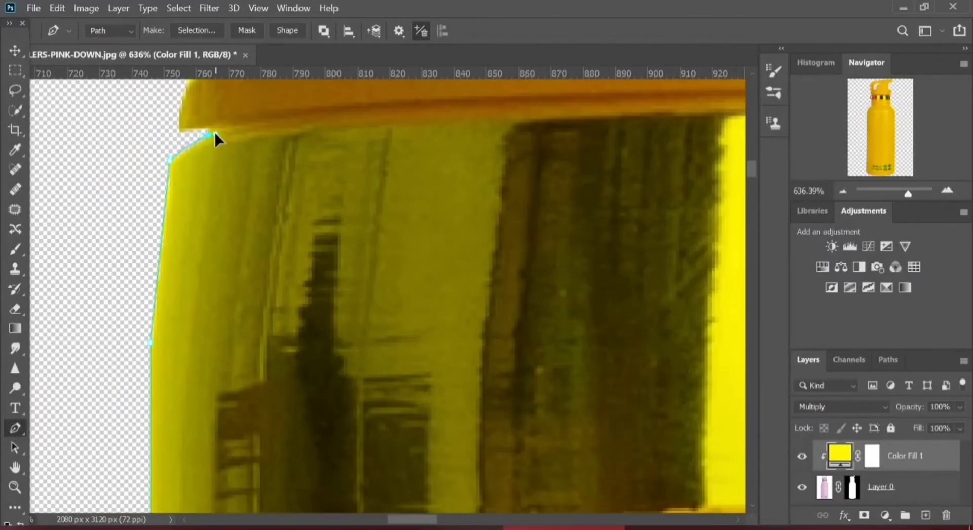
- Continue the path with curved segments along the steel ring's upper edge, almost to its right end
click(538, 118)
key(ctrl+z)
key(ctrl+z)
mouse_move(541, 119)
mouse_down()
mouse_move(611, 128)
mouse_move(563, 119)
mouse_up()
drag(729, 114, 432, 183)
scroll(376, 234, down, 3)
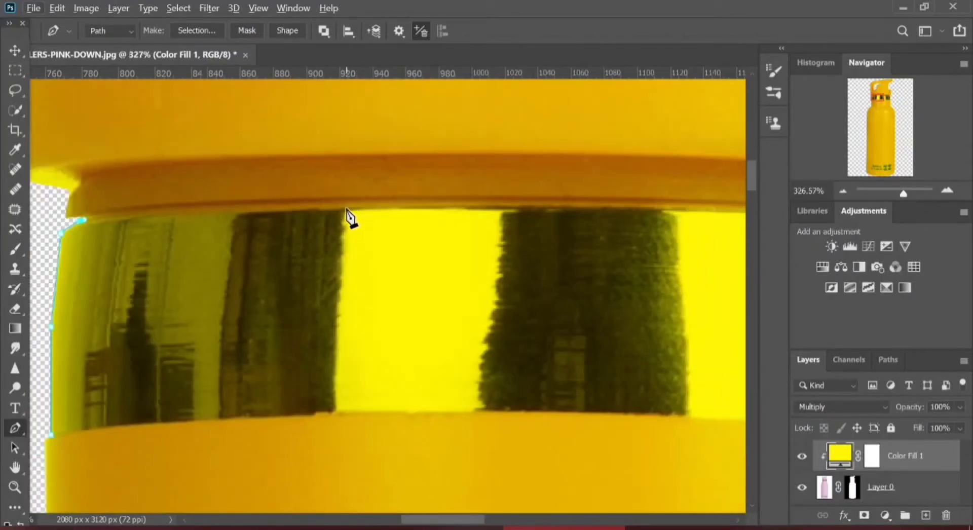
drag(345, 209, 476, 210)
drag(678, 210, 460, 223)
drag(571, 226, 404, 251)
drag(404, 251, 401, 245)
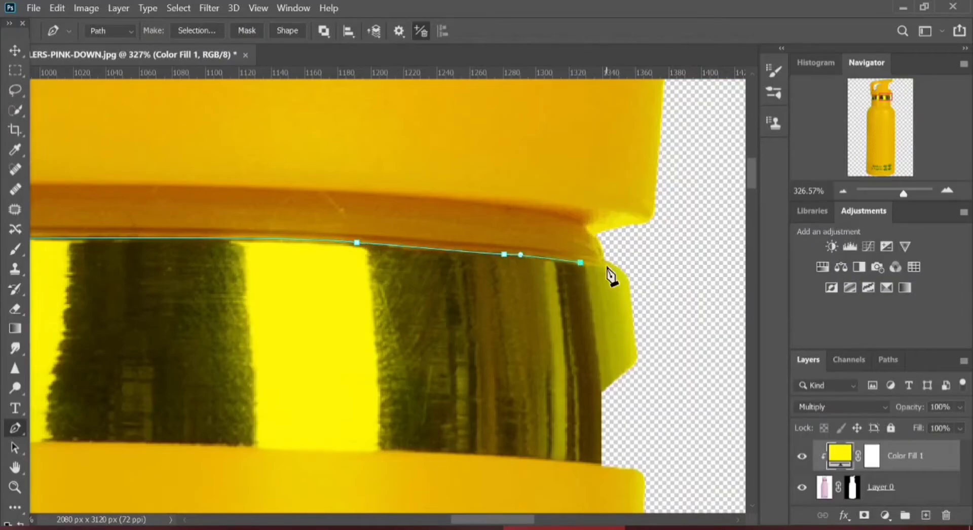
- Trace the ring's right end with the path, following the protruding bump down to the lower-right corner
scroll(607, 261, up, 6)
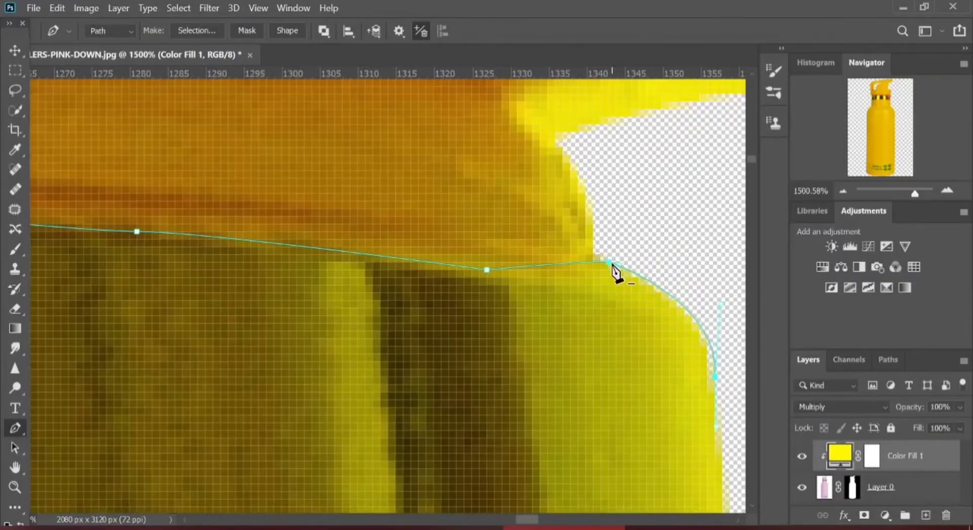
drag(654, 339, 556, 233)
scroll(559, 246, down, 2)
click(571, 326)
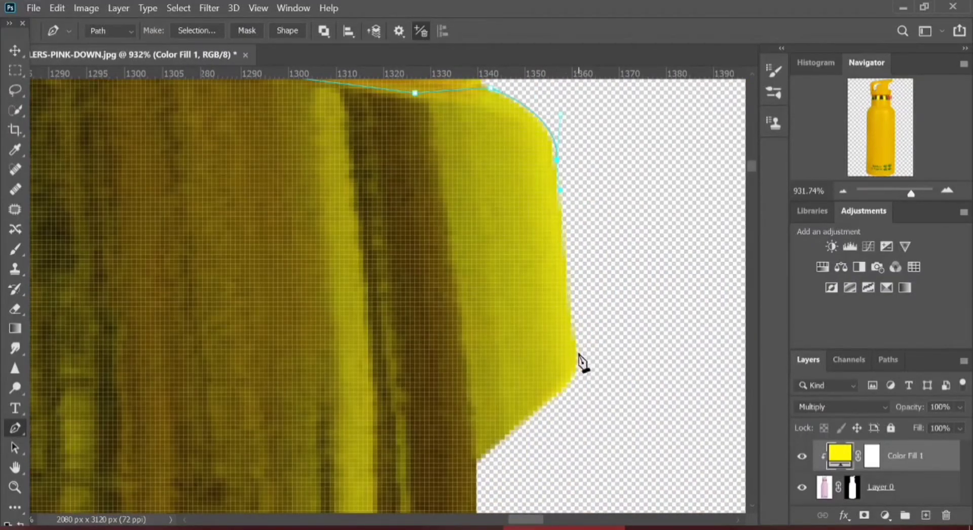
drag(576, 359, 571, 379)
click(477, 459)
drag(504, 474, 509, 245)
click(479, 439)
drag(479, 439, 562, 354)
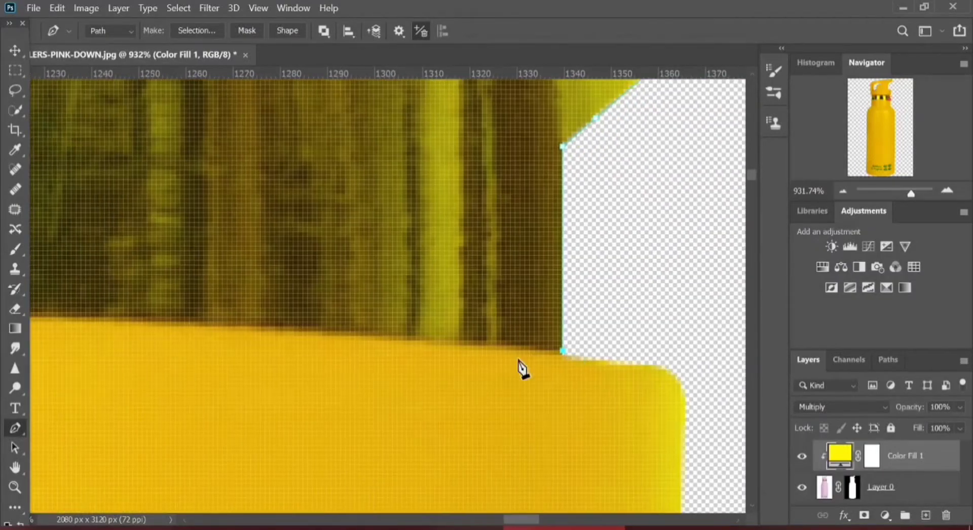
- Close the path along the ring's lower edge with a curve and convert it to a selection
scroll(519, 365, down, 6)
drag(454, 362, 634, 298)
drag(146, 298, 31, 327)
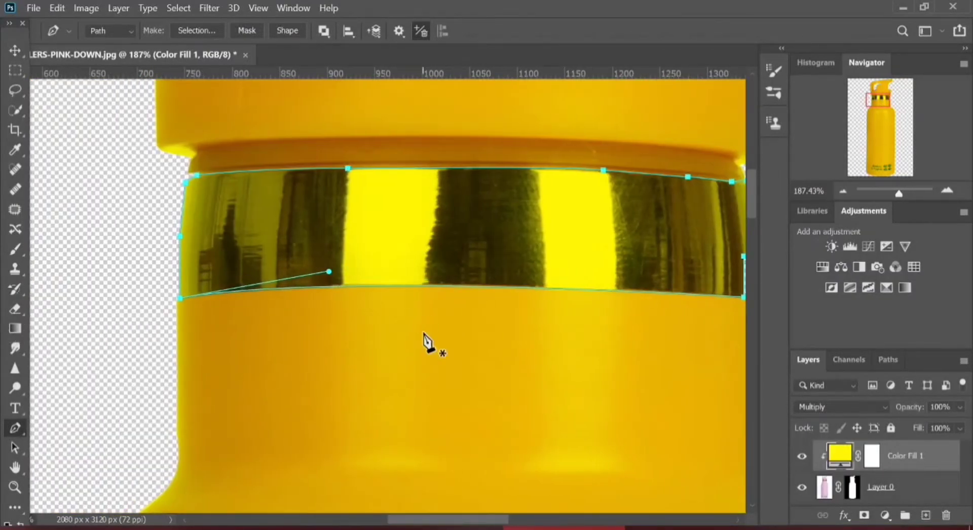
drag(444, 331, 340, 327)
key(ctrl+Return)
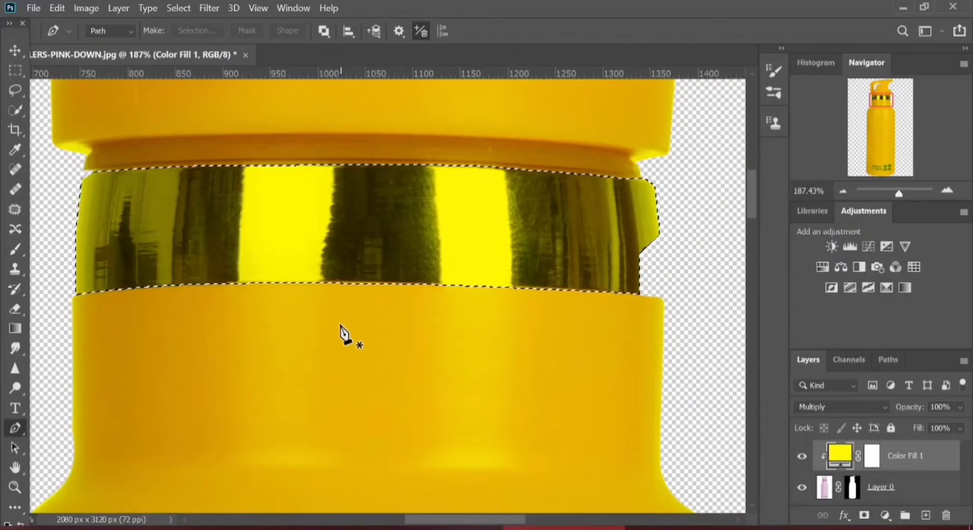
- Remove the yellow from the selected steel ring by painting black on the Color Fill 1 layer mask with a large soft brush
click(872, 456)
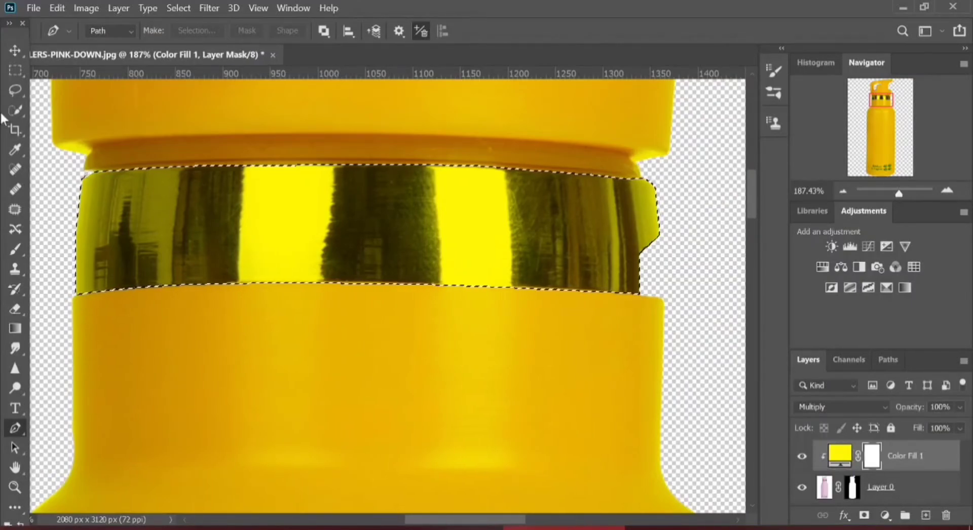
click(15, 248)
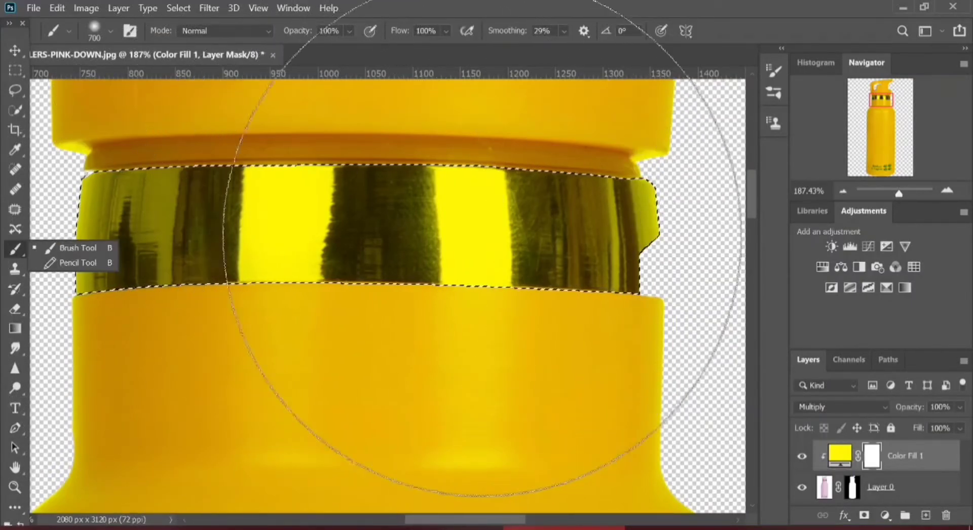
mouse_move(472, 238)
mouse_down()
mouse_move(434, 242)
mouse_move(500, 239)
mouse_move(488, 227)
mouse_move(330, 233)
mouse_move(243, 218)
mouse_move(350, 256)
mouse_up()
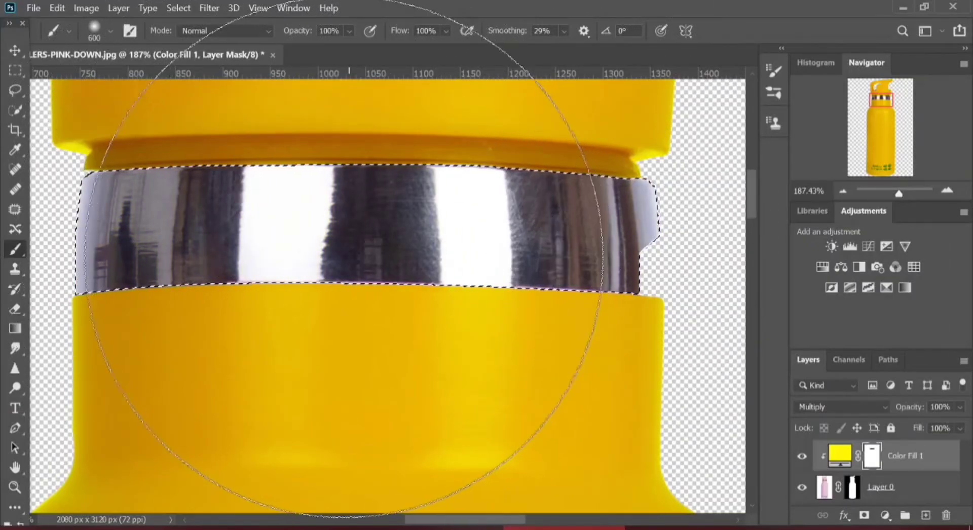
key(bracketleft)
key(bracketleft)
key(bracketleft)
key(bracketleft)
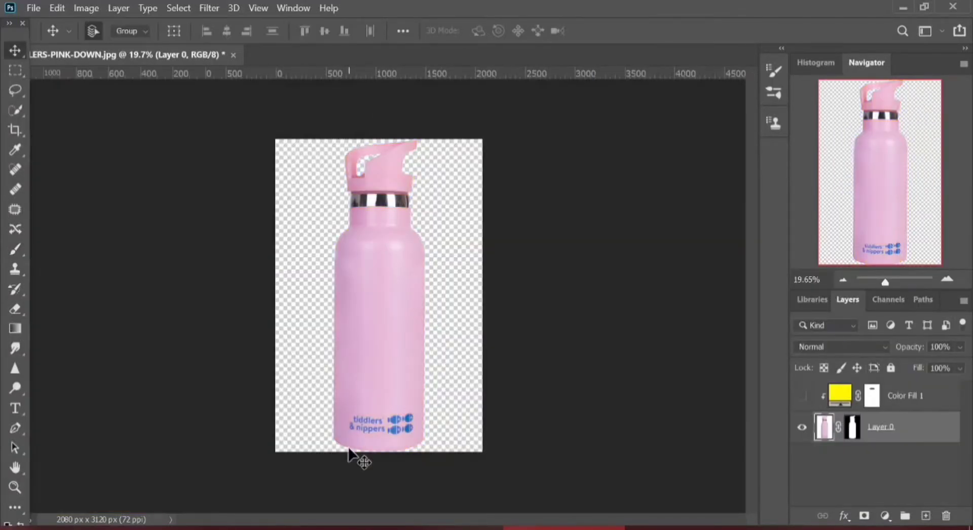
- Open the logo image Screenshot 2022-03-31 121812.png as a separate document
scroll(434, 366, up, 3)
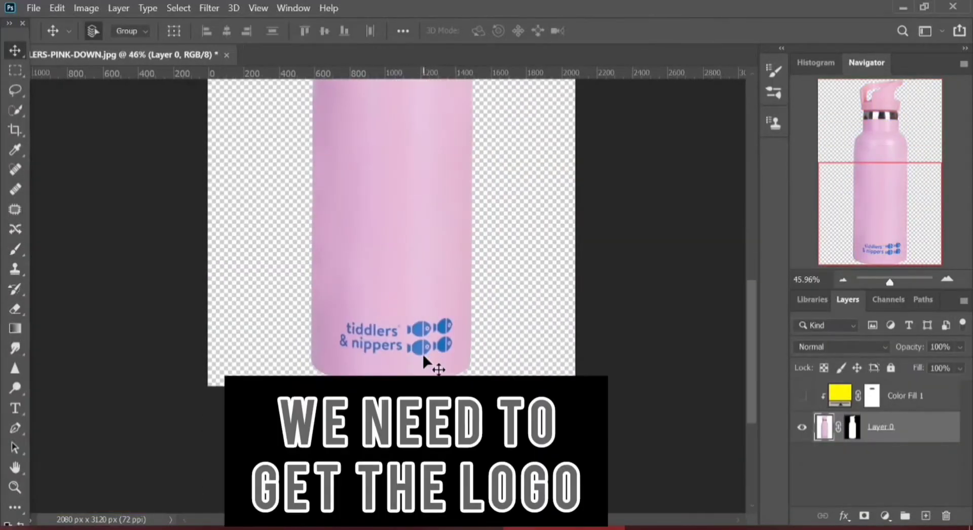
click(33, 7)
click(48, 41)
click(239, 141)
click(517, 404)
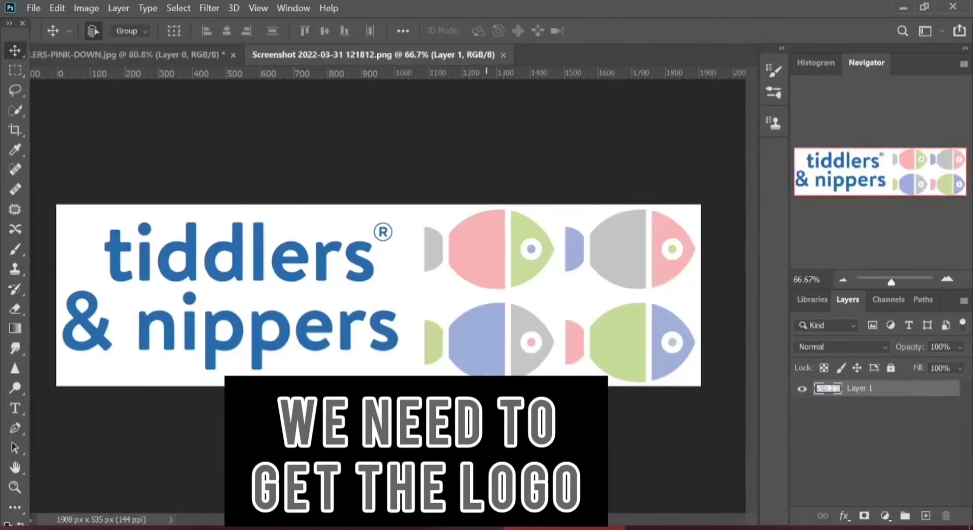
- Select the logo's white background with Color Range at fuzziness 72, delete it, and clear the selection
click(293, 7)
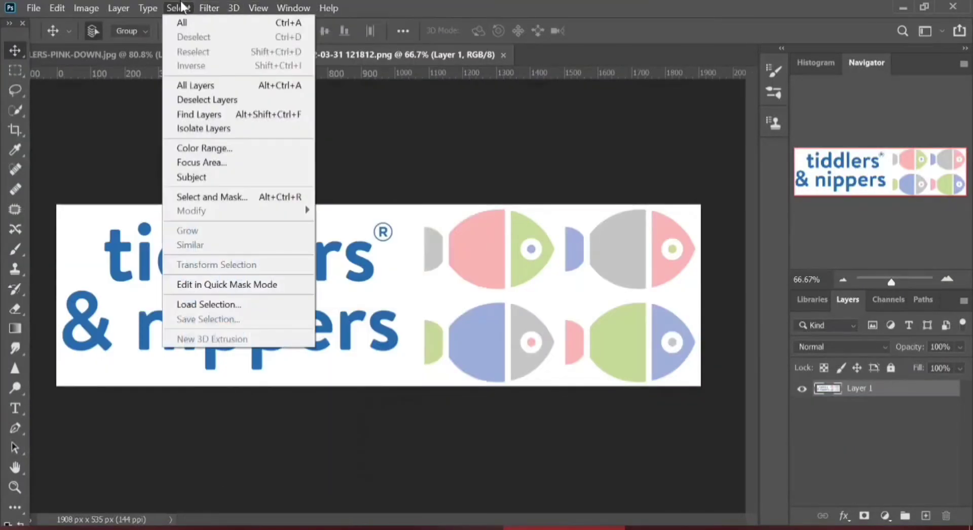
click(237, 148)
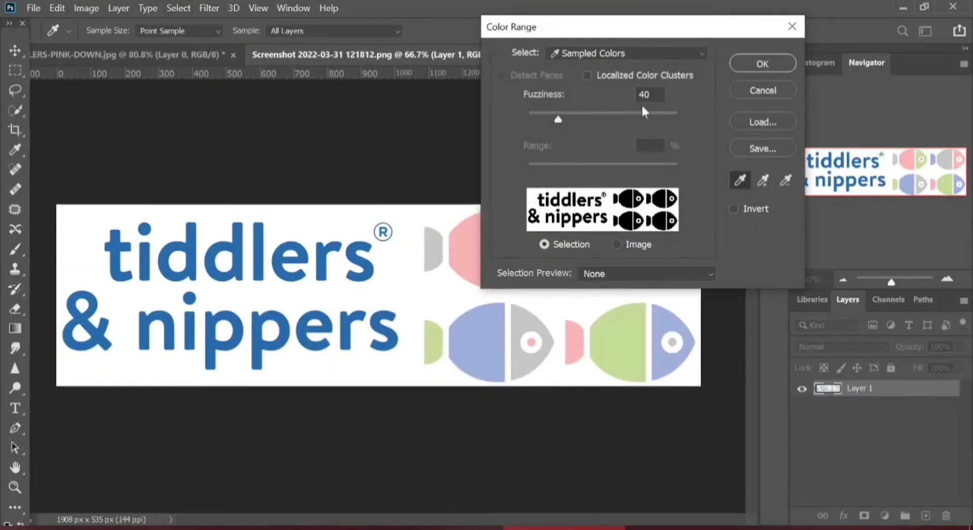
drag(558, 119, 582, 119)
click(763, 63)
key(v)
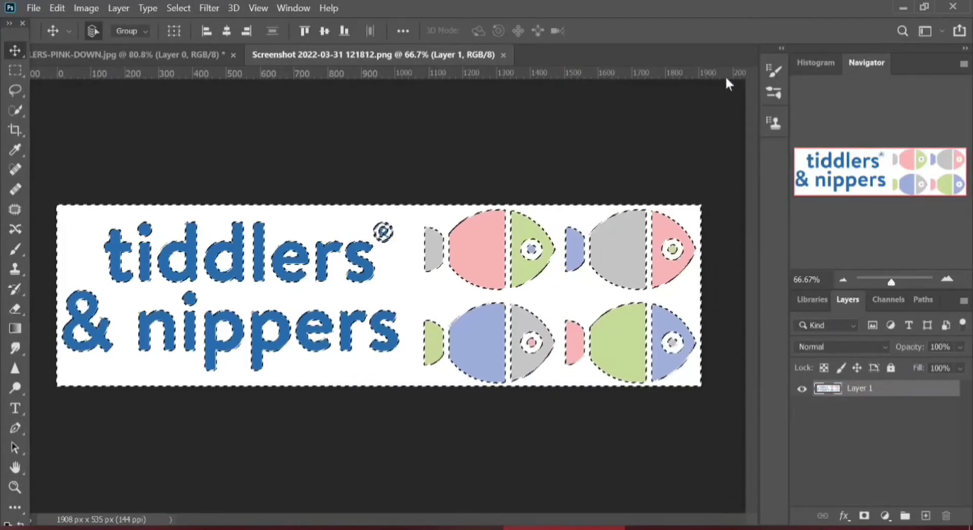
key(Delete)
key(ctrl+d)
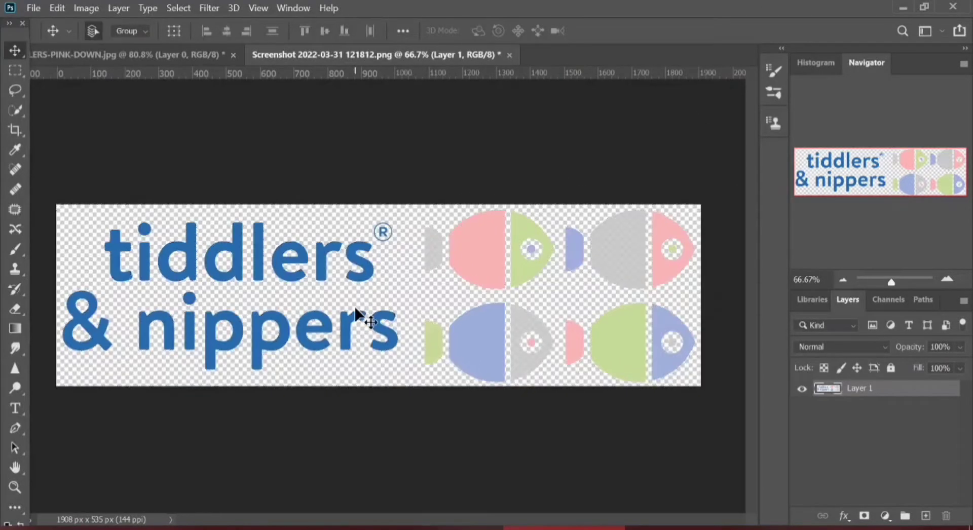
- Copy the logo into the bottle document as a layer clipped to the bottle, scaled down and placed above the printed logo
drag(277, 273, 333, 261)
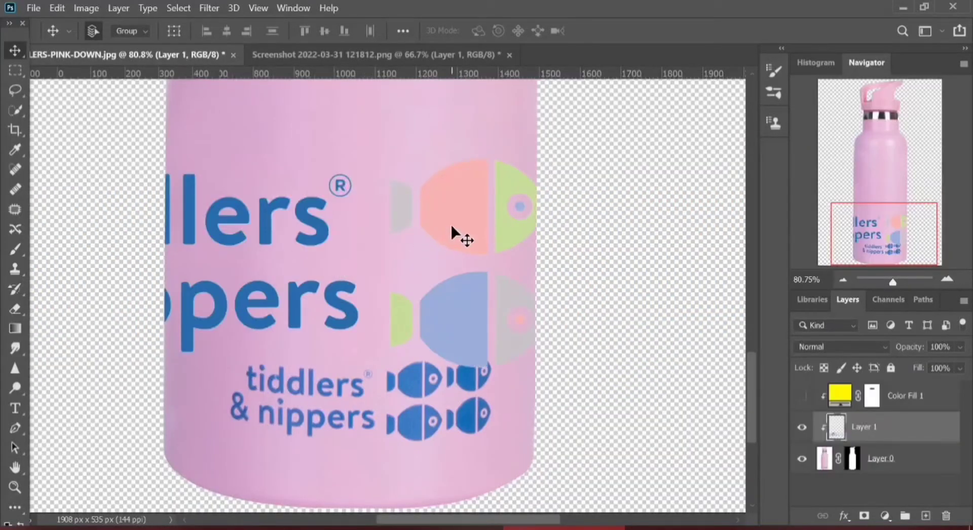
drag(447, 218, 589, 176)
- Select the printed logo's blue on Layer 0 with Color Range at fuzziness 72 and copy it to a new layer
click(187, 9)
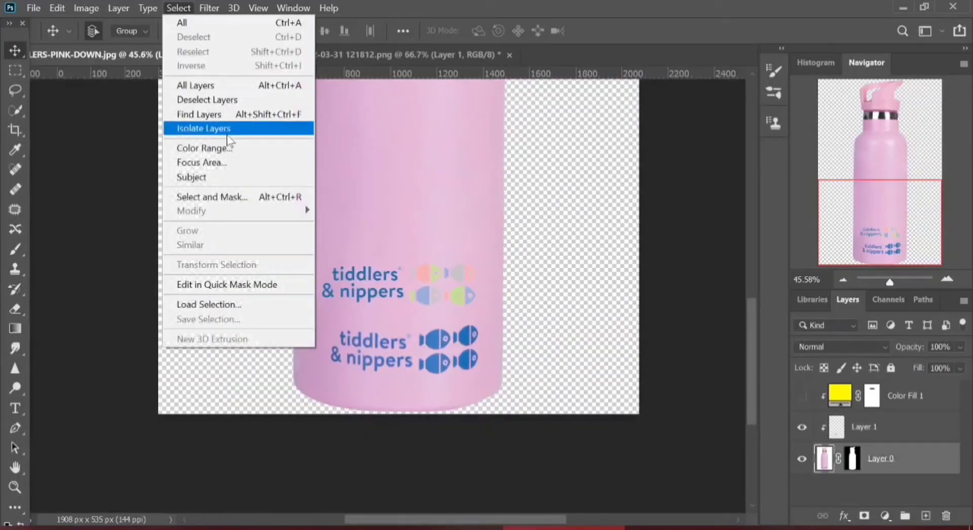
click(269, 148)
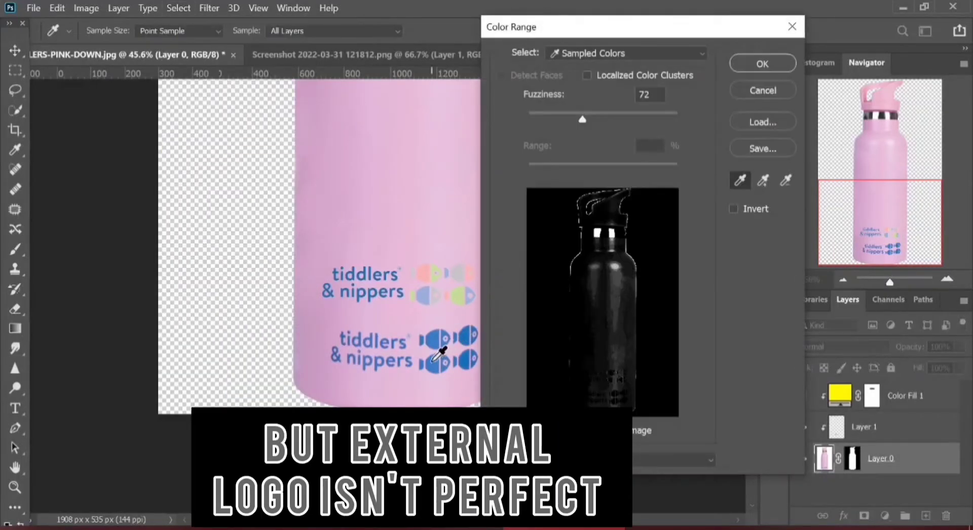
click(433, 361)
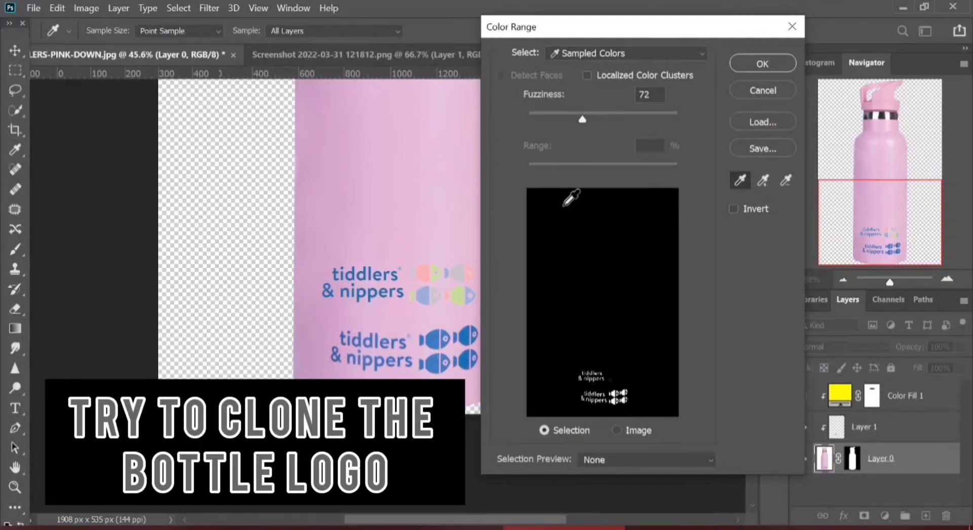
click(762, 63)
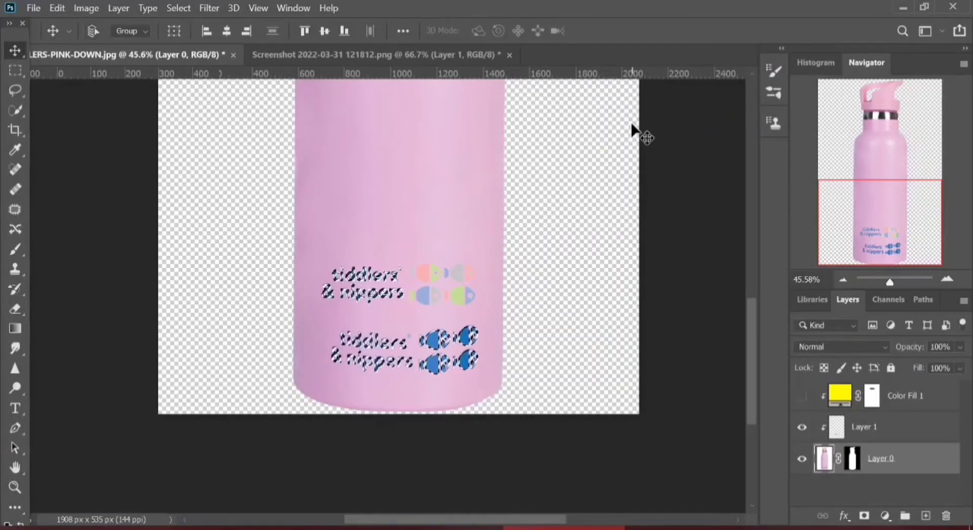
key(ctrl+j)
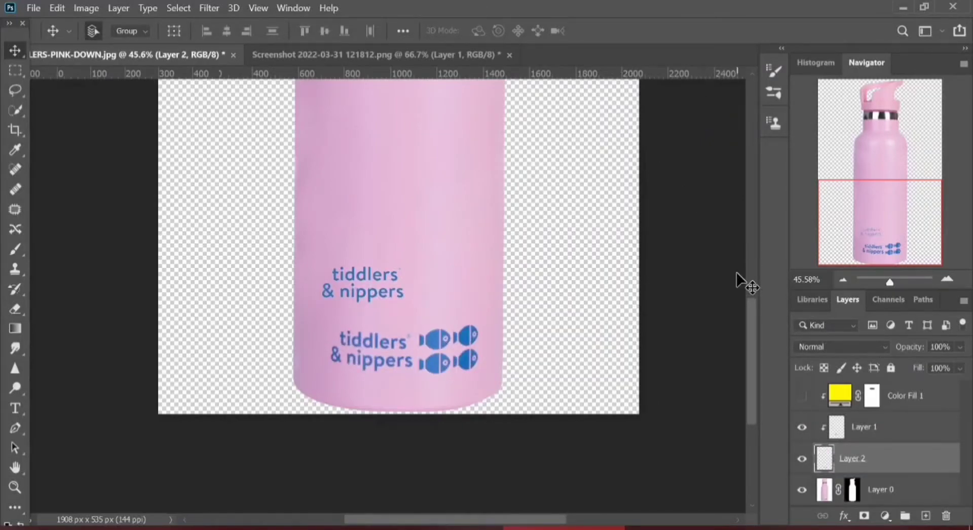
key(m)
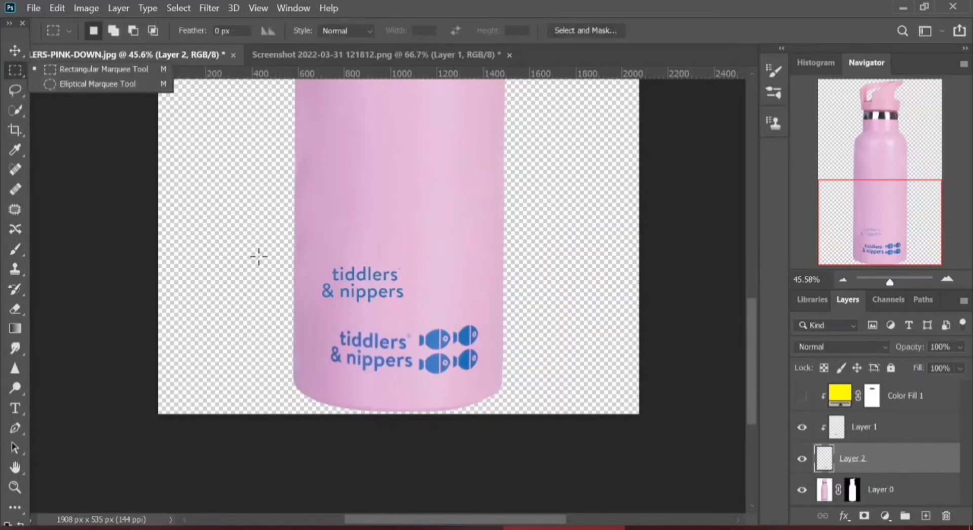
- Delete the copied lettering above the printed logo from Layer 2 using a rectangular selection, and clear the selection
drag(306, 245, 511, 317)
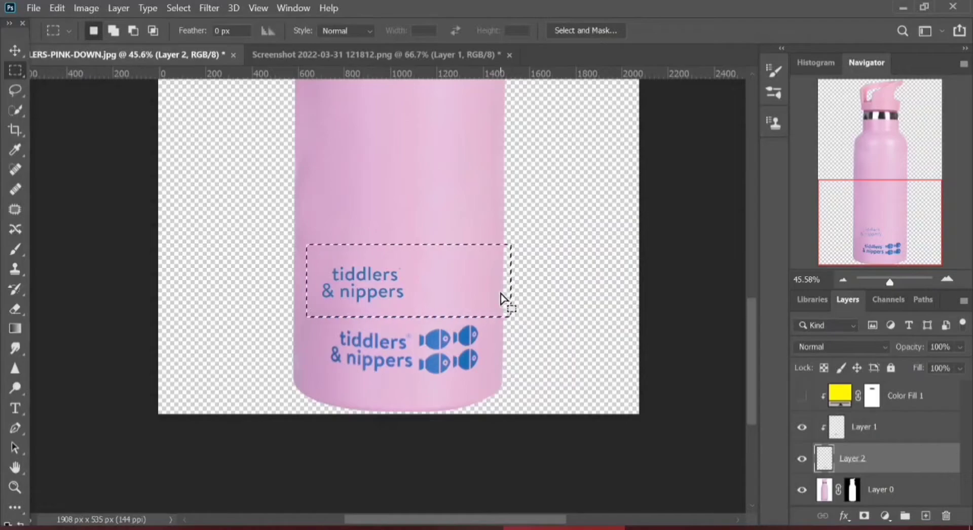
key(Delete)
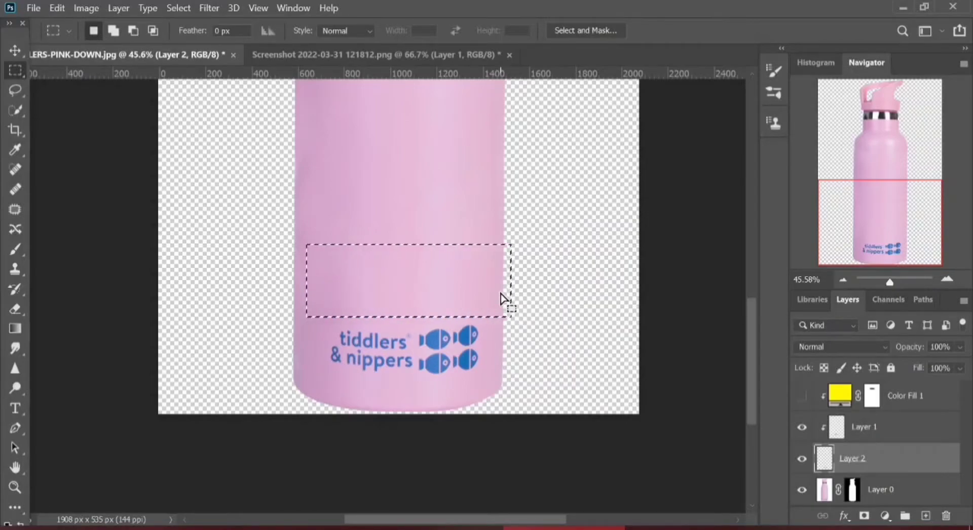
click(20, 59)
key(ctrl+d)
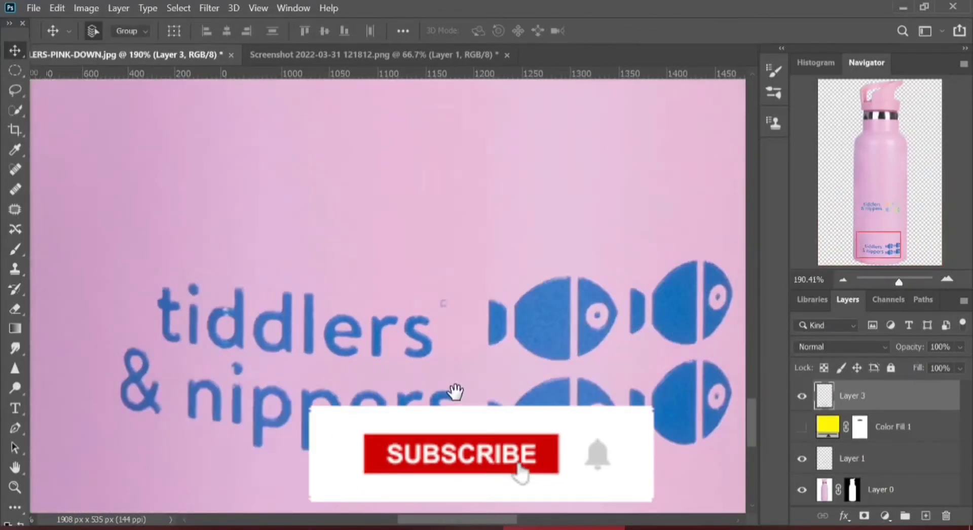
- Select the ® symbol of the coloured logo on Layer 1 with the Elliptical Marquee and copy it to a new layer
scroll(445, 306, up, 8)
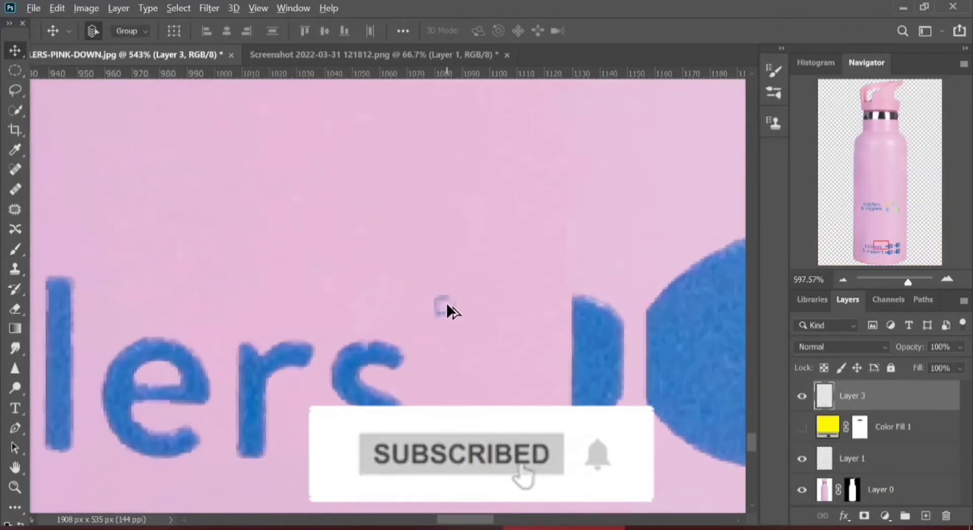
click(14, 70)
drag(433, 297, 492, 444)
scroll(463, 319, down, 19)
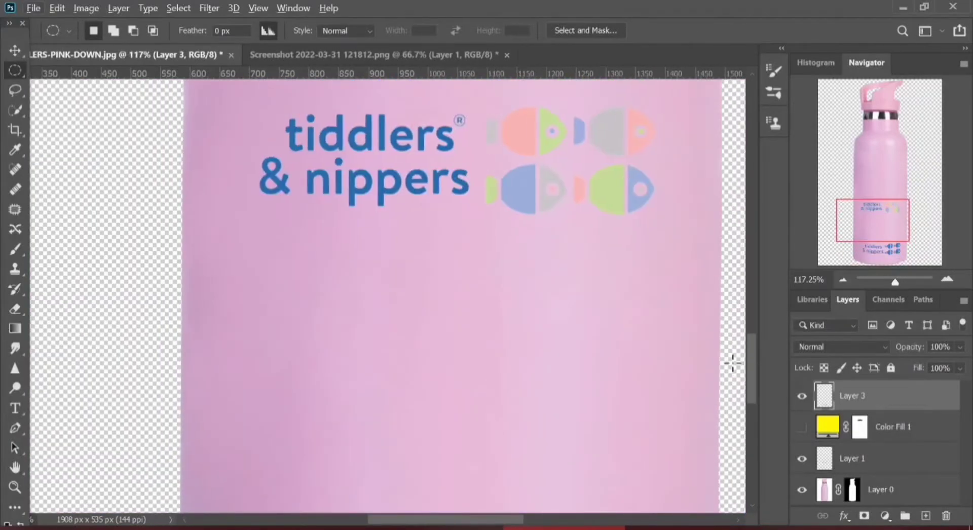
click(808, 460)
scroll(462, 109, up, 8)
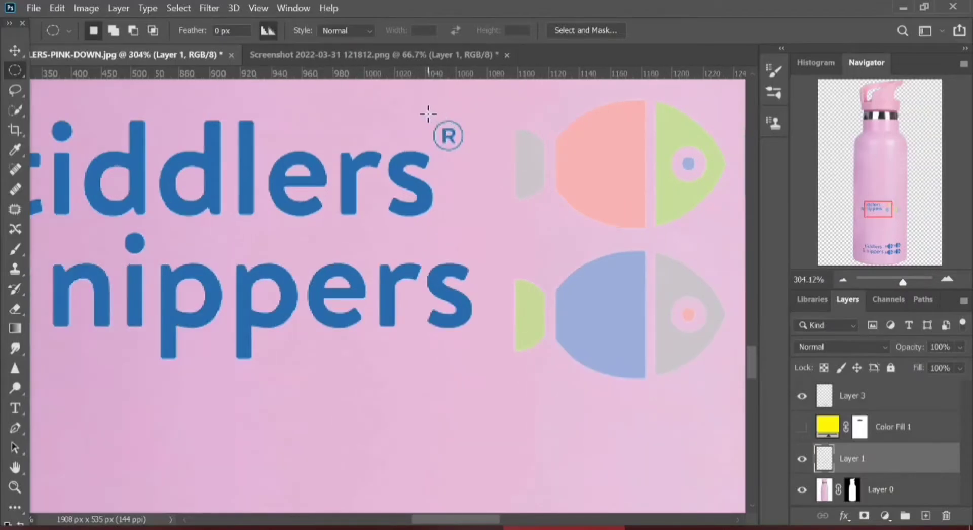
drag(428, 113, 471, 159)
key(ctrl+j)
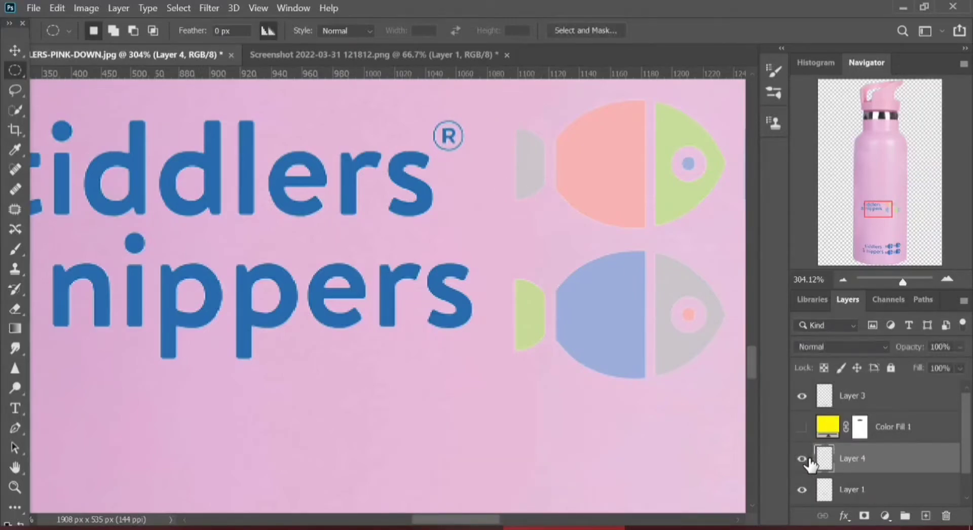
drag(811, 463, 856, 464)
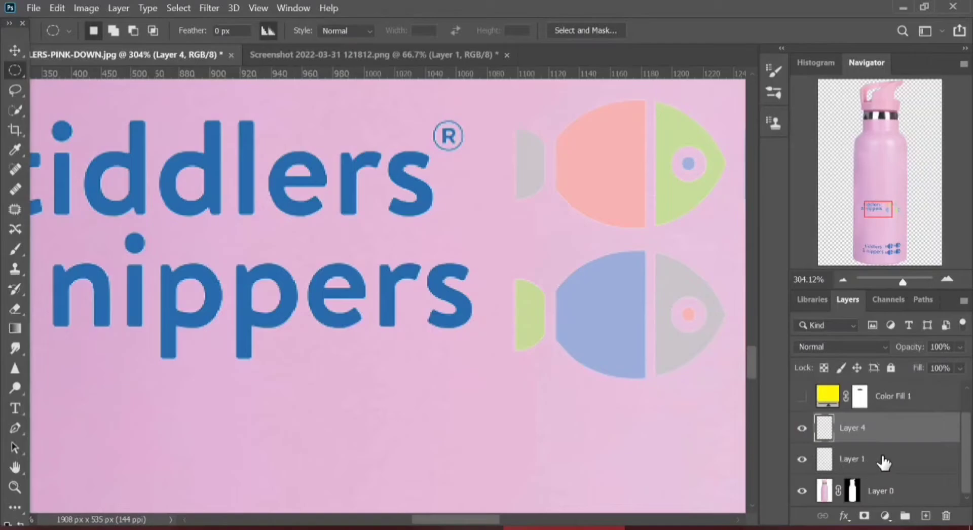
- Move the copied ® symbol down to the upper end of the word tiddlers in the printed logo
scroll(612, 417, down, 5)
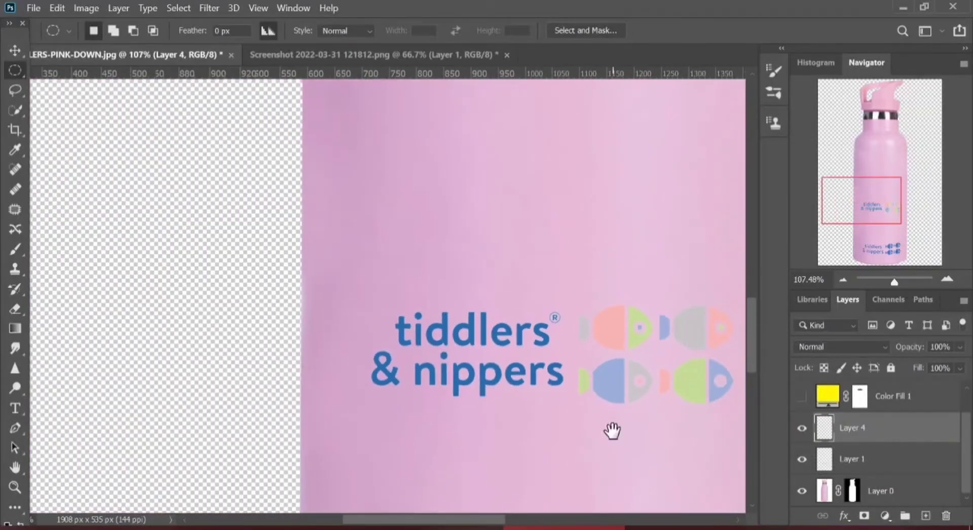
drag(613, 430, 531, 277)
scroll(527, 269, down, 3)
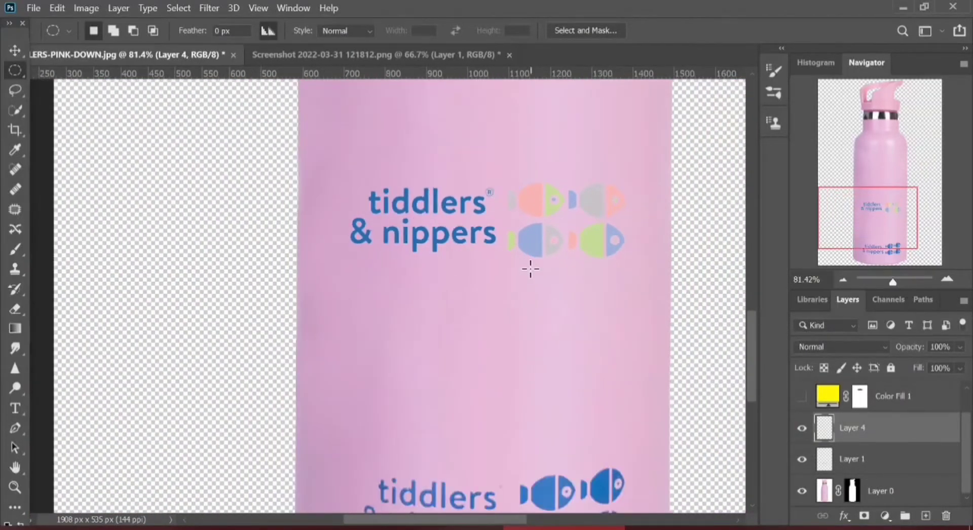
click(14, 53)
drag(493, 197, 494, 282)
scroll(511, 491, up, 7)
scroll(434, 342, up, 6)
scroll(508, 280, down, 10)
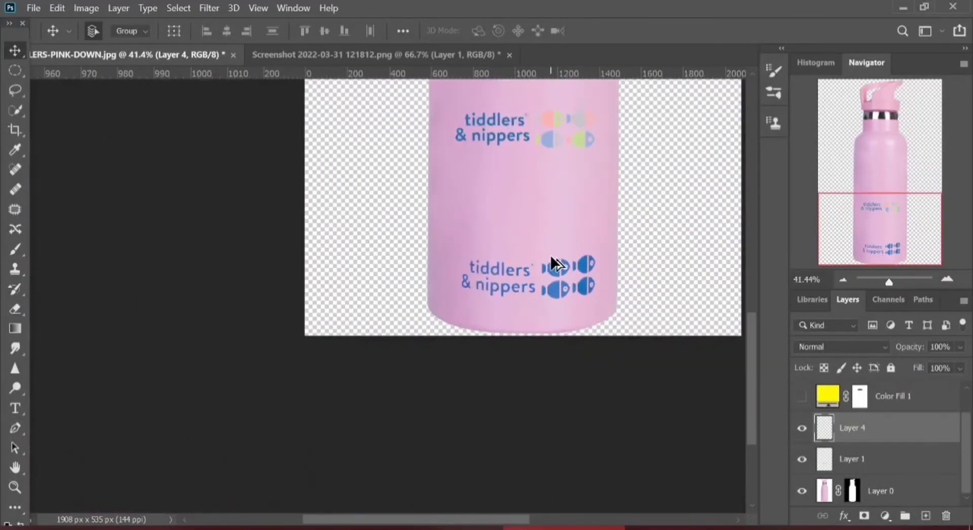
scroll(553, 265, up, 8)
drag(497, 297, 497, 298)
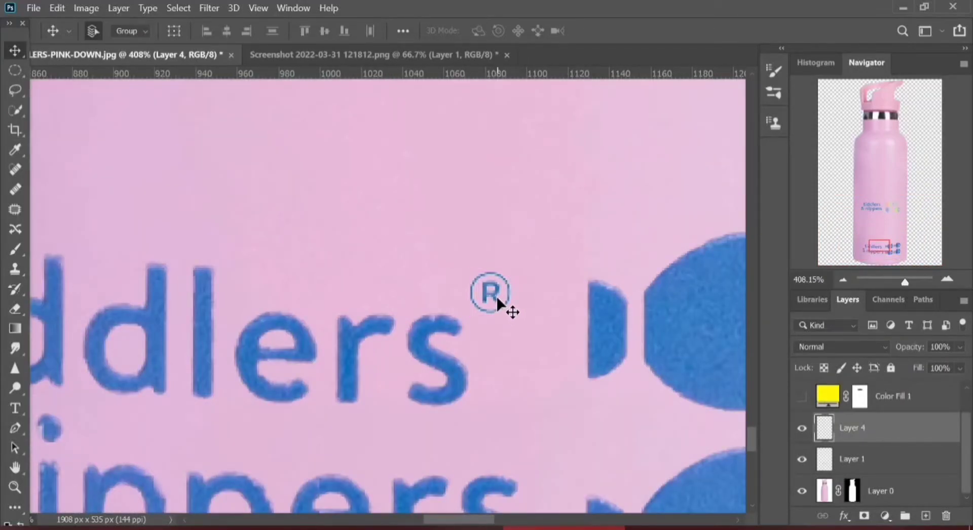
- Scale the ® symbol to 89.67% and nudge it into place beside the word tiddlers
key(ctrl+t)
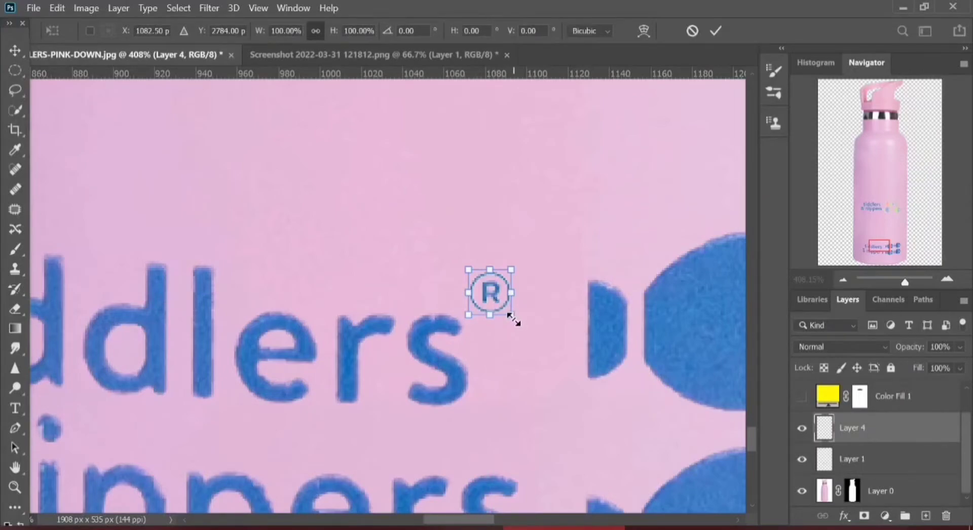
drag(512, 315, 510, 312)
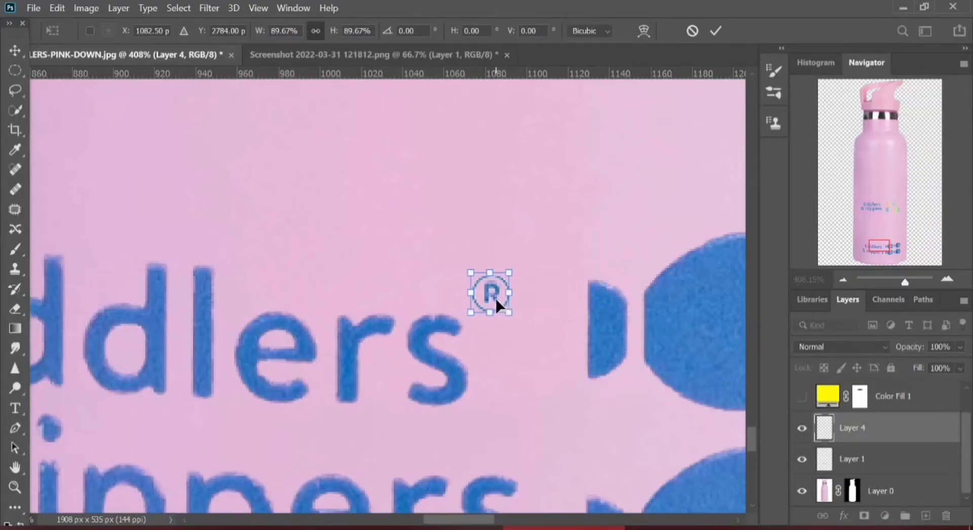
drag(497, 304, 497, 302)
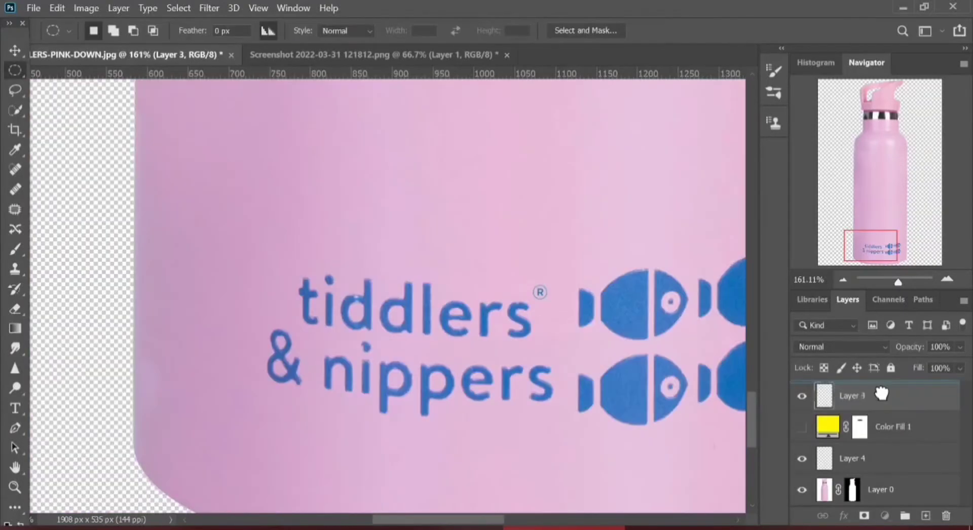
- Merge the ® symbol on Layer 4 with the extracted logo on Layer 3
right_click(878, 406)
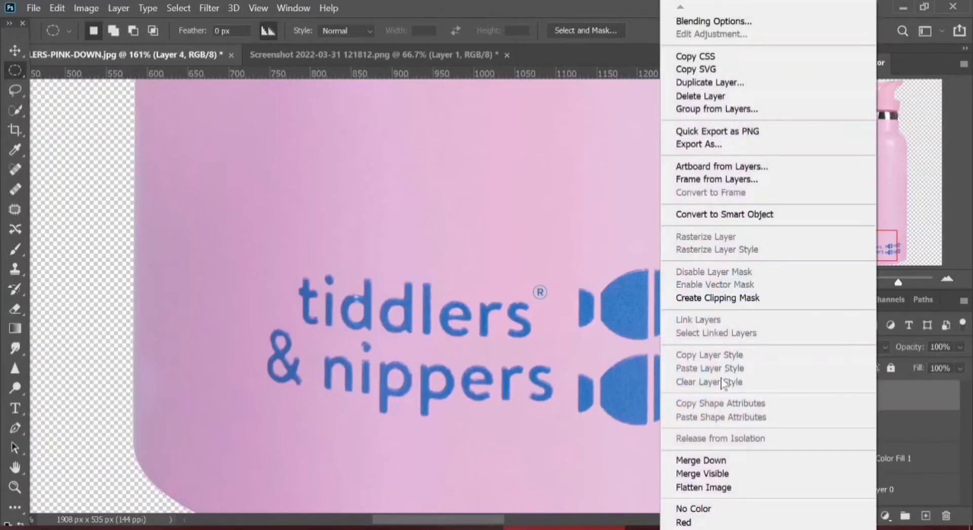
click(938, 393)
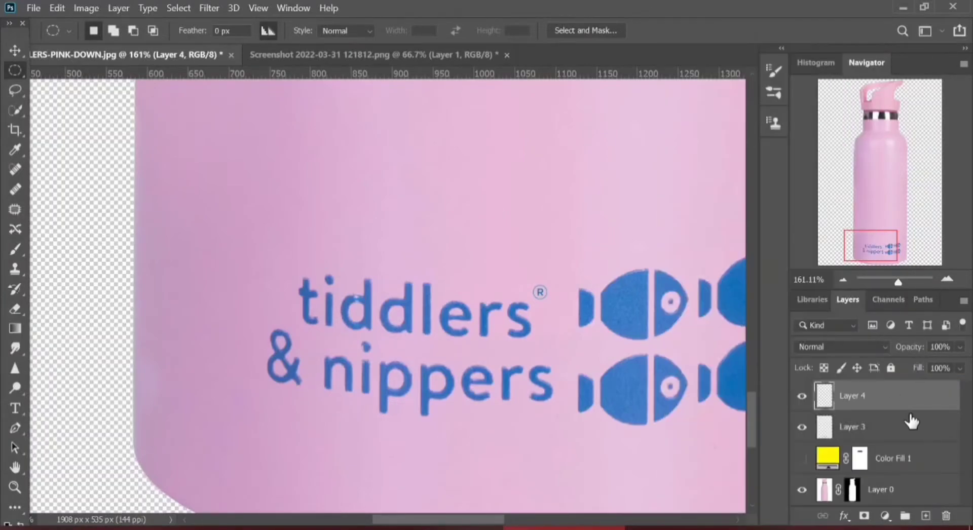
shift+click(902, 427)
right_click(902, 427)
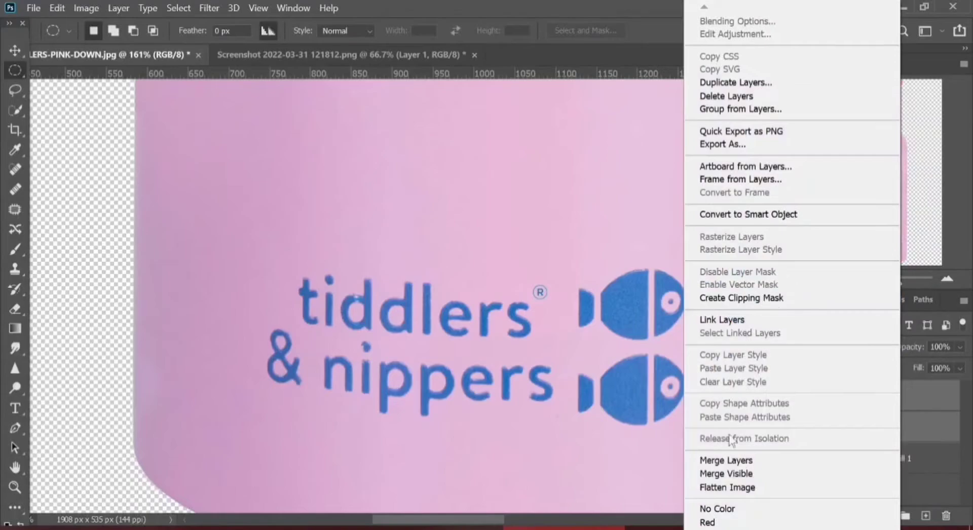
click(726, 460)
- With a 5 px Clone Stamp at 56% opacity, fill the pale spots in the dot and stem of the first i in nippers
scroll(356, 351, up, 10)
key(s)
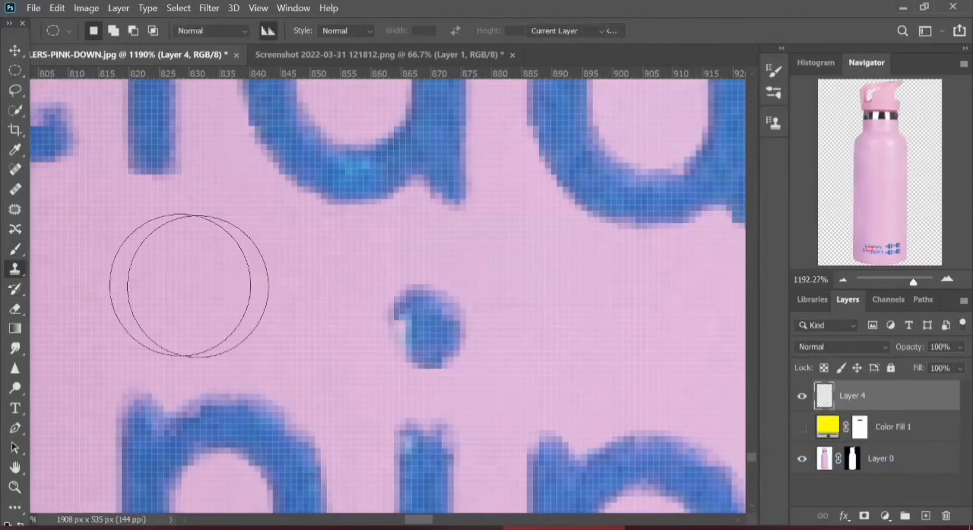
key(bracketleft)
key(bracketleft)
key(bracketleft)
key(bracketleft)
key(bracketleft)
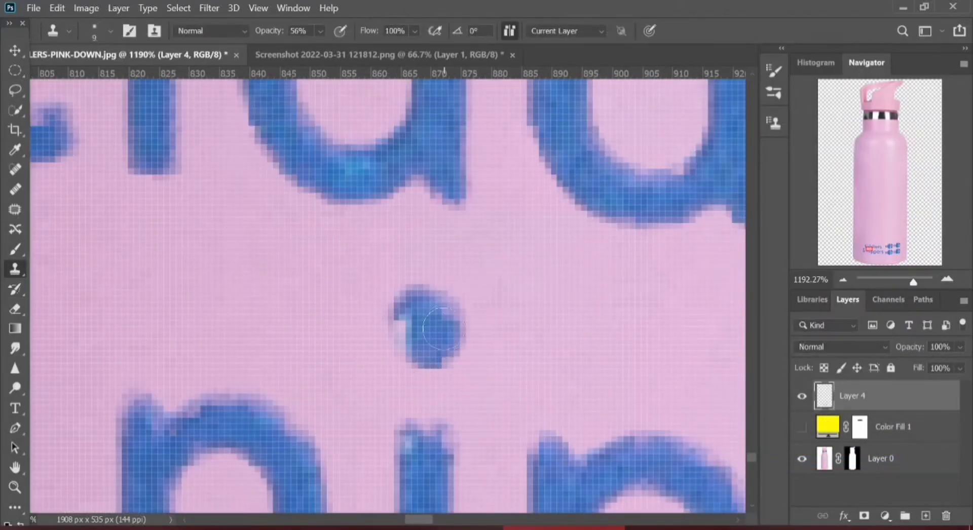
key(bracketleft)
key(bracketleft)
key(bracketleft)
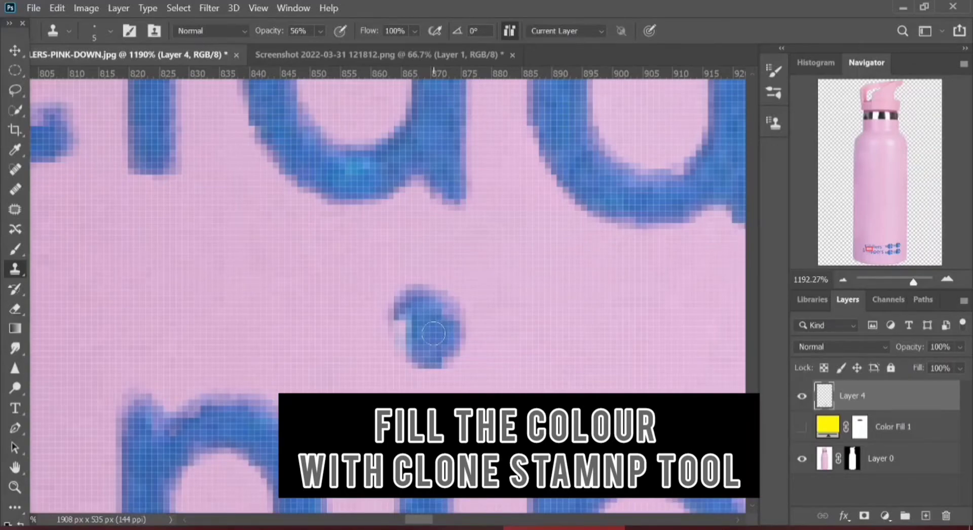
mouse_move(418, 337)
mouse_down()
mouse_move(408, 341)
mouse_move(401, 325)
mouse_up()
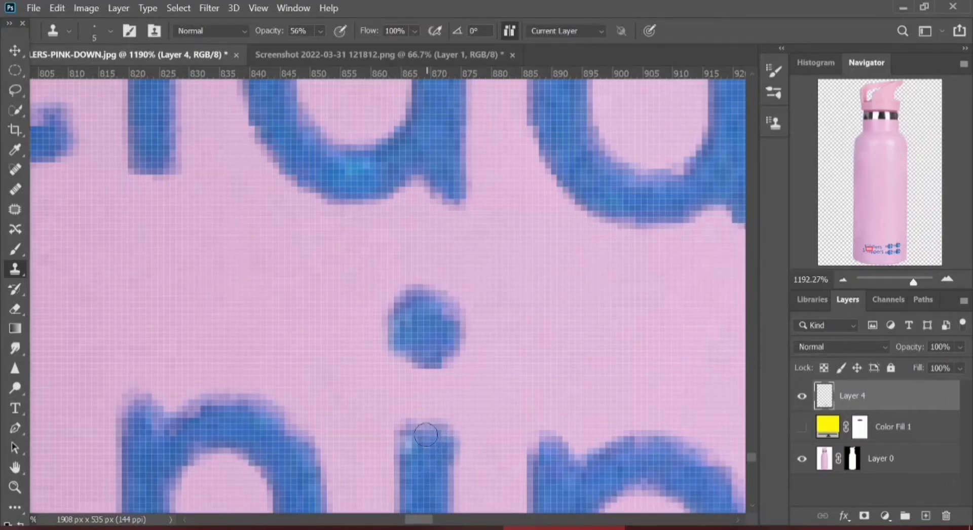
alt+click(424, 469)
scroll(432, 473, down, 5)
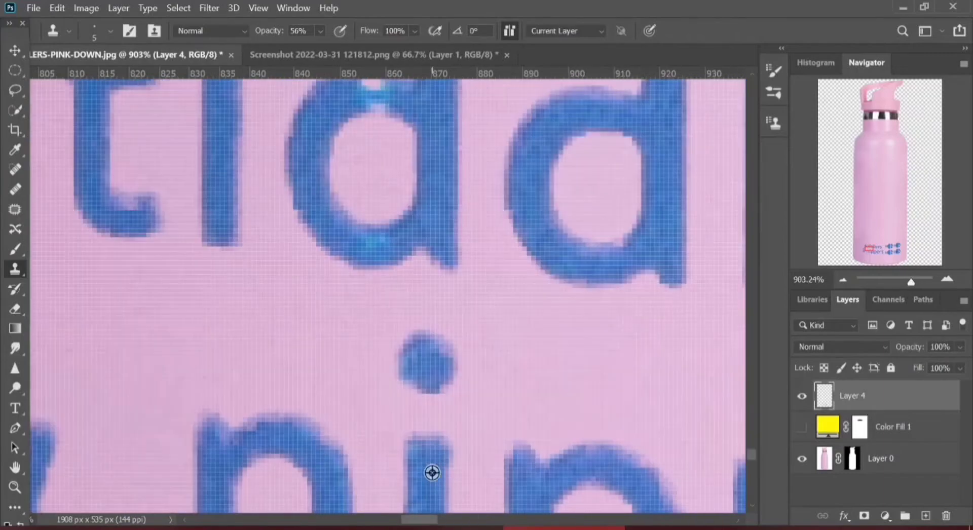
- Clone solid blue over the pale patches in the first d of tiddlers
scroll(381, 271, up, 3)
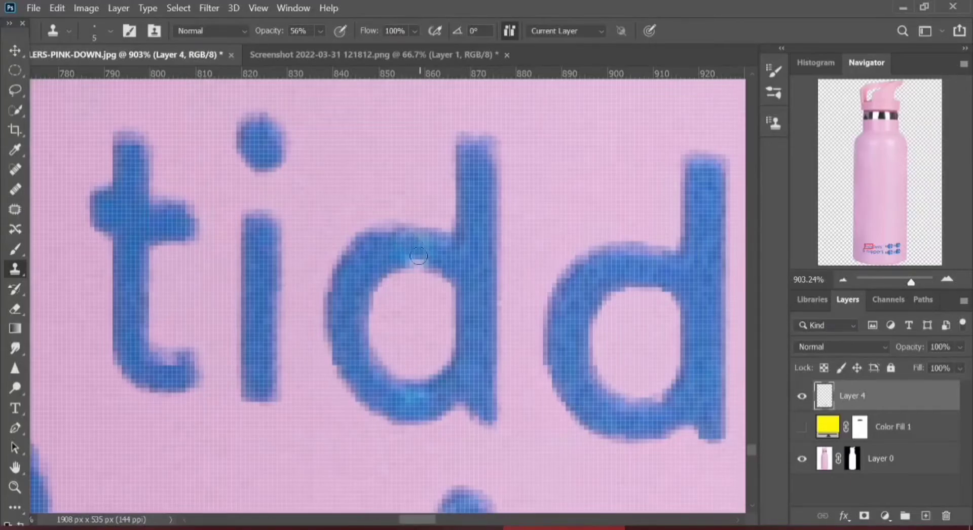
alt+click(403, 248)
scroll(459, 261, down, 5)
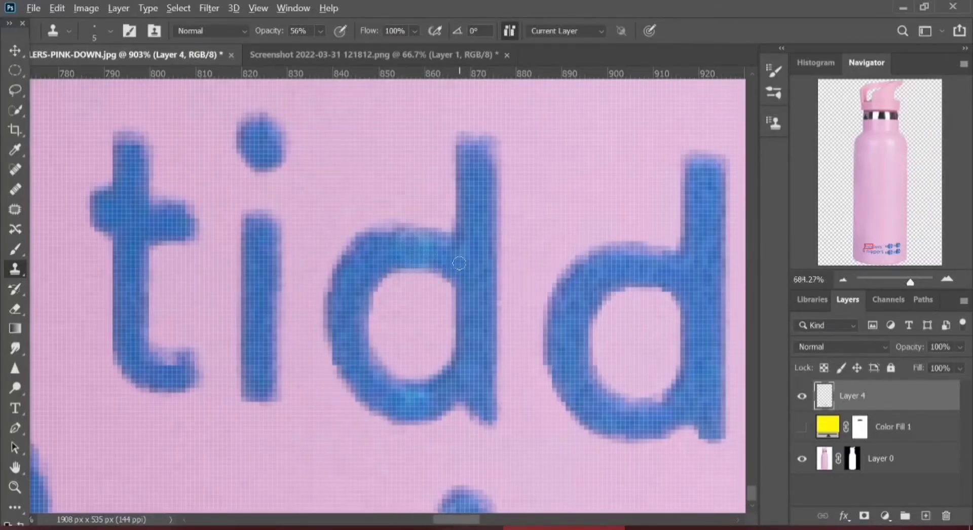
scroll(287, 328, up, 6)
click(298, 476)
scroll(374, 452, down, 6)
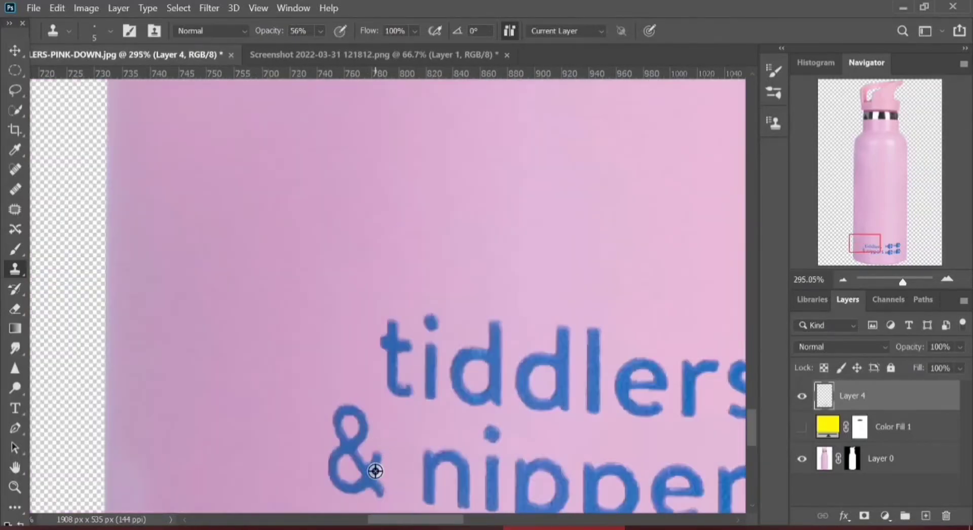
- Inspect the lettering, ® symbol and fish shapes up close for pale spots and rough edges
scroll(376, 464, up, 6)
scroll(391, 435, down, 2)
scroll(435, 420, down, 4)
scroll(562, 408, down, 4)
scroll(512, 269, up, 6)
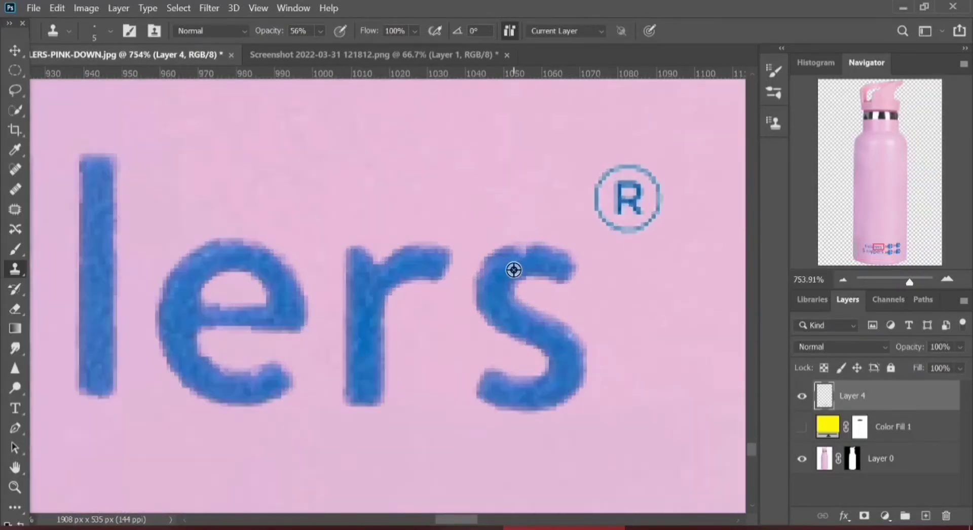
scroll(256, 284, down, 5)
scroll(470, 264, up, 4)
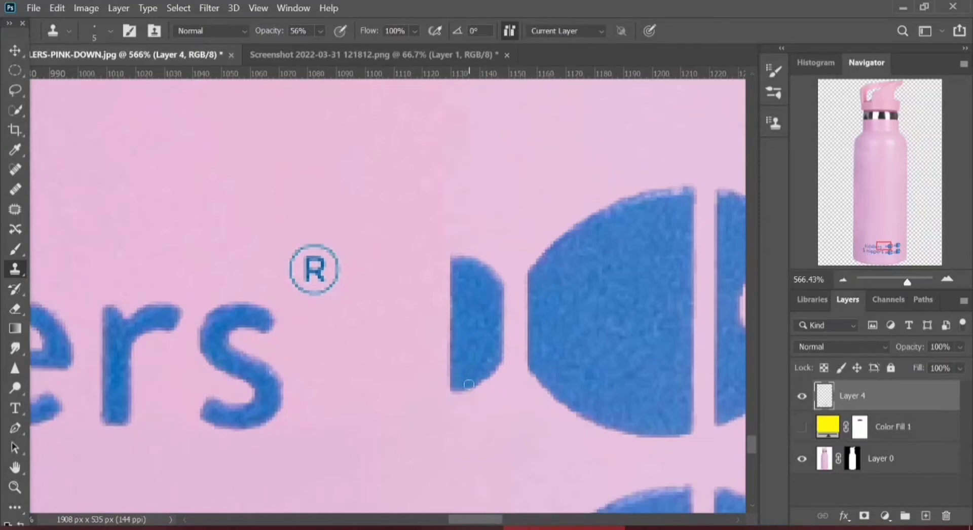
scroll(443, 341, up, 2)
drag(578, 469, 430, 335)
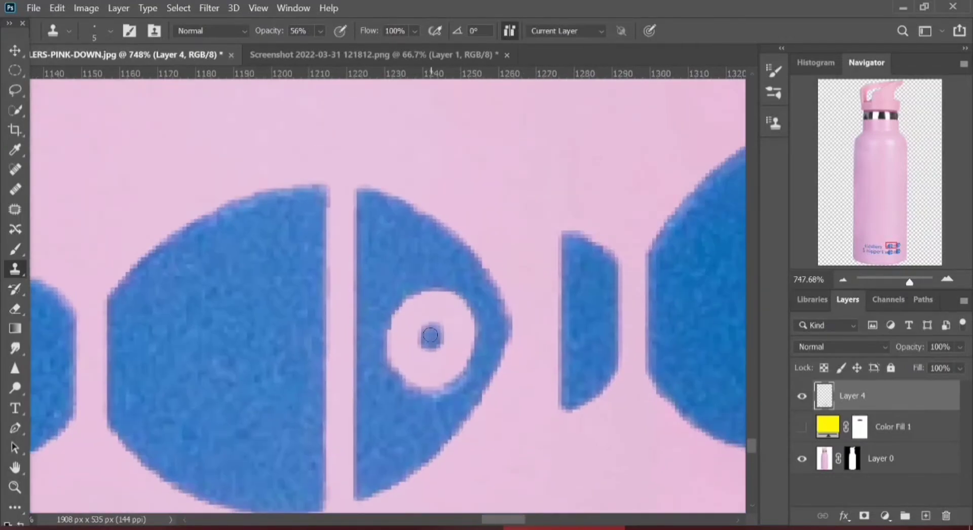
drag(730, 349, 449, 325)
mouse_move(426, 488)
mouse_down()
mouse_move(449, 338)
mouse_move(469, 340)
mouse_up()
drag(385, 446, 463, 341)
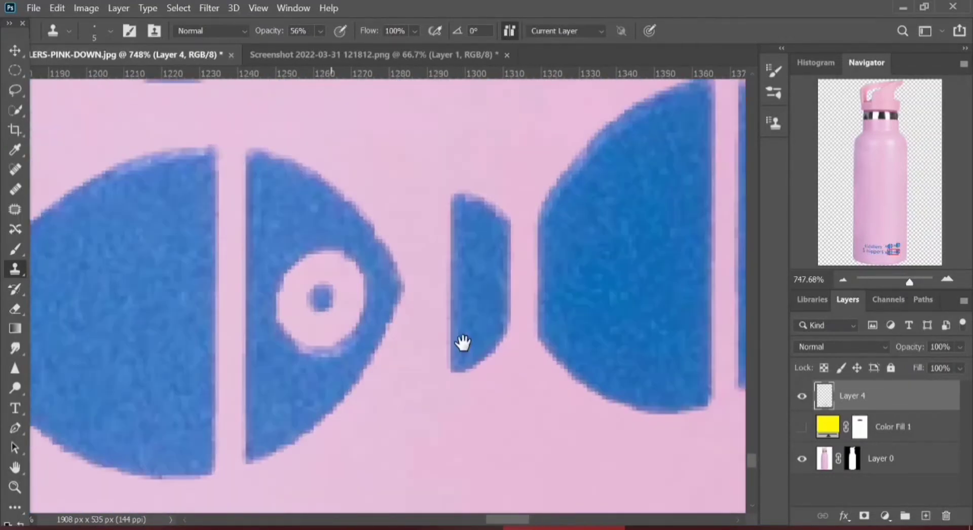
- Clone blue along the uneven upper edges of the lower-left fish's head and tail to round them
drag(314, 157, 262, 168)
drag(152, 276, 442, 282)
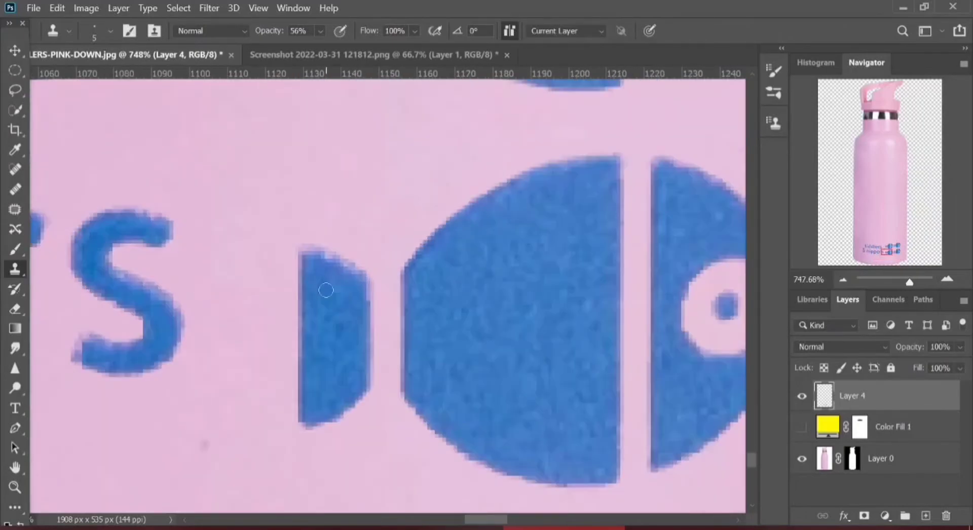
drag(326, 258, 353, 273)
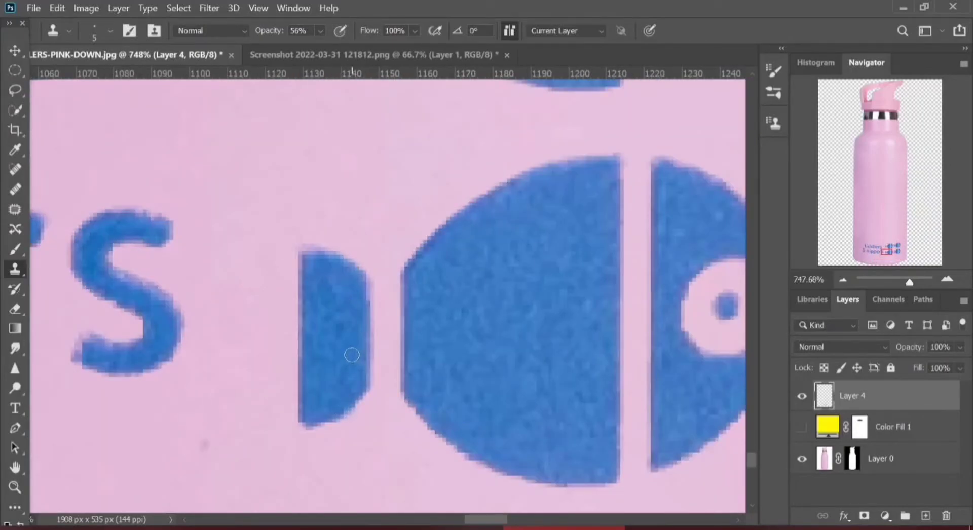
- Smooth the rough edges and pale spots of the s in nippers with cloned blue
drag(140, 233, 157, 233)
drag(168, 220, 114, 206)
drag(114, 289, 164, 322)
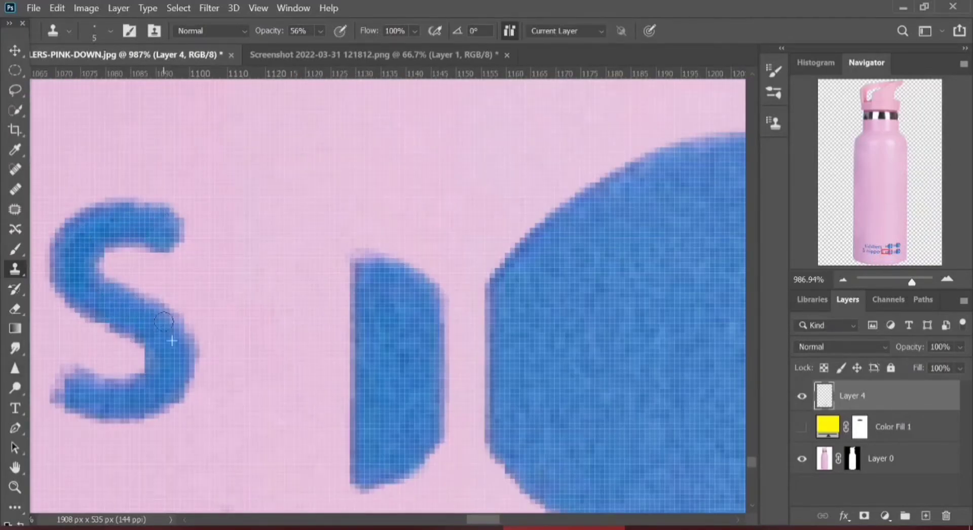
mouse_move(92, 383)
mouse_down()
mouse_move(124, 393)
mouse_move(137, 386)
mouse_up()
drag(126, 380, 441, 399)
- Clone clean blue over the flaws in the r and e of nippers
alt+click(274, 374)
drag(293, 385, 291, 372)
alt+click(140, 414)
mouse_move(140, 401)
mouse_down()
mouse_move(188, 395)
mouse_move(110, 416)
mouse_move(77, 360)
mouse_move(168, 335)
mouse_up()
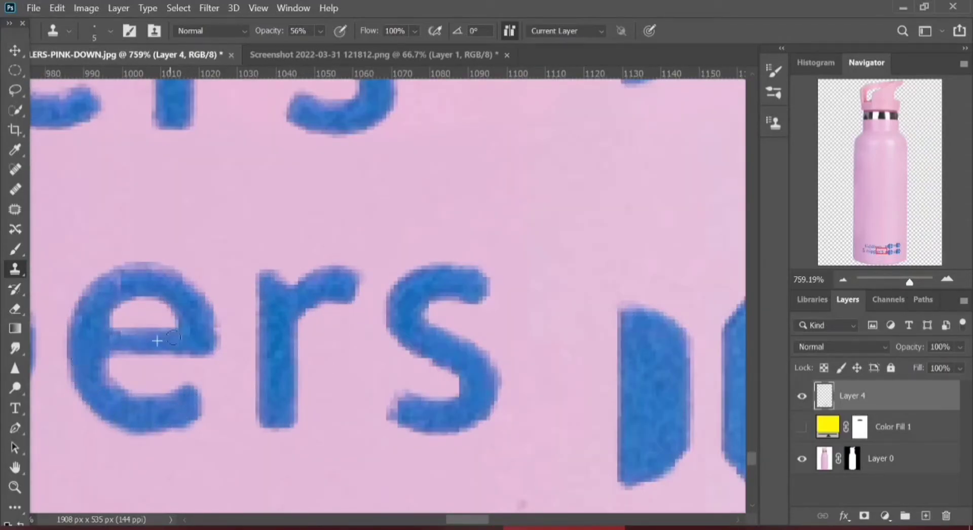
alt+click(154, 276)
drag(155, 273, 105, 284)
- Clone blue along the upper curve of the first p in nippers
scroll(152, 397, down, 3)
scroll(156, 395, up, 1)
drag(156, 394, 535, 420)
drag(200, 310, 250, 340)
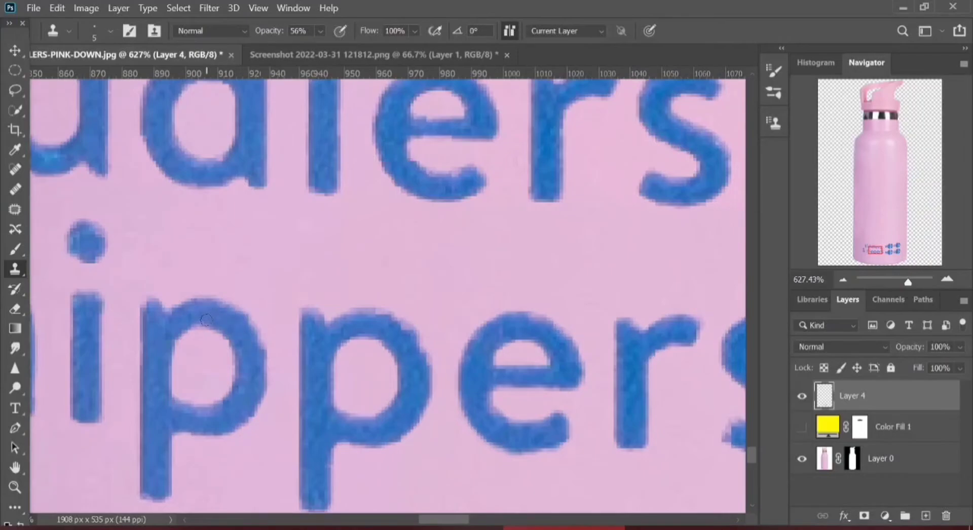
- Clone blue along the upper curve of the second p and over the first p's stem top in nippers
drag(357, 317, 420, 356)
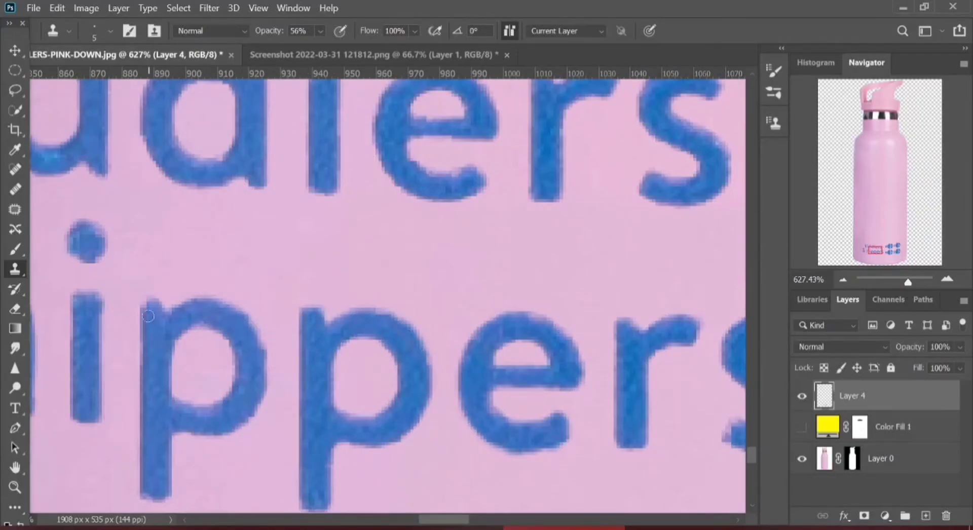
drag(148, 316, 154, 304)
- Retouch the stem of the first d in tiddlers with cloned blue, undoing the flawed strokes and evening out its upper end
scroll(250, 357, down, 3)
scroll(287, 290, up, 4)
mouse_move(56, 287)
mouse_down()
mouse_move(287, 291)
mouse_move(328, 486)
mouse_up()
drag(231, 340, 199, 341)
drag(459, 177, 459, 251)
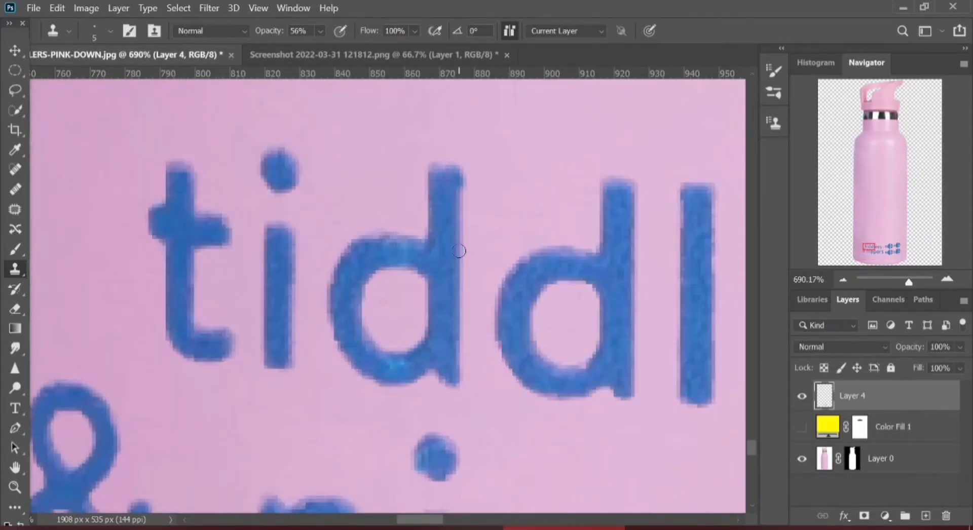
key(ctrl+z)
key(ctrl+z)
drag(458, 183, 435, 171)
scroll(582, 331, down, 12)
drag(583, 330, 263, 368)
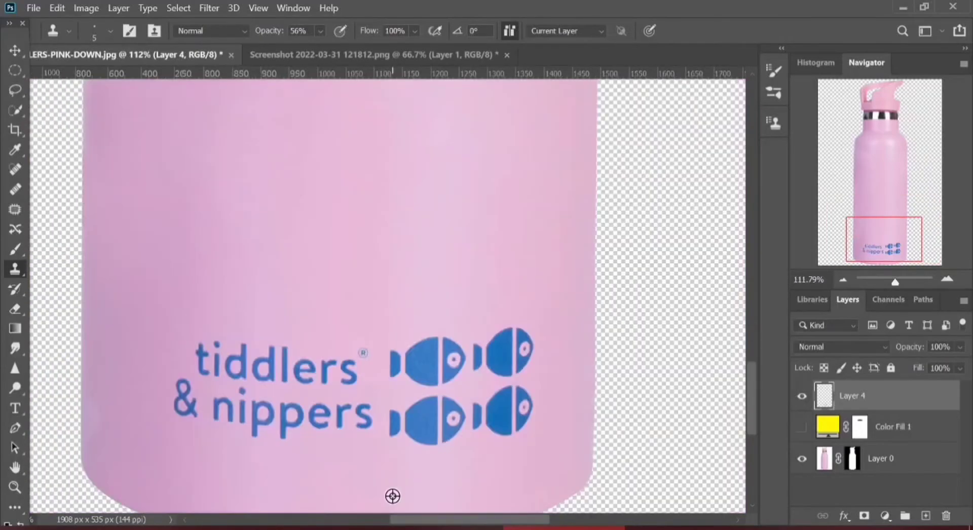
- Show the yellow Color Fill 1 layer and clip it to Layer 0 so only the bottle is coloured
scroll(393, 496, down, 6)
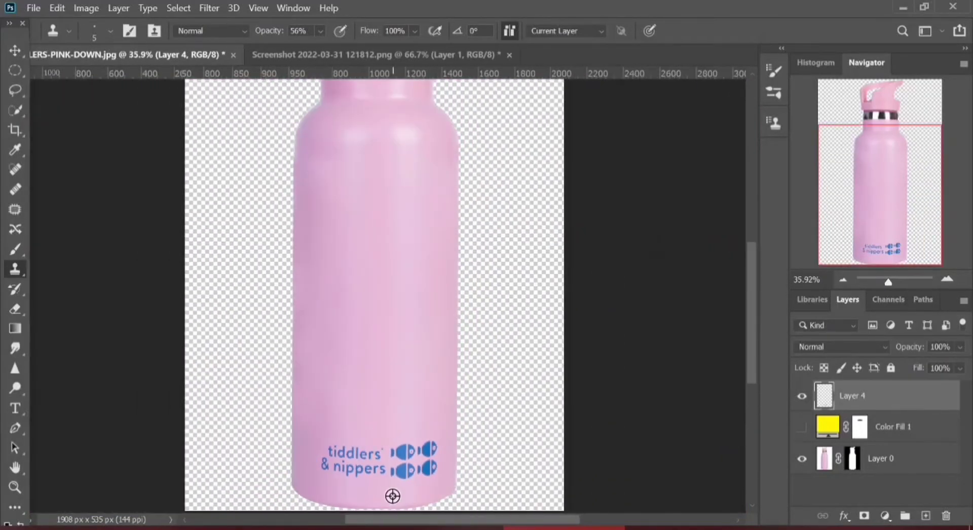
click(802, 427)
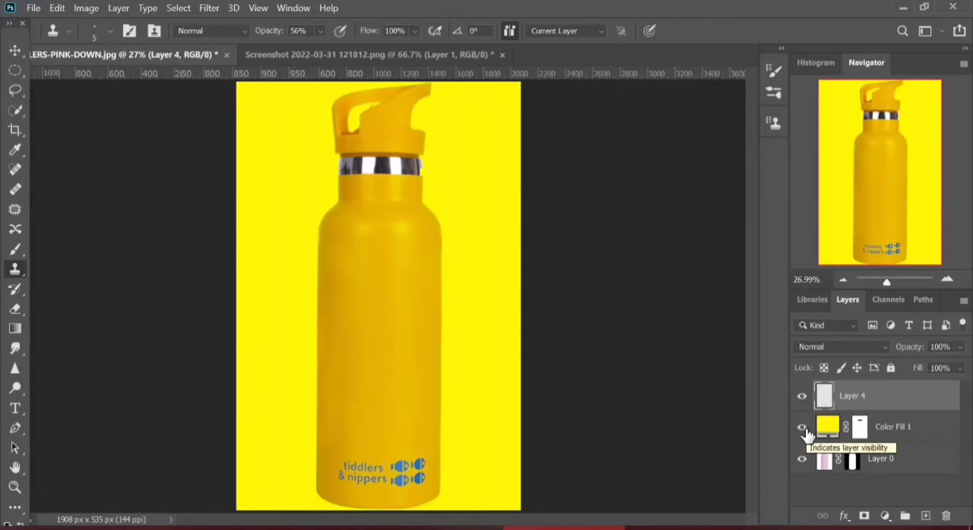
click(870, 433)
alt+click(870, 435)
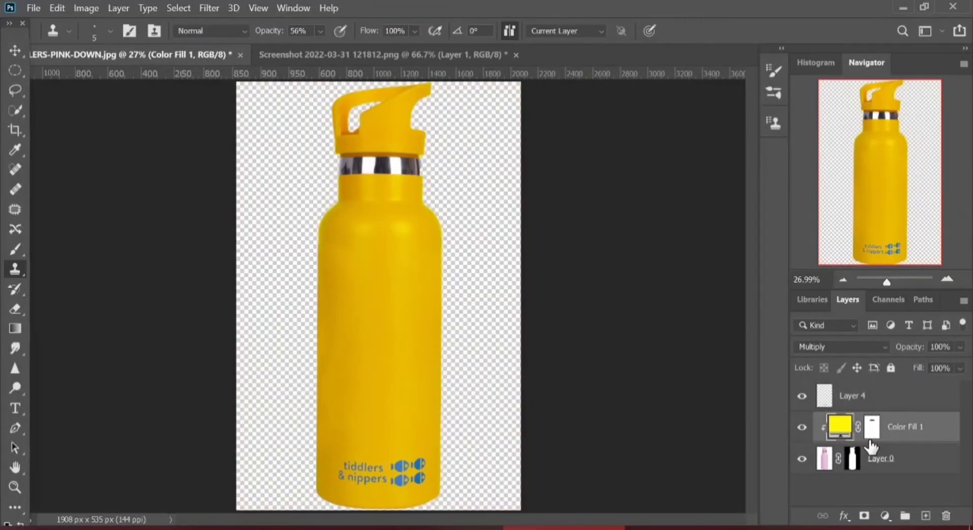
- Rename Layer 4 as logo
click(887, 403)
double_click(859, 398)
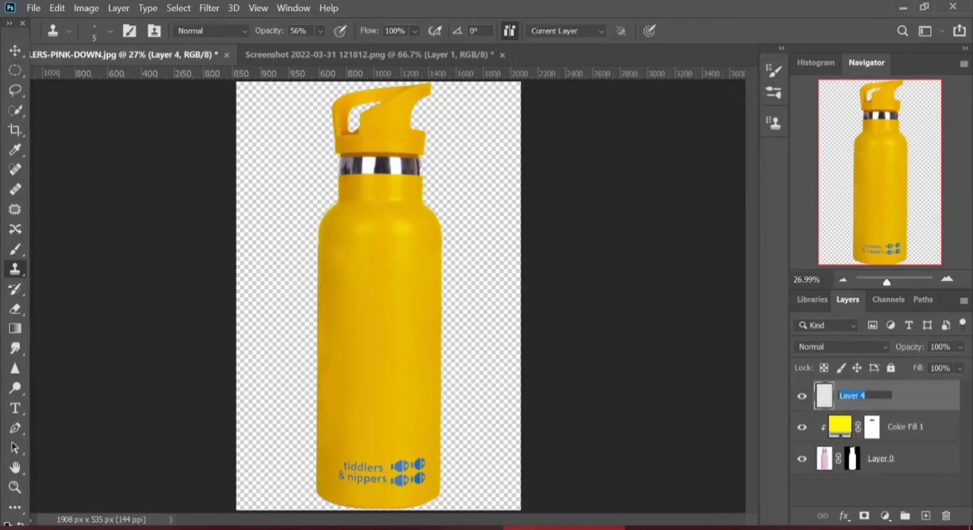
key(Return)
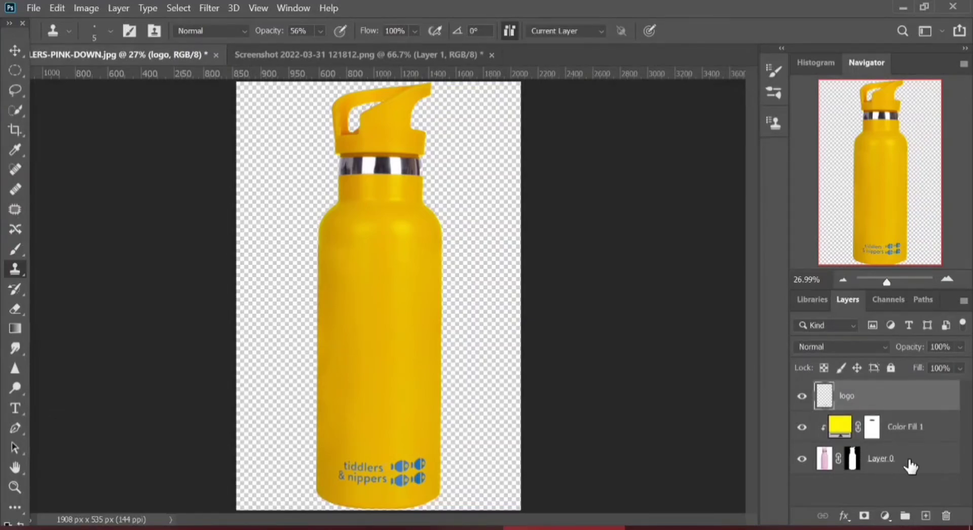
- Add a yellow solid colour fill layer and move it beneath Layer 0 as the background
click(885, 516)
click(872, 242)
drag(741, 165, 740, 250)
key(Return)
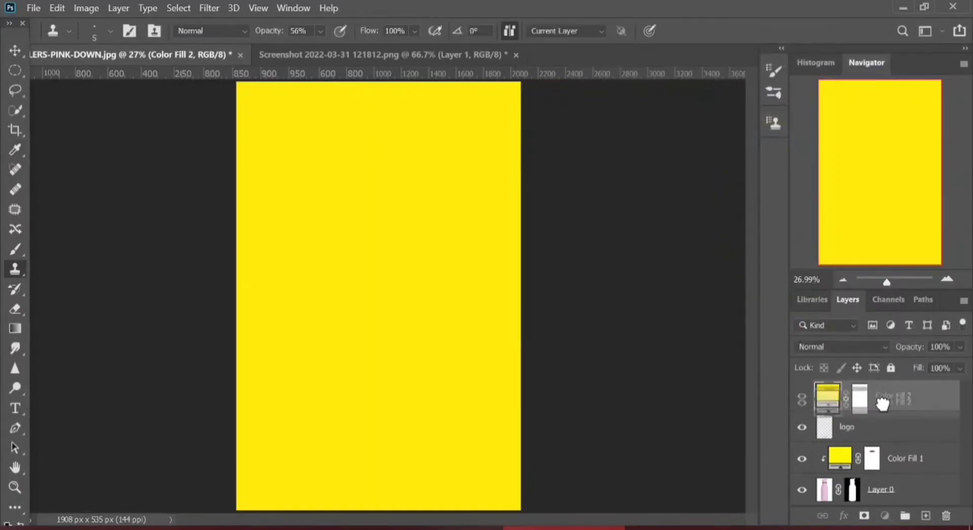
drag(892, 396, 898, 490)
- Try other hues for the background fill and set it to a warmer golden yellow close to the bottle
double_click(831, 497)
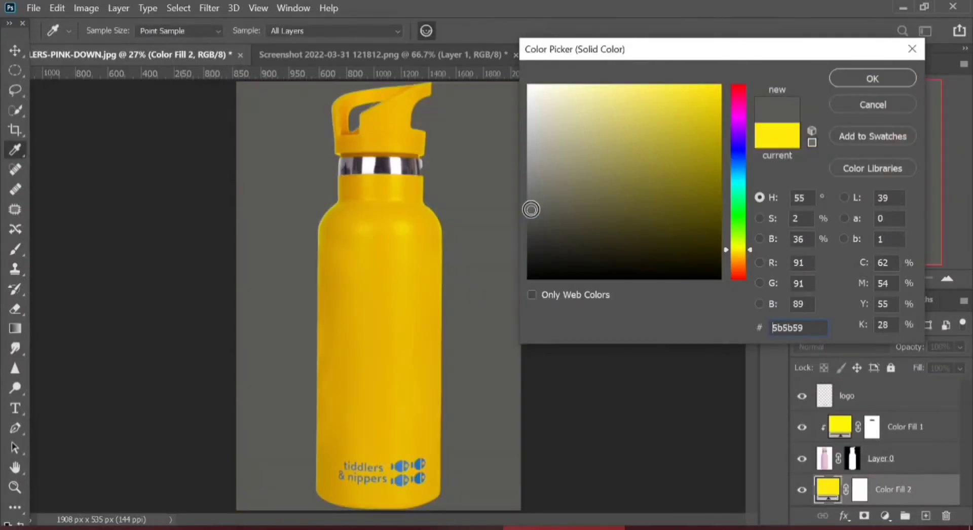
drag(528, 208, 740, 249)
click(741, 192)
mouse_move(720, 215)
mouse_down()
mouse_move(710, 91)
mouse_move(719, 89)
mouse_up()
drag(738, 247, 738, 250)
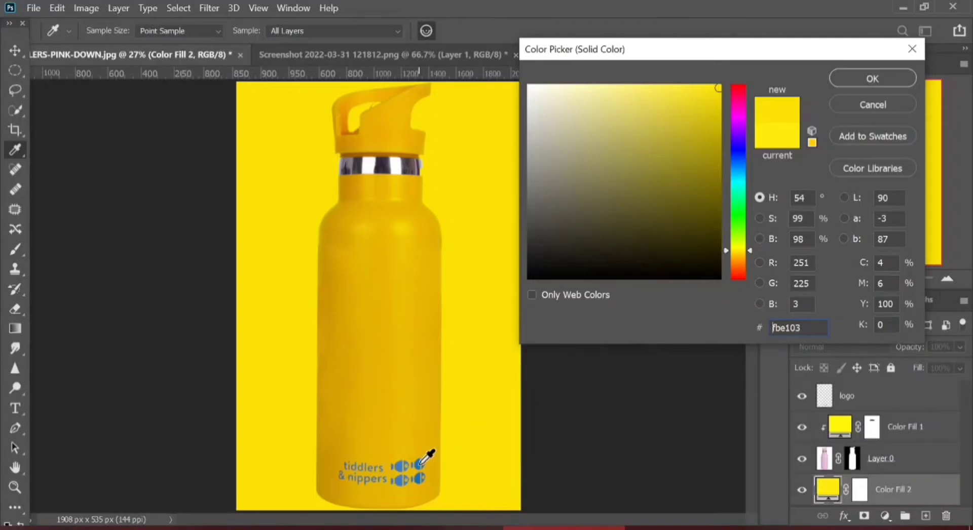
drag(420, 464, 430, 300)
click(739, 252)
mouse_move(717, 102)
mouse_down()
mouse_move(717, 74)
mouse_move(719, 89)
mouse_up()
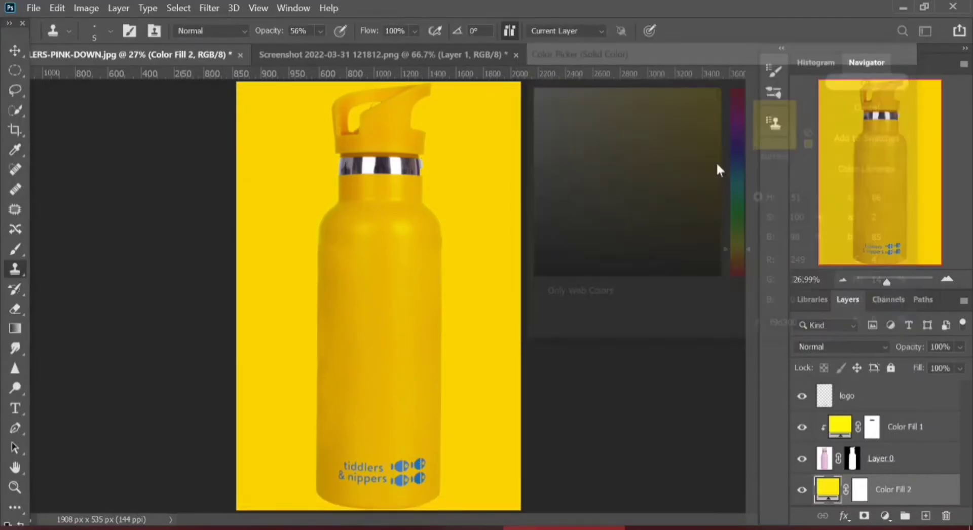
- Convert Layer 0 for smart filters
scroll(473, 351, up, 3)
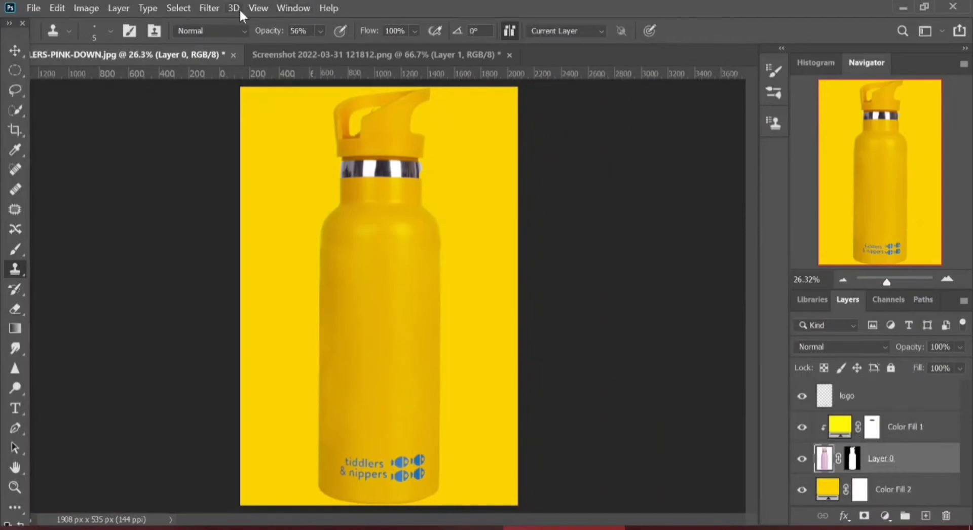
click(210, 8)
click(244, 45)
click(519, 223)
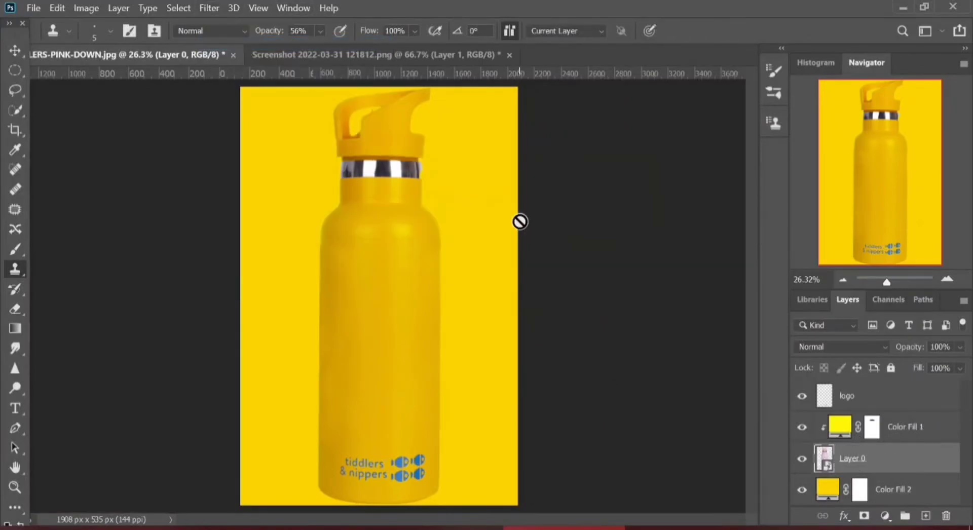
- Start a Gaussian Blur on Layer 0, reduce the radius to 0.5 pixels and preview the bottle's edge at 400%
click(209, 8)
mouse_move(223, 168)
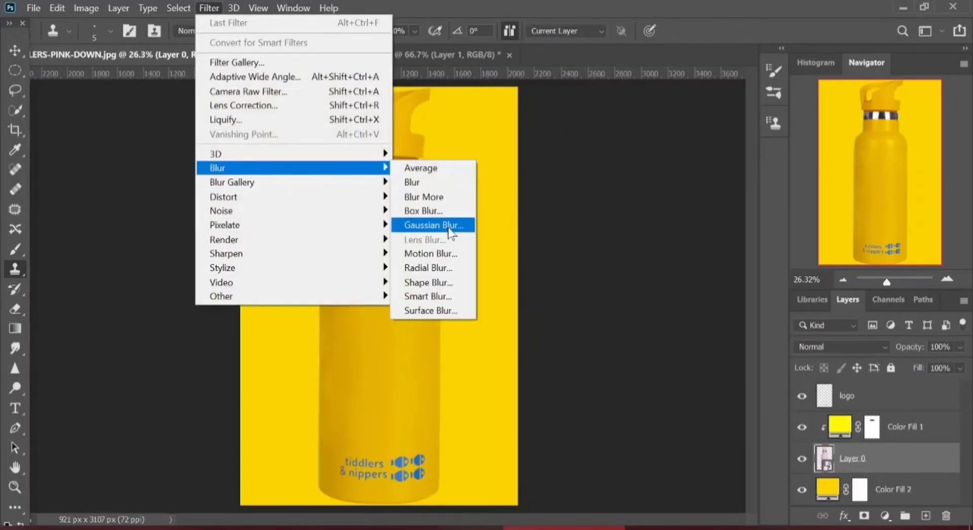
click(434, 224)
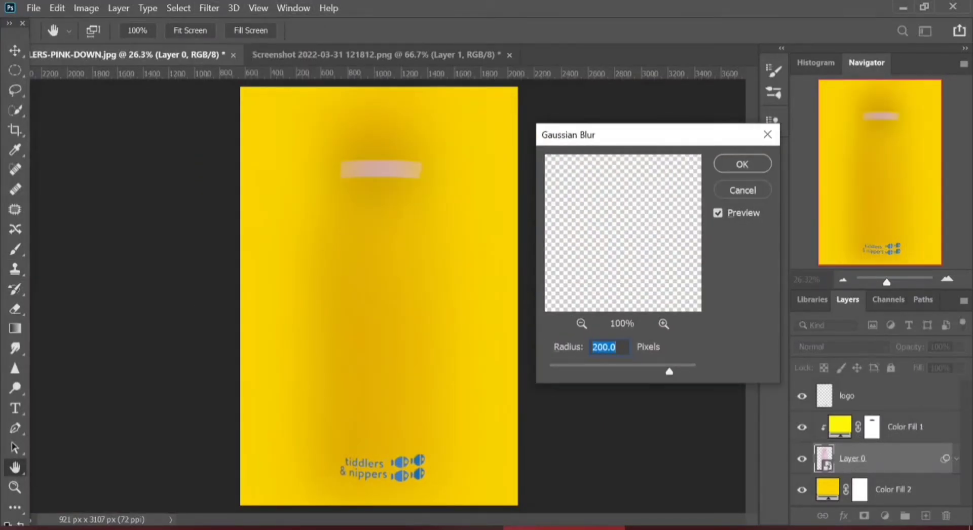
text(2)
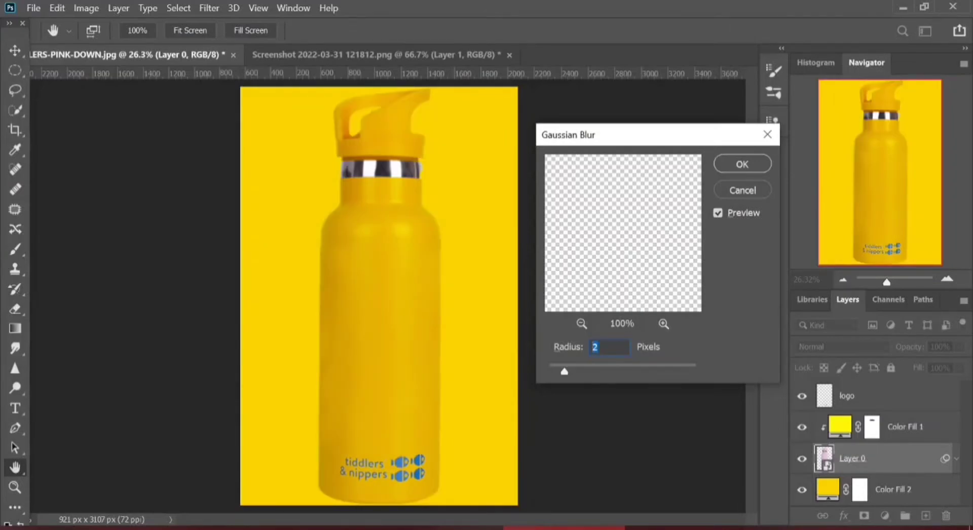
drag(649, 218, 674, 258)
click(582, 324)
click(582, 323)
drag(582, 274, 637, 283)
click(663, 323)
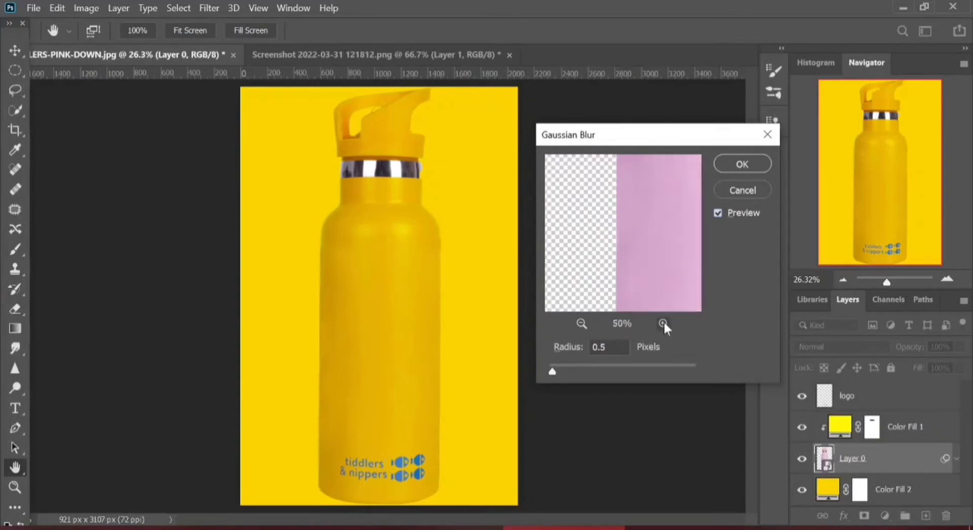
click(664, 323)
click(663, 322)
click(663, 322)
- Set the Gaussian Blur radius to 0.8 pixels and apply it to Layer 0
key(Up)
key(Up)
key(Up)
key(Up)
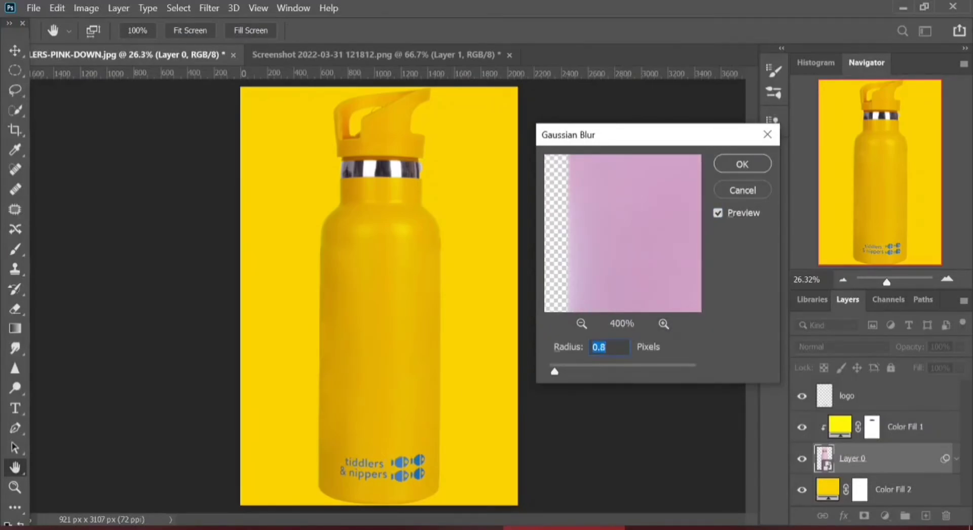
click(742, 164)
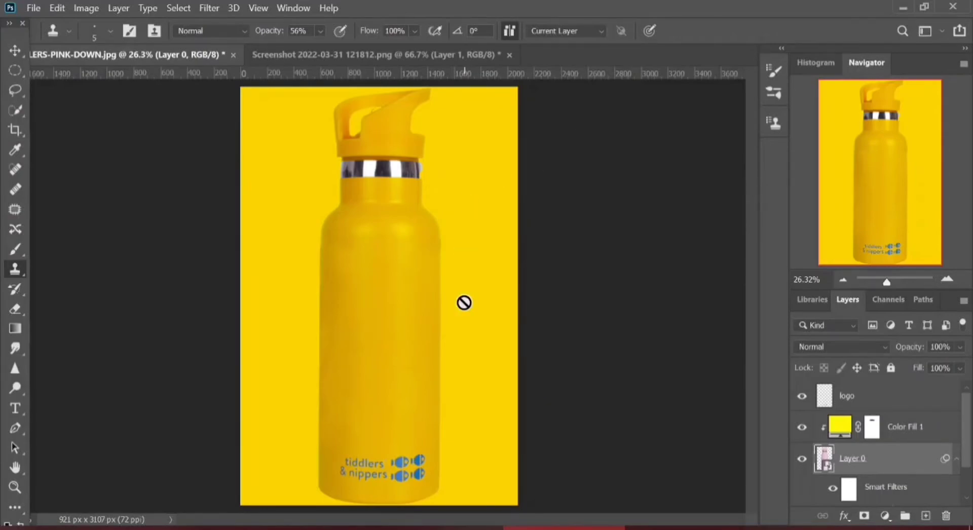
- Save the document in Downloads as a Photoshop file named TIDDLERS-PINK-DOWN to Yellow
scroll(451, 355, up, 5)
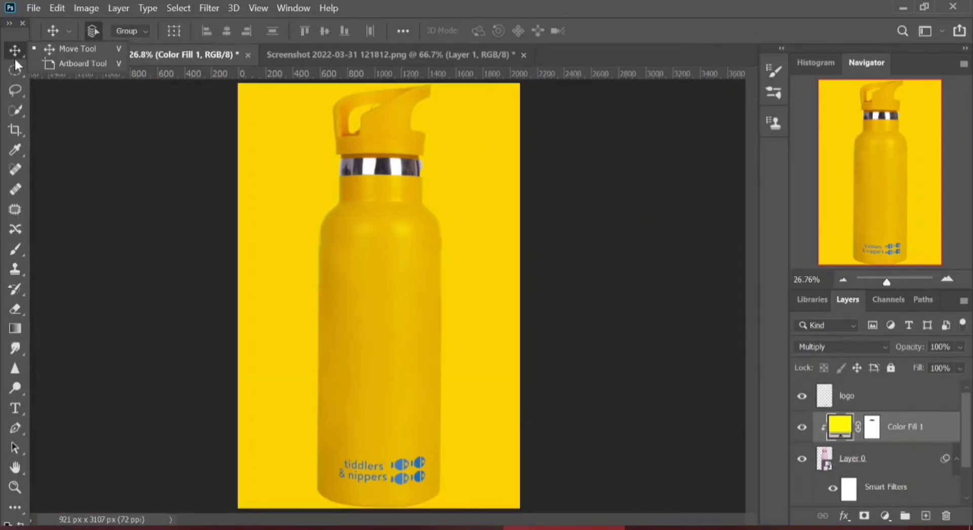
key(ctrl+shift+s)
click(201, 319)
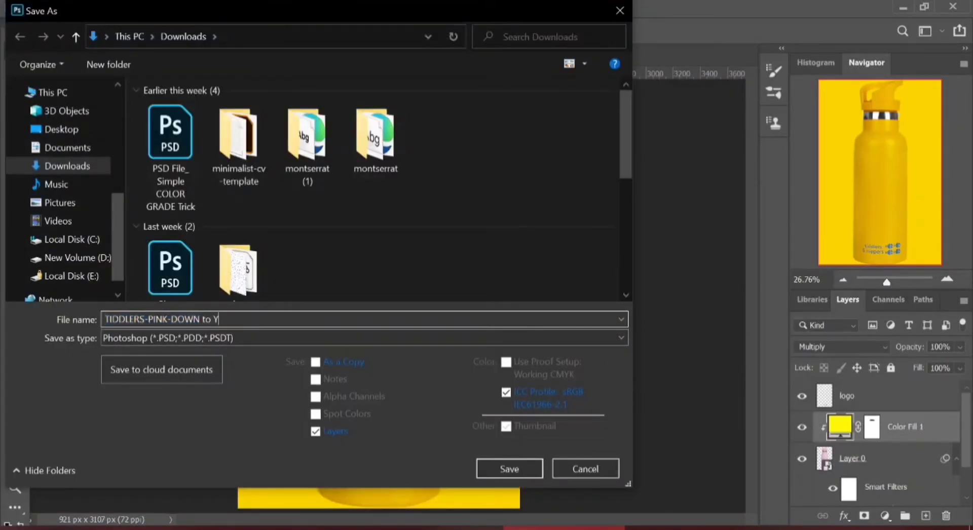
click(509, 469)
click(653, 137)
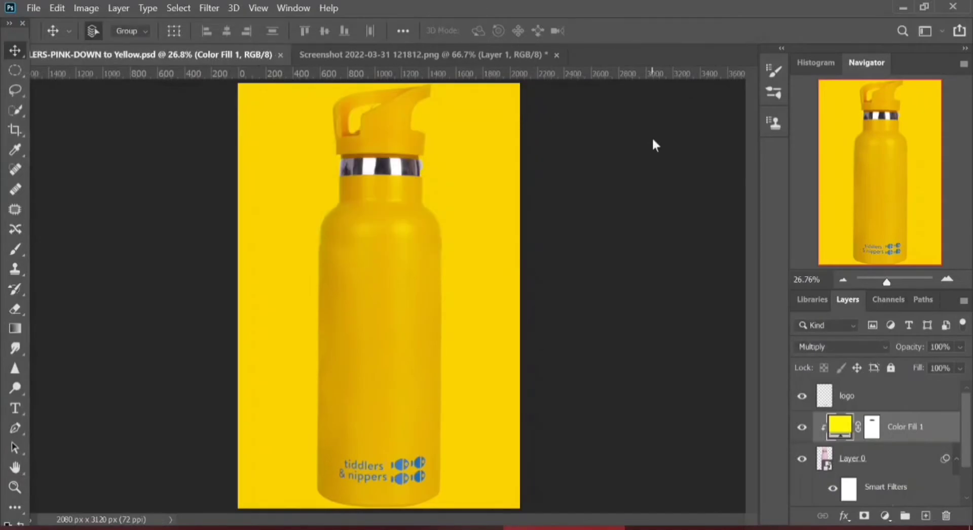
- Export the bottle for web as a maximum-quality JPEG named TIDDLERS-PINK-DOWN-to-Yellow in the Downloads folder
click(33, 7)
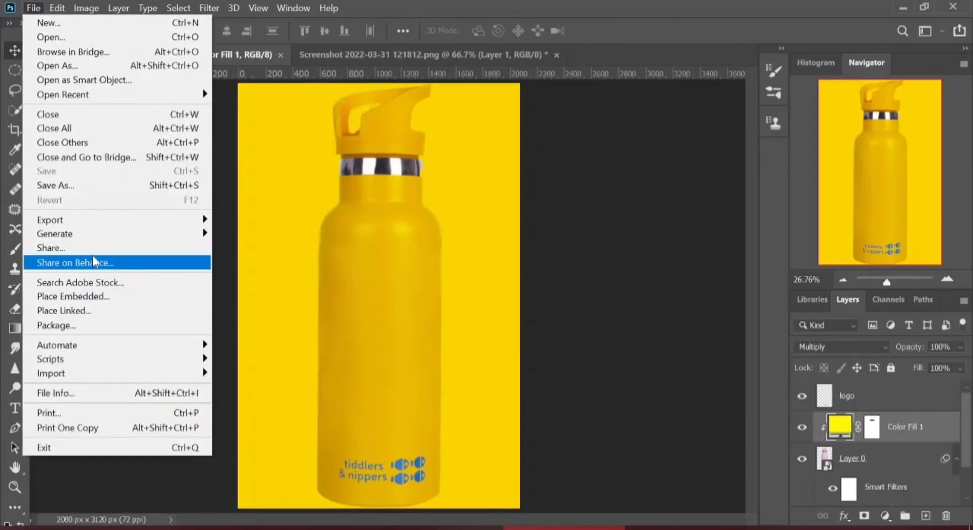
mouse_move(92, 219)
click(291, 272)
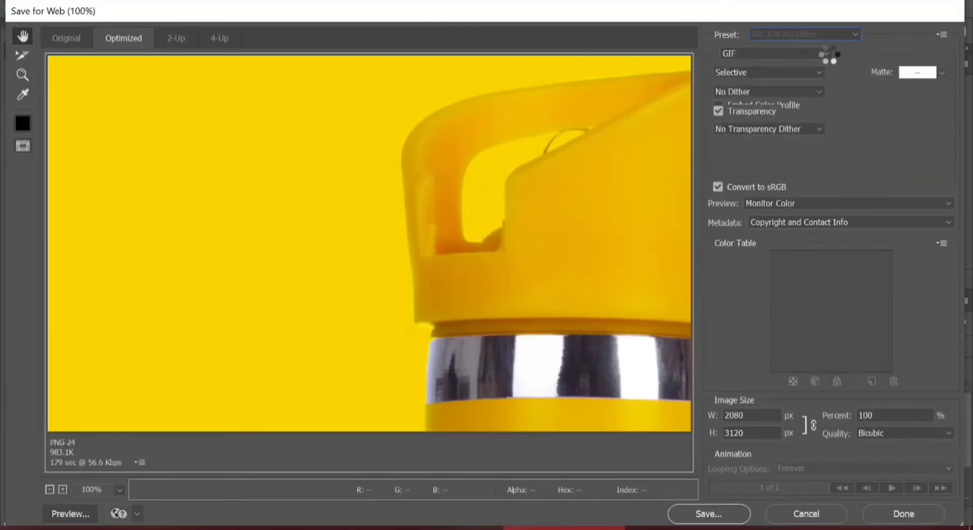
click(855, 35)
click(783, 33)
click(826, 52)
click(779, 72)
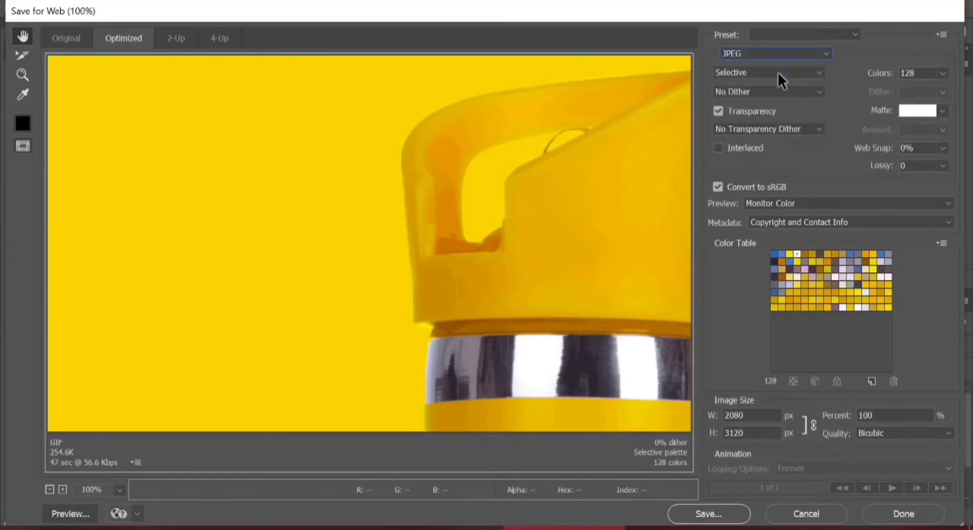
click(702, 514)
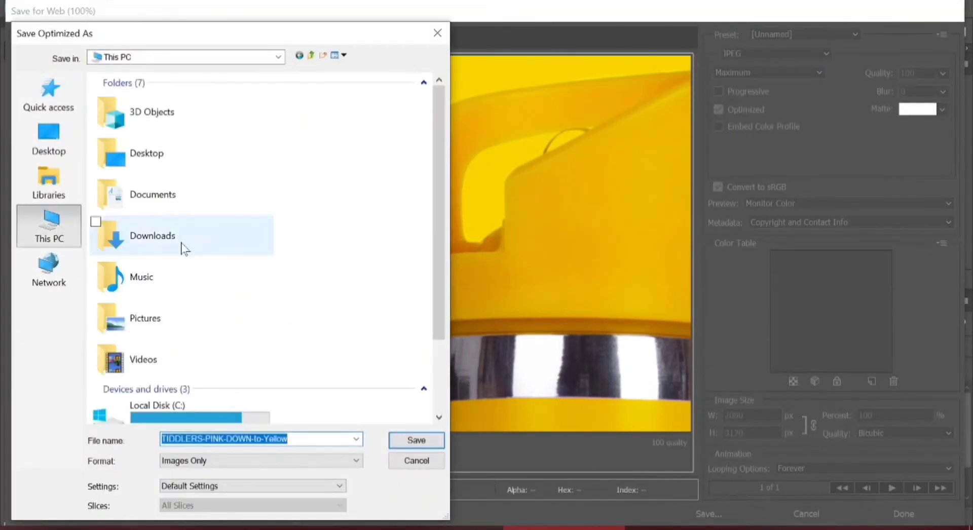
double_click(181, 243)
click(404, 440)
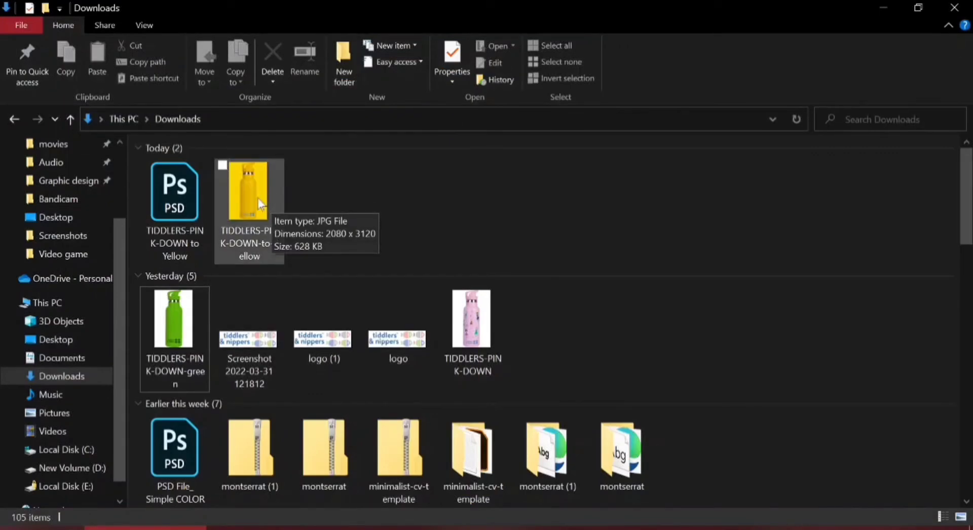
- Open the pink, yellow and green bottle JPEGs from Downloads in Photoshop and close the logo screenshot document
click(257, 197)
ctrl+click(175, 324)
shift+click(472, 325)
drag(471, 324, 449, 476)
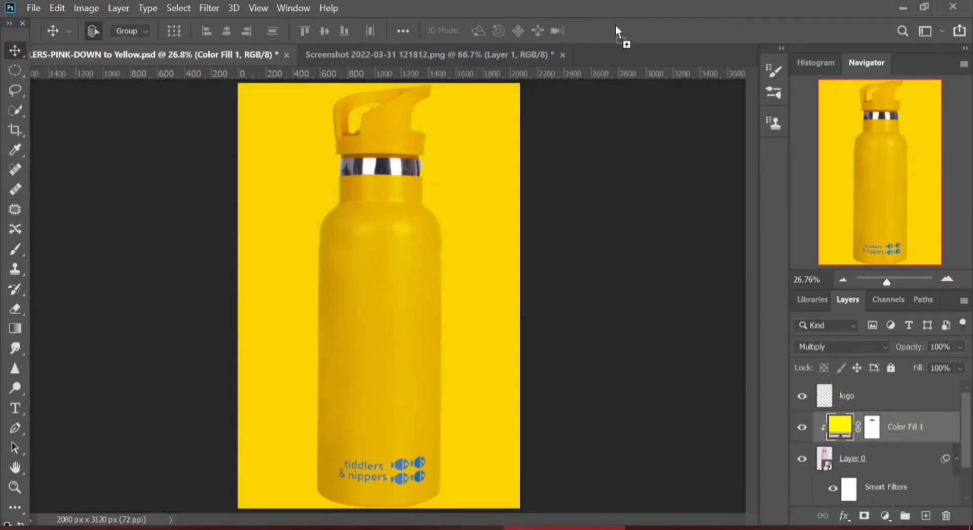
drag(616, 27, 630, 28)
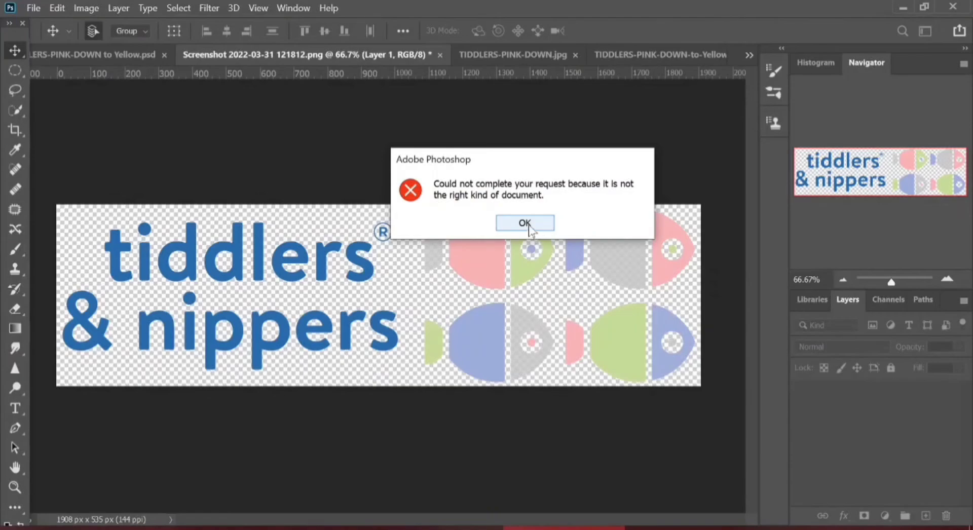
click(527, 224)
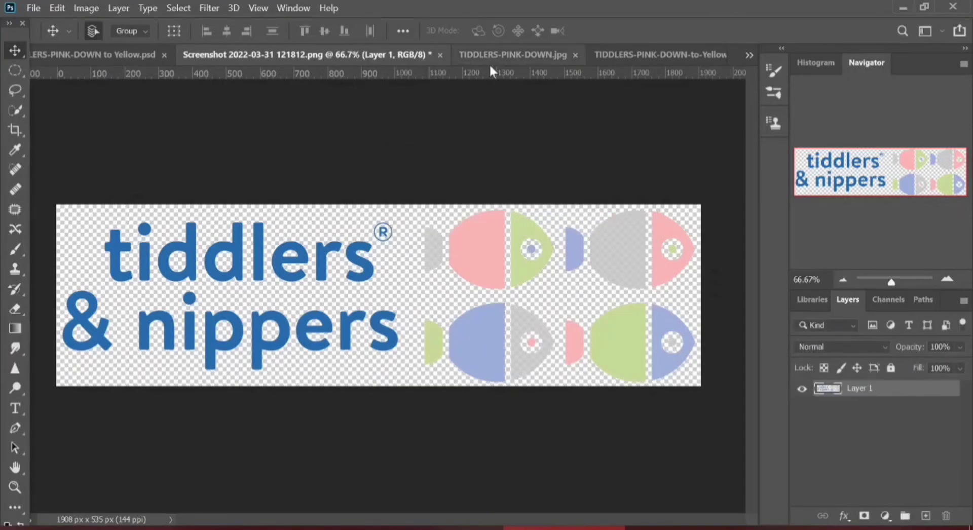
click(440, 55)
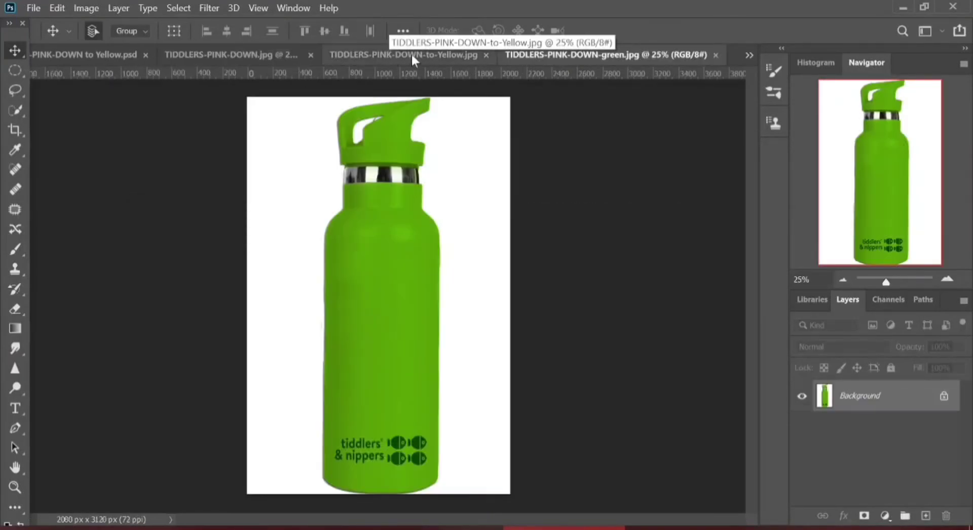
- Compare the original pink, yellow and green bottle images, and return to the layers of the yellow PSD document
click(404, 55)
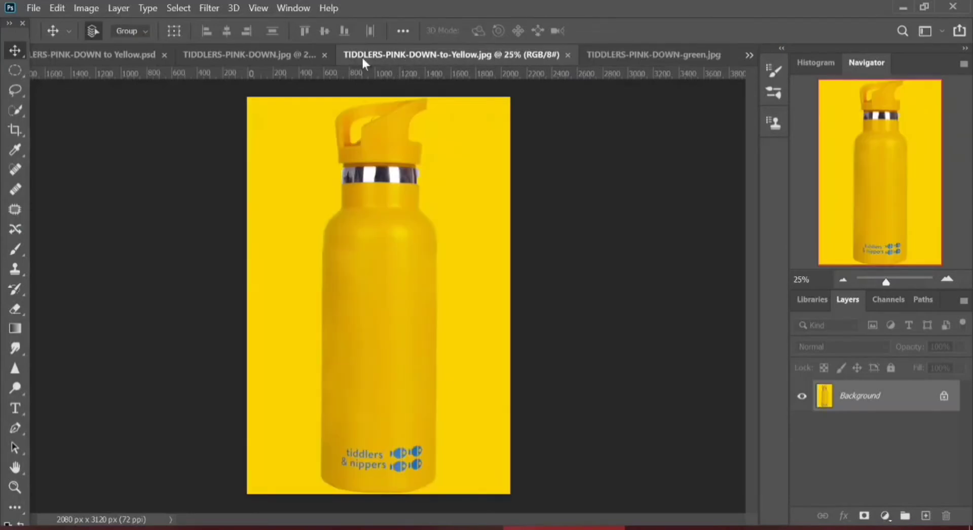
click(281, 56)
click(429, 55)
click(650, 56)
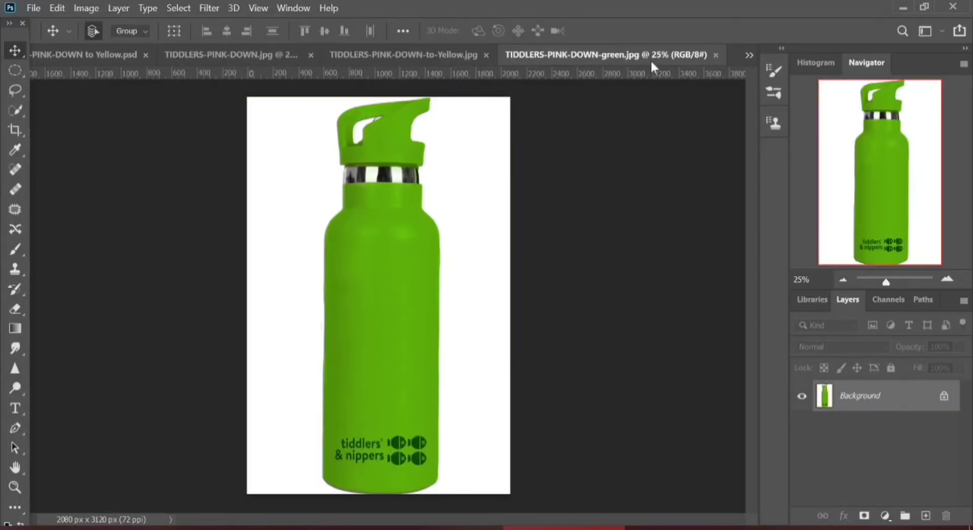
click(446, 54)
click(241, 55)
click(102, 55)
scroll(862, 446, down, 2)
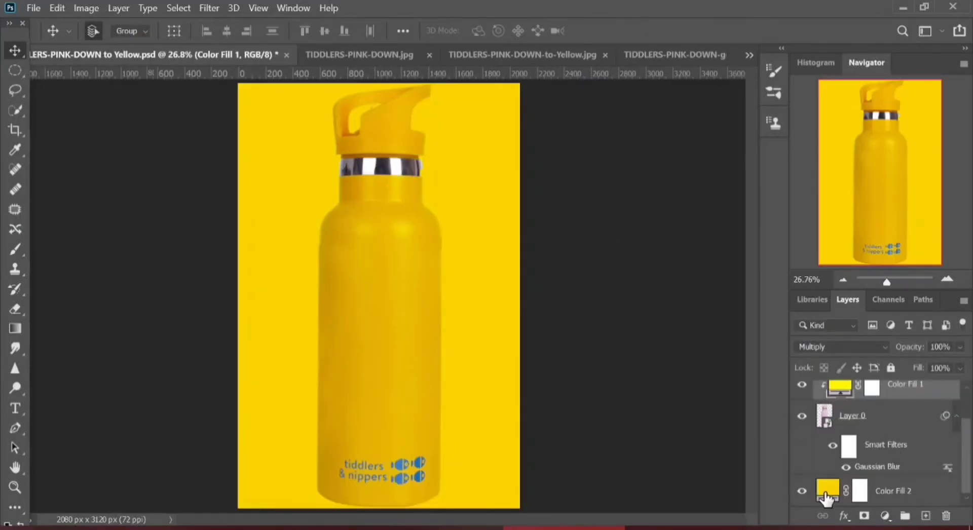
- Set the background's solid colour fill to white (ffffff), and open TIDDLERS-PINK-DOWN-to-Yellow-2 from the Downloads folder in Photoshop
double_click(826, 491)
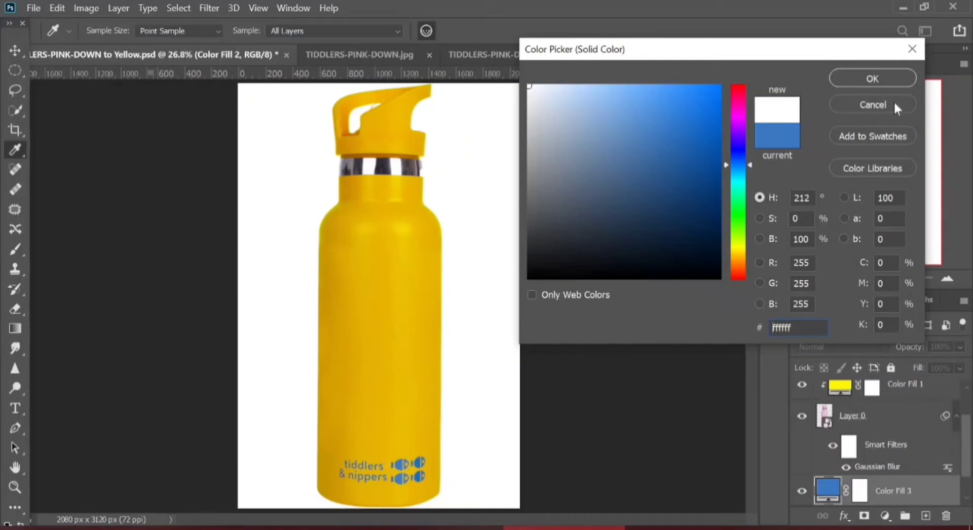
click(884, 79)
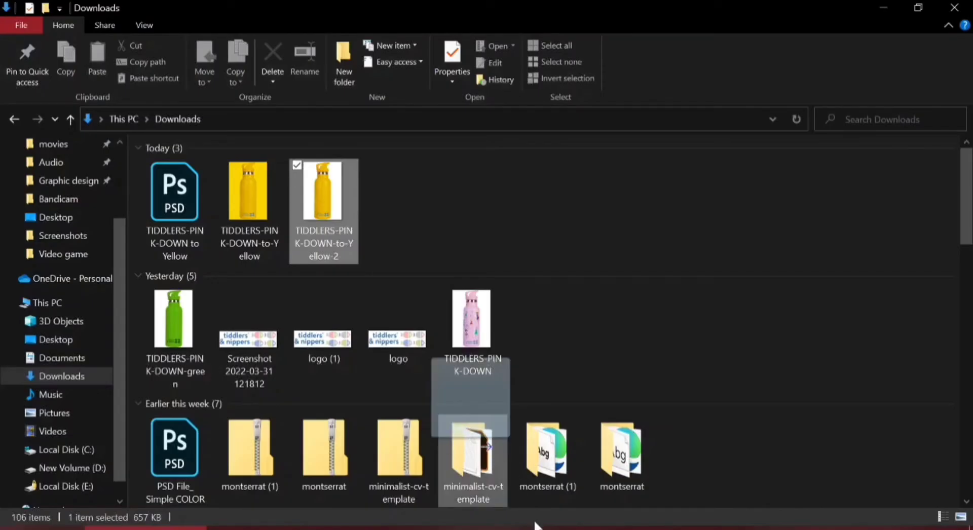
drag(489, 467, 699, 27)
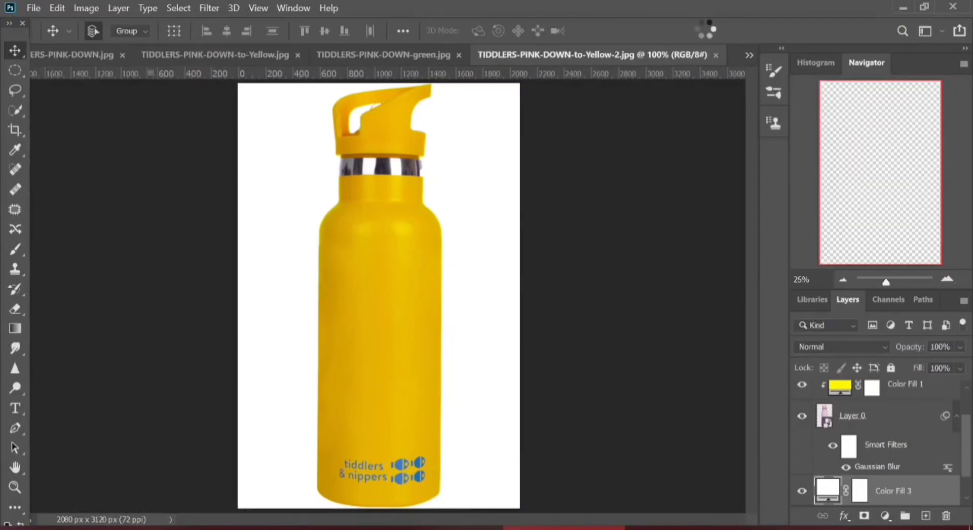
- Compare the green bottle, the yellow bottle on yellow and white backgrounds, and the original pink bottle image
click(438, 52)
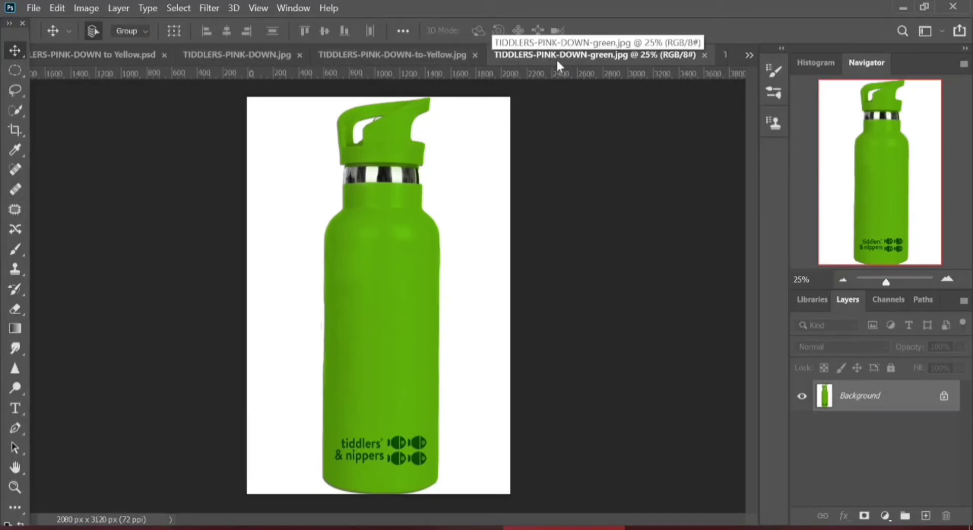
click(423, 60)
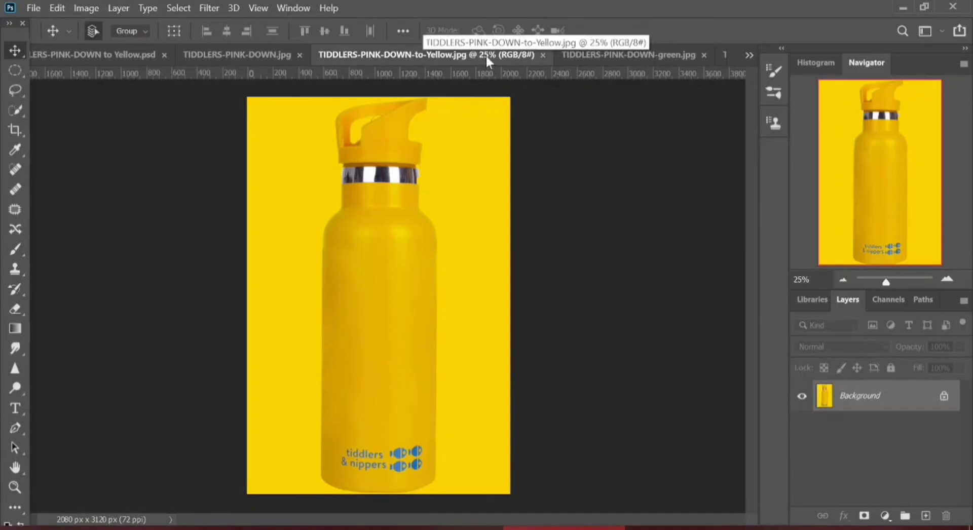
click(581, 53)
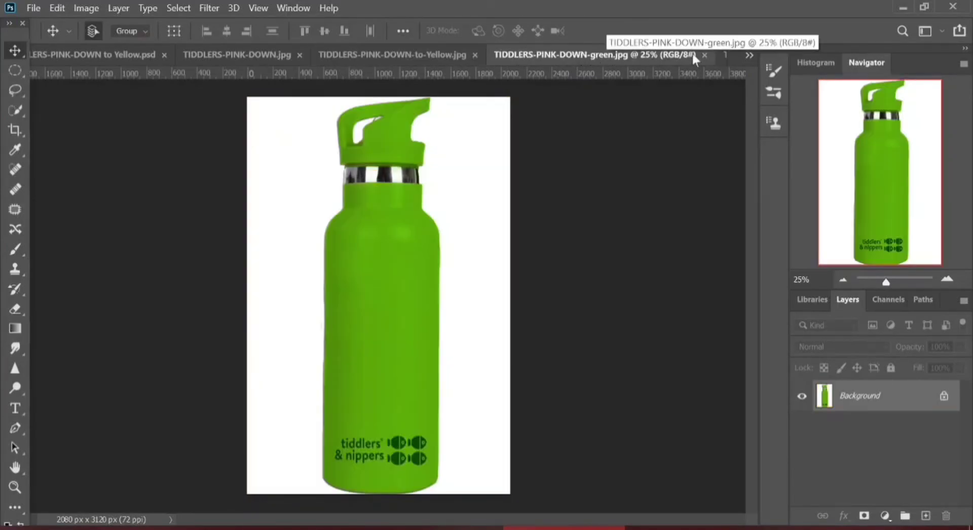
click(749, 55)
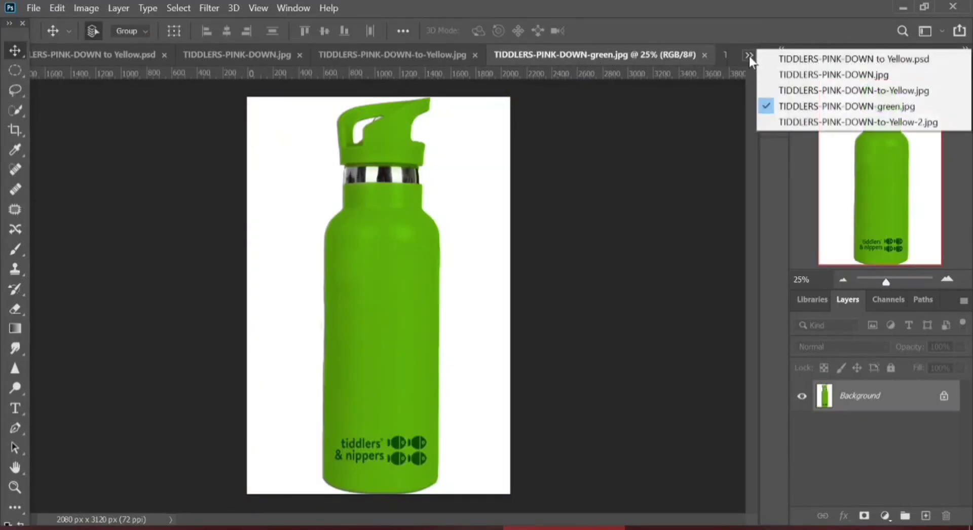
click(804, 123)
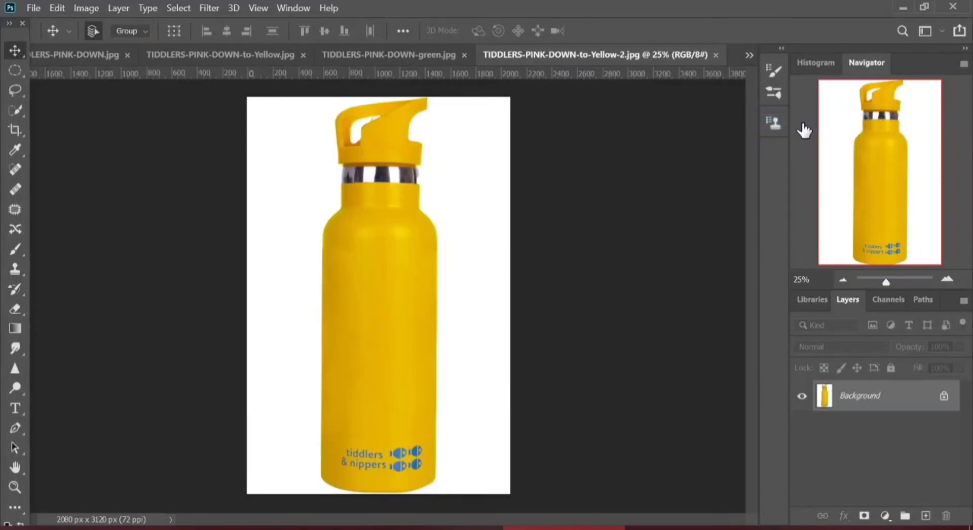
click(414, 62)
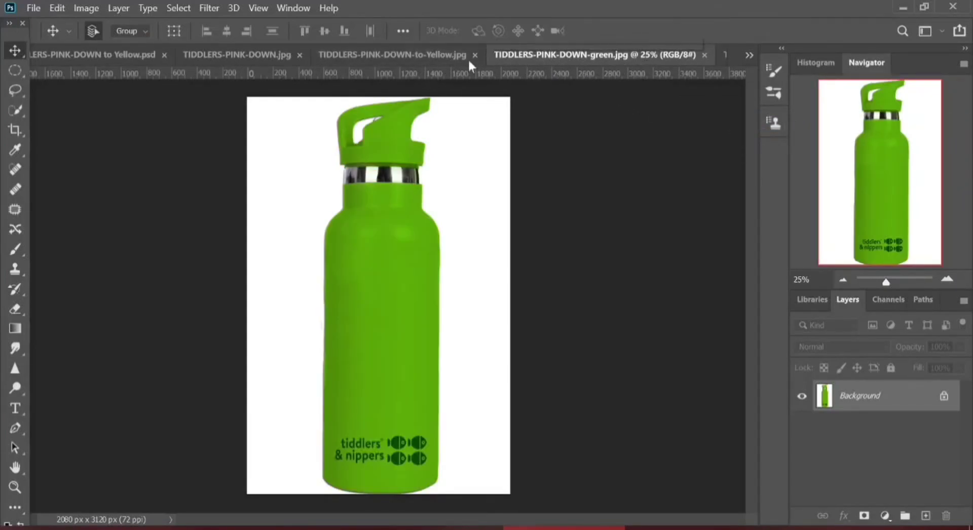
click(269, 55)
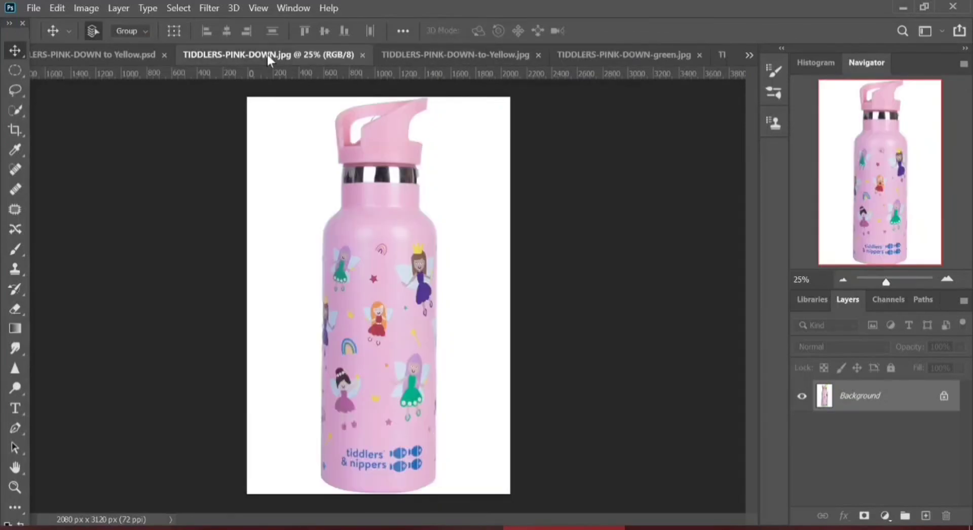